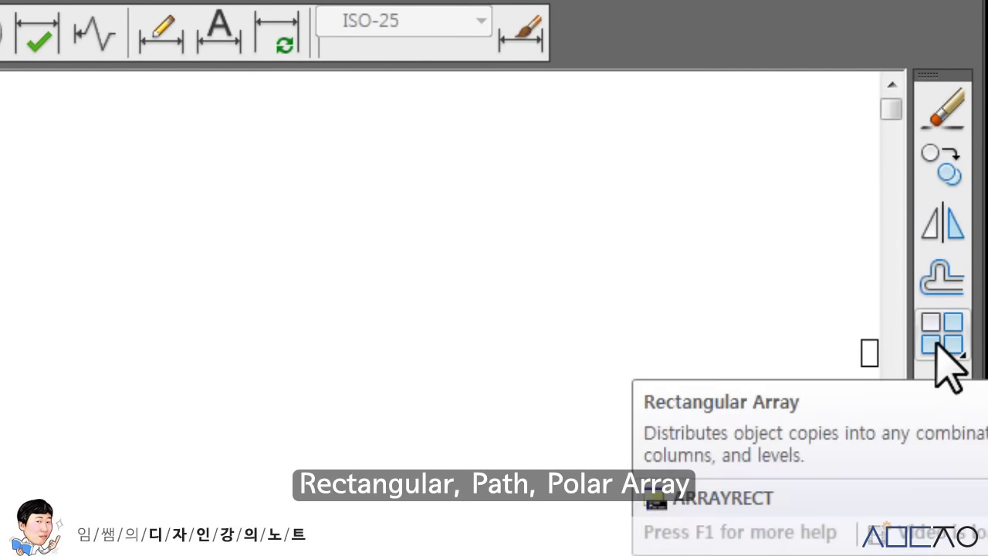
# Browse the array variant flyout, then open the toolbar customization settings
pyautogui.click(937, 343)
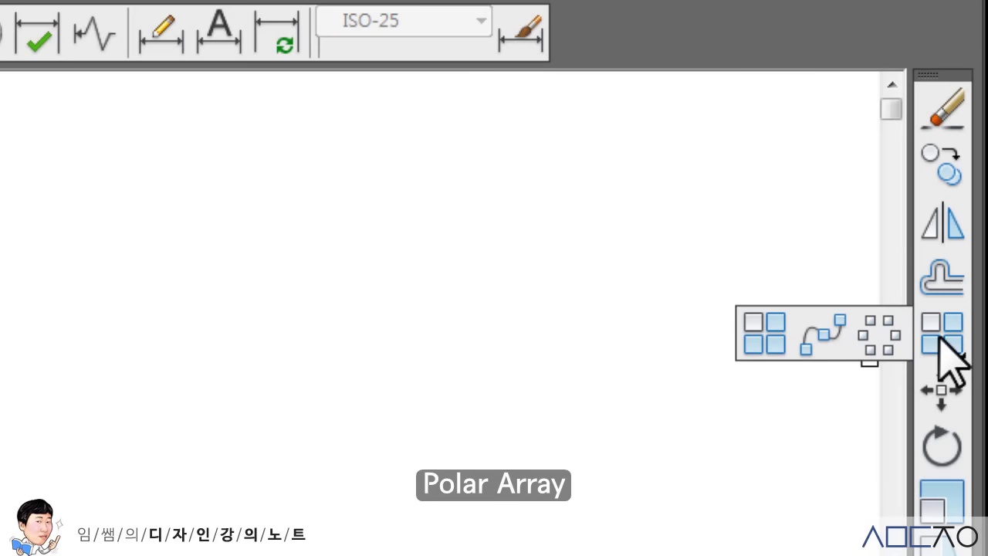
pyautogui.click(944, 352)
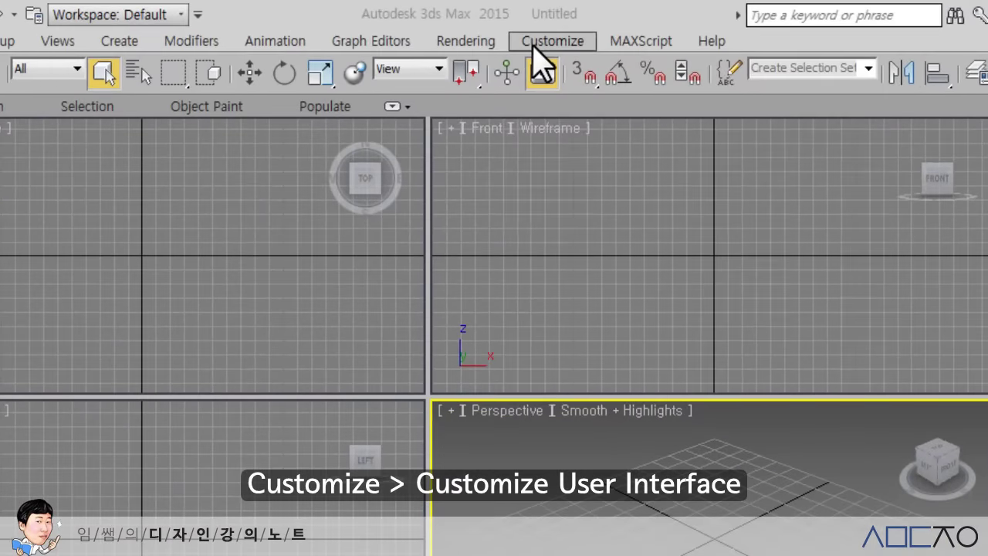
pyautogui.click(533, 47)
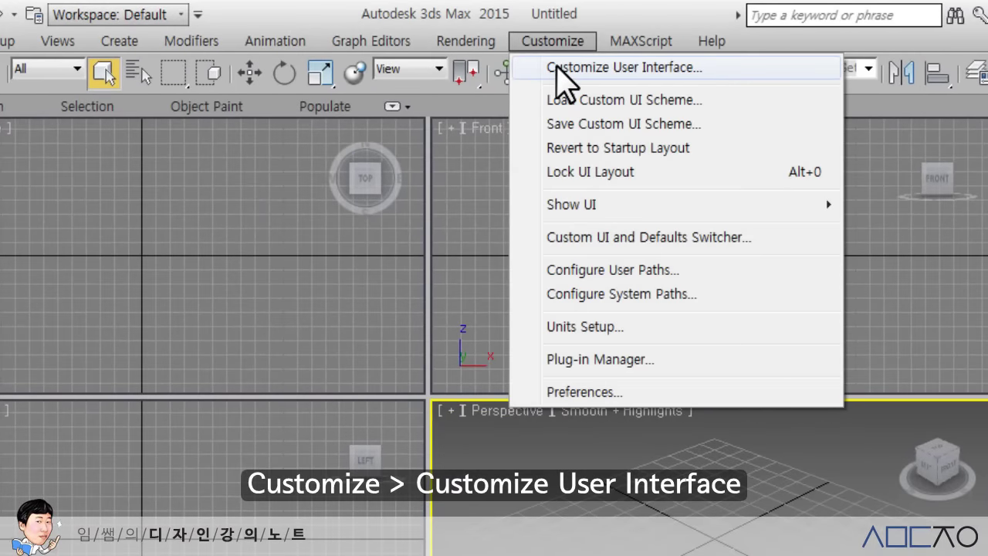
pyautogui.click(613, 71)
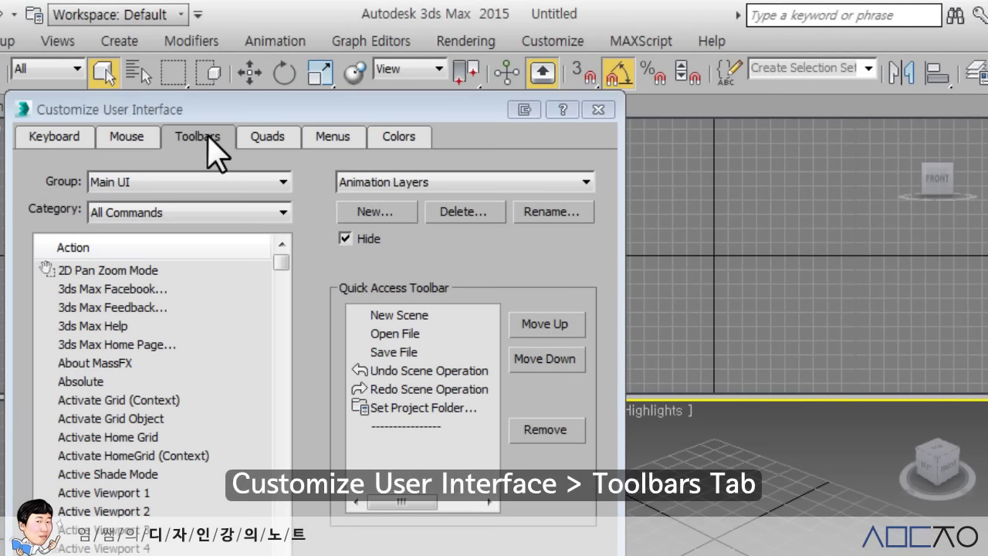
pyautogui.moveTo(281, 263)
pyautogui.mouseDown()
pyautogui.moveTo(282, 290)
pyautogui.moveTo(281, 275)
pyautogui.mouseUp()
pyautogui.scroll(7, 77, 408)
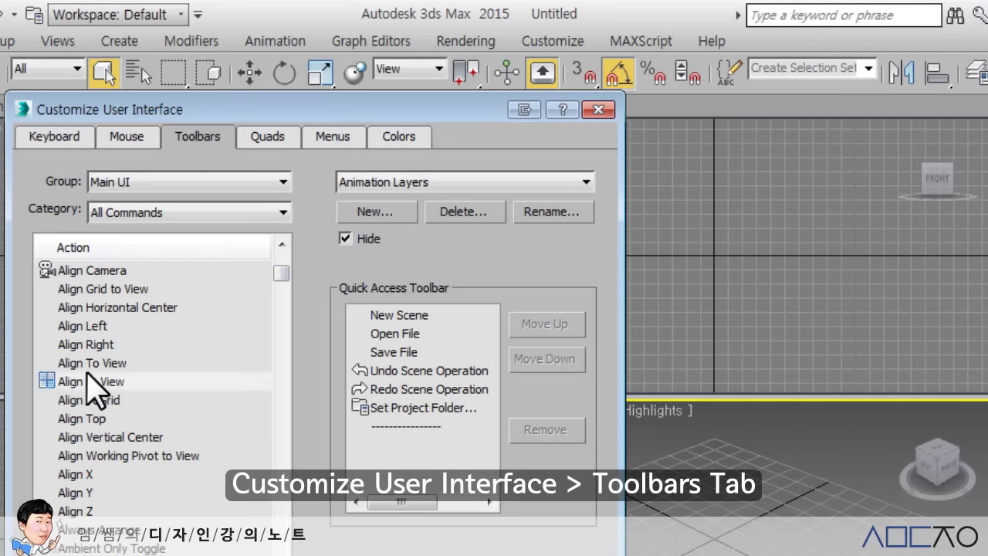
# Find Array in the command list and drag it onto the main toolbar
pyautogui.click(77, 381)
pyautogui.scroll(-2, 92, 390)
pyautogui.scroll(2, 88, 387)
pyautogui.scroll(3, 89, 386)
pyautogui.scroll(5, 89, 386)
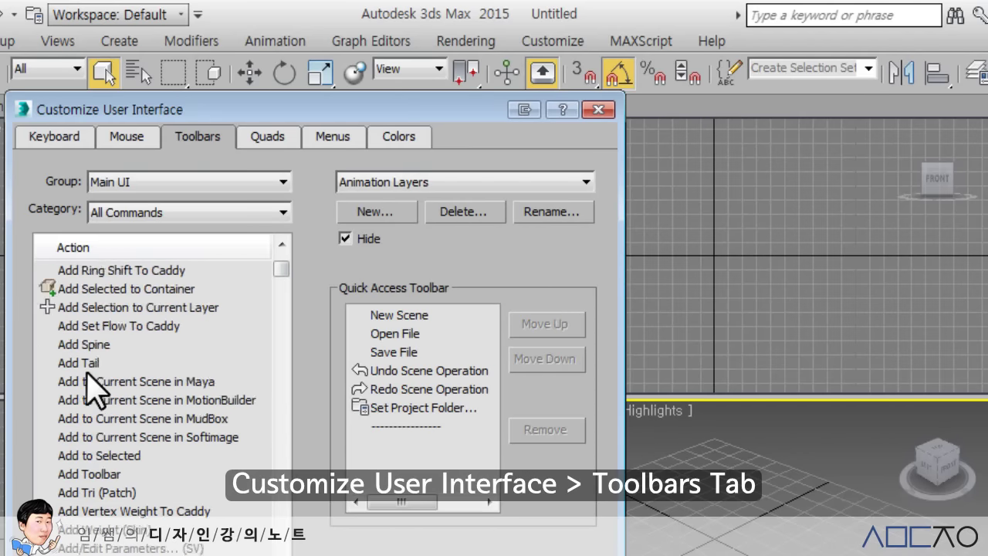
pyautogui.scroll(-4, 88, 386)
pyautogui.scroll(-7, 89, 382)
pyautogui.scroll(-4, 89, 382)
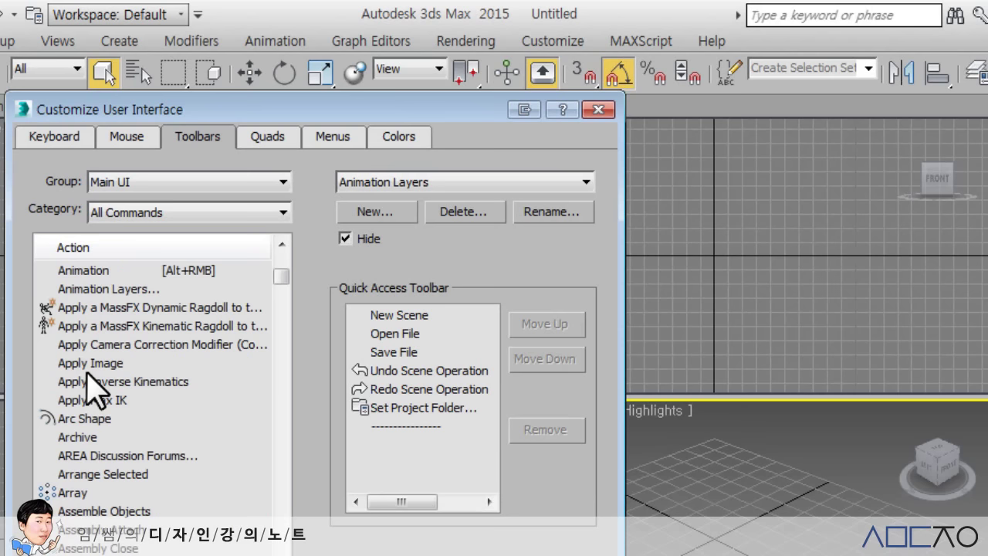
pyautogui.click(69, 494)
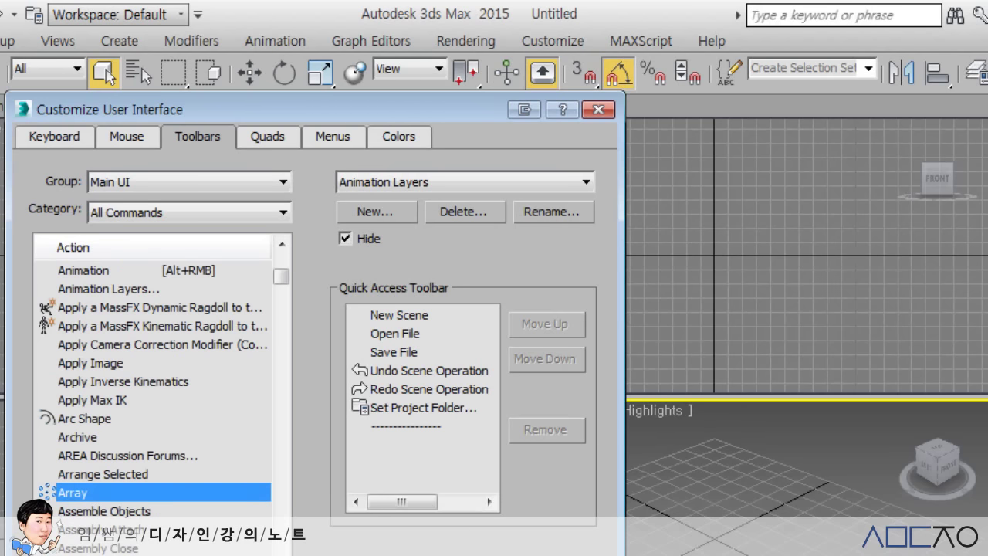
pyautogui.moveTo(57, 498)
pyautogui.mouseDown()
pyautogui.moveTo(154, 421)
pyautogui.moveTo(920, 75)
pyautogui.mouseUp()
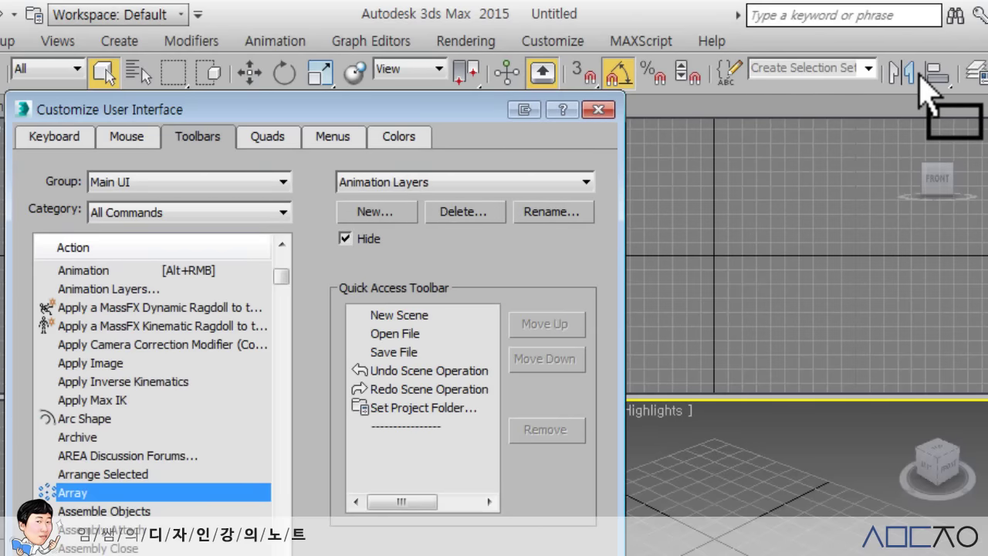
pyautogui.moveTo(919, 76); pyautogui.dragTo(917, 76)
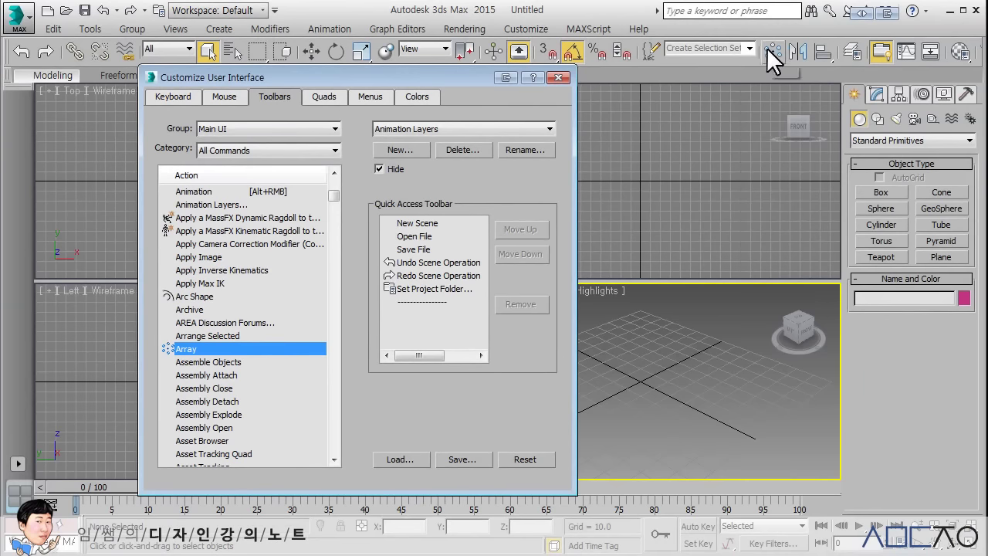
# Delete the new Array toolbar shortcut and close the customization settings
pyautogui.rightClick(767, 47)
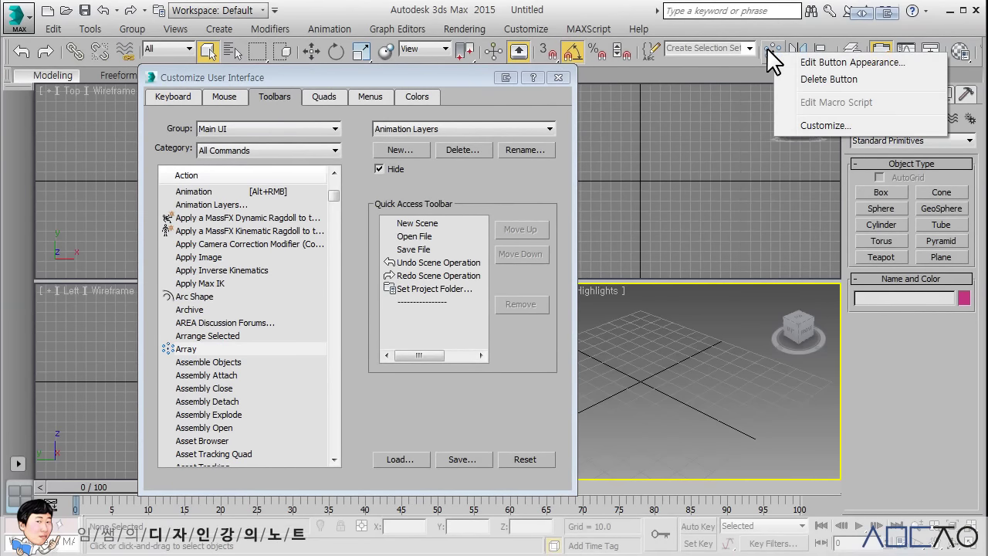
pyautogui.click(809, 79)
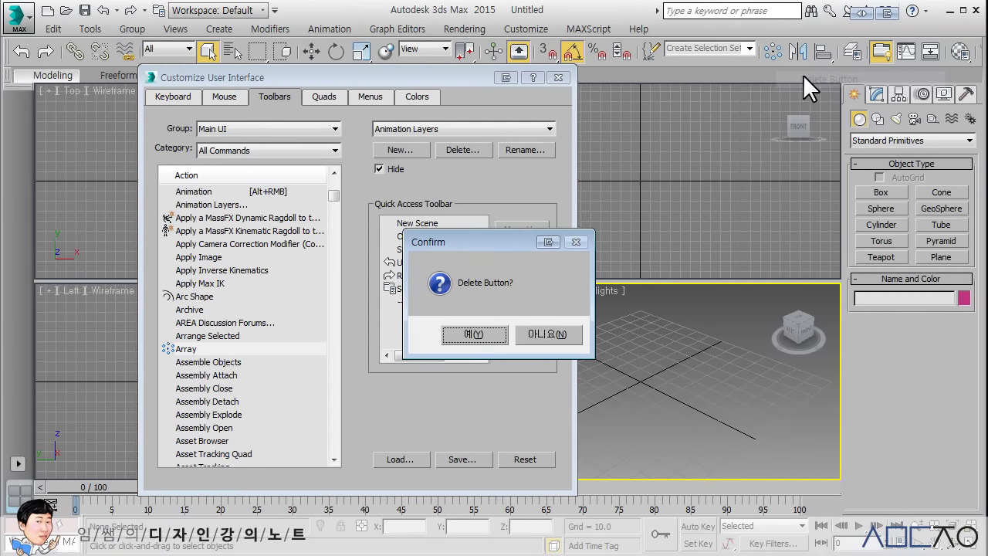
pyautogui.click(494, 337)
pyautogui.click(558, 77)
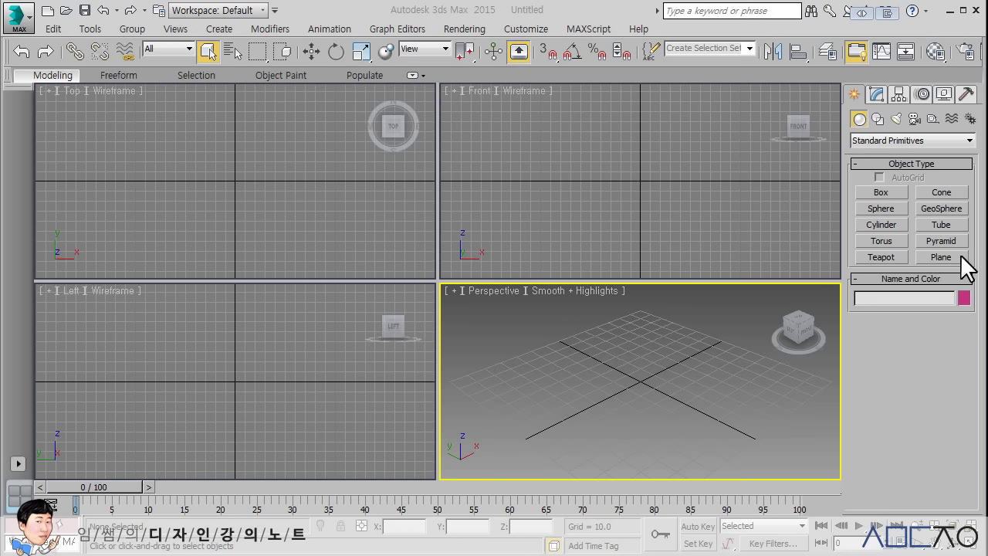
# Draw a teapot in the Top view and set its X and Y position to 0
pyautogui.click(884, 256)
pyautogui.moveTo(276, 192); pyautogui.dragTo(302, 142)
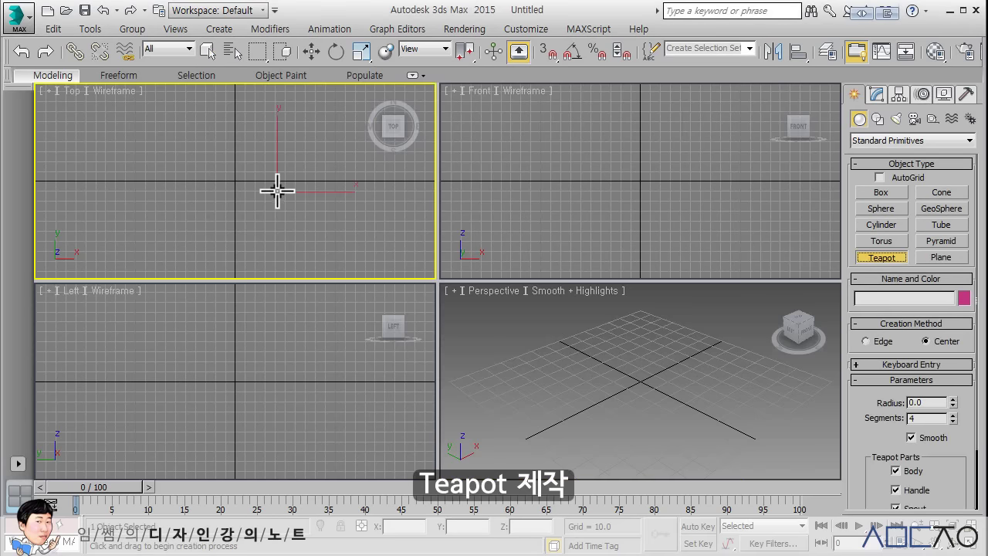
pyautogui.click(311, 51)
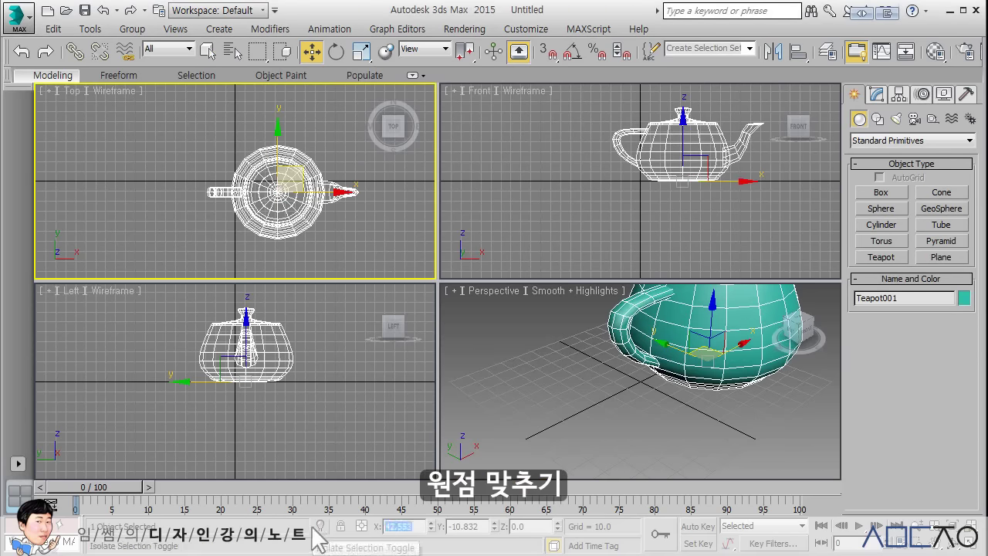
pyautogui.write('0')
pyautogui.press('Tab')
pyautogui.write('0')
pyautogui.press('Tab')
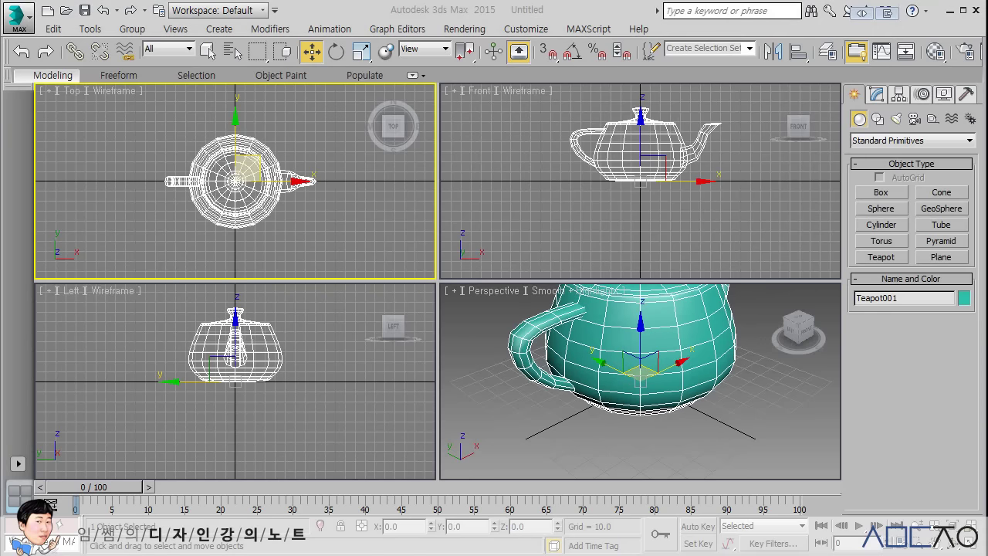
# Zoom all views to the teapot and maximize the Perspective view with Alt+W
pyautogui.rightClick(736, 408)
pyautogui.hotkey('ctrl', 'shift', 'z')
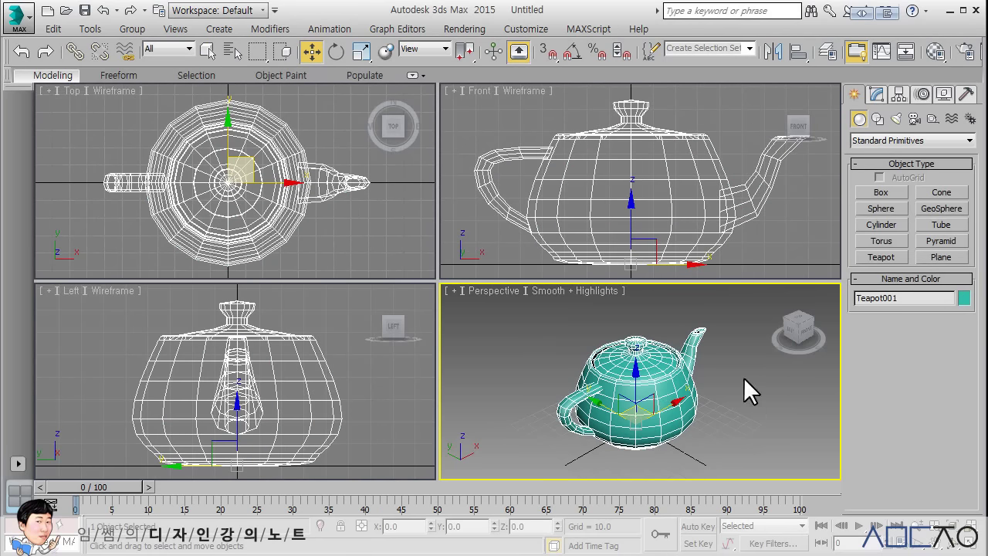
pyautogui.hotkey('alt', 'w')
pyautogui.scroll(-2, 549, 280)
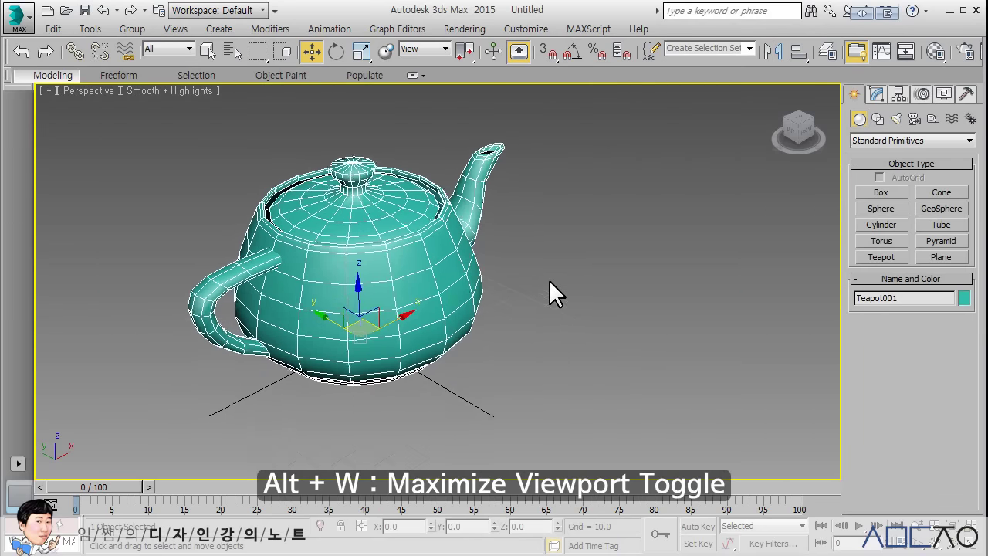
pyautogui.scroll(-3, 549, 280)
pyautogui.moveTo(490, 270)
pyautogui.mouseDown(button='middle')
pyautogui.moveTo(284, 283)
pyautogui.moveTo(294, 285)
pyautogui.mouseUp(button='middle')
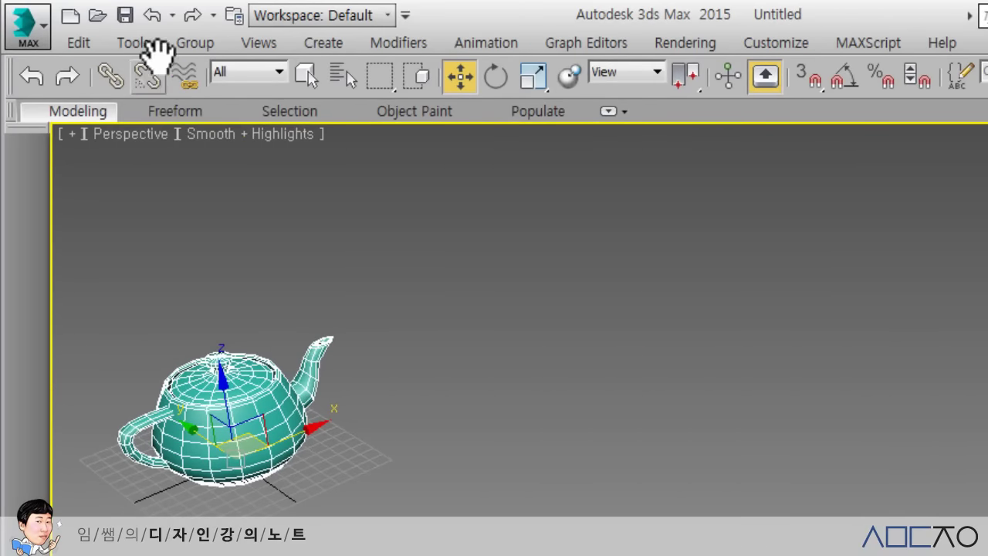
# Open Tools > Array for the teapot, try Copy, and keep Type of Object on Instance
pyautogui.click(143, 43)
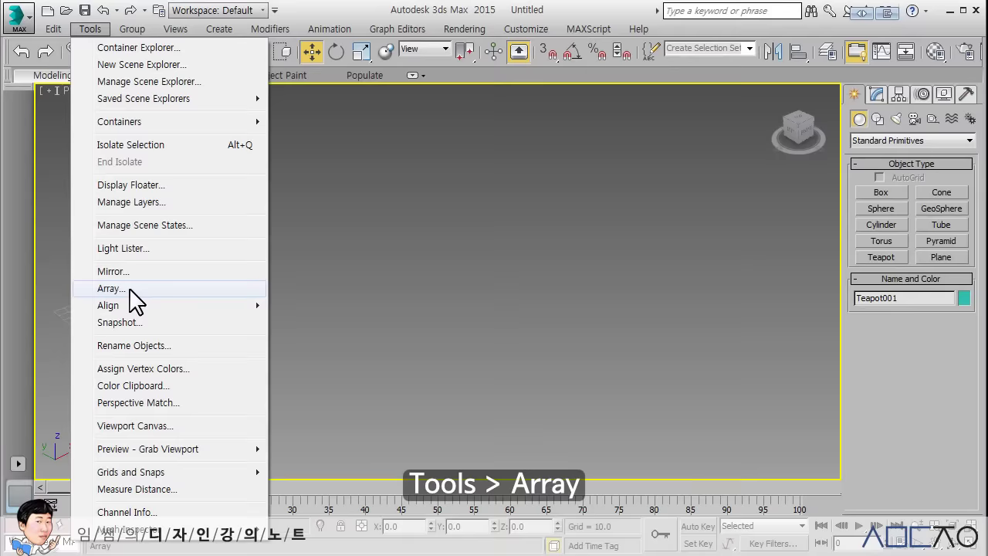
pyautogui.click(191, 427)
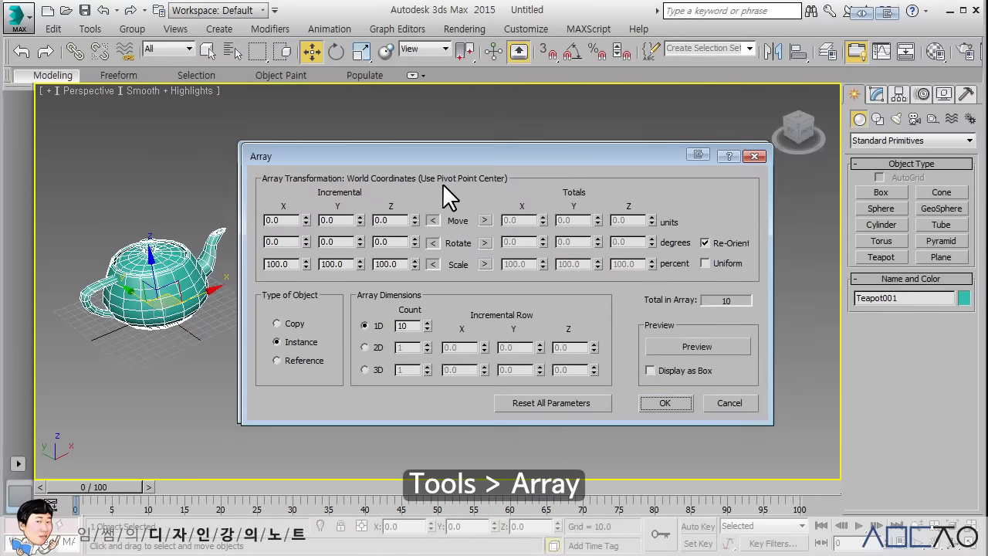
pyautogui.moveTo(393, 155); pyautogui.dragTo(554, 216)
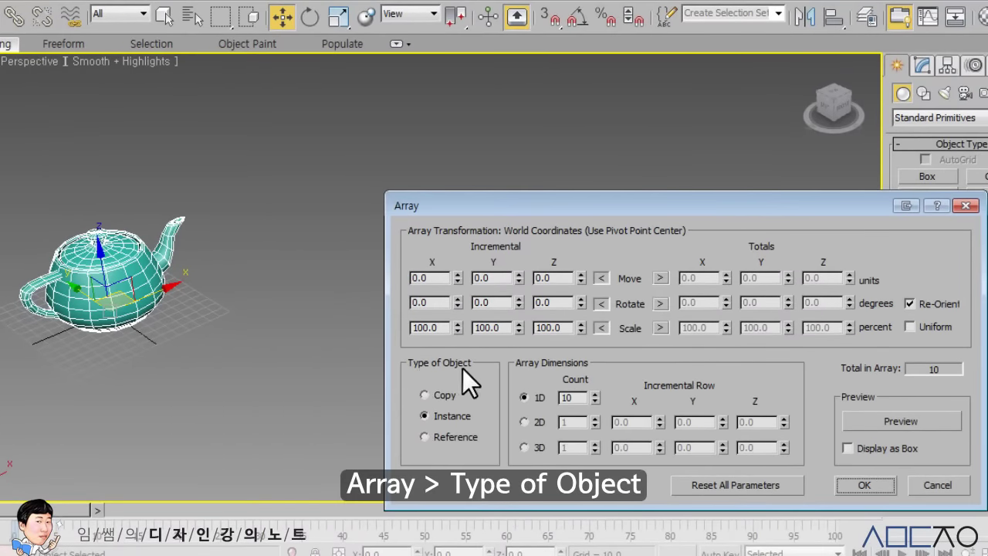
pyautogui.click(452, 394)
pyautogui.click(438, 394)
pyautogui.click(448, 395)
pyautogui.click(447, 419)
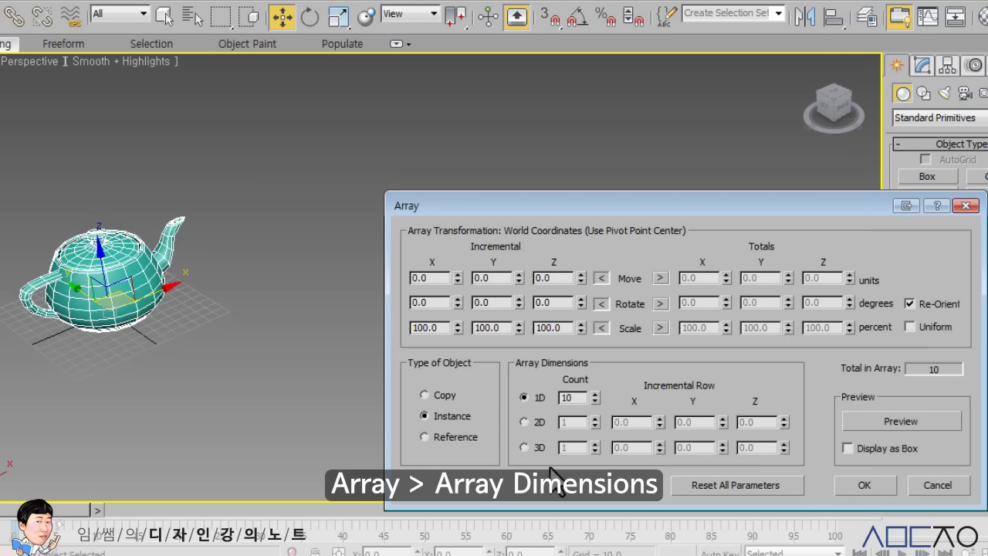
# Set the array count to 5 and turn on the viewport preview
pyautogui.doubleClick(575, 398)
pyautogui.write('5')
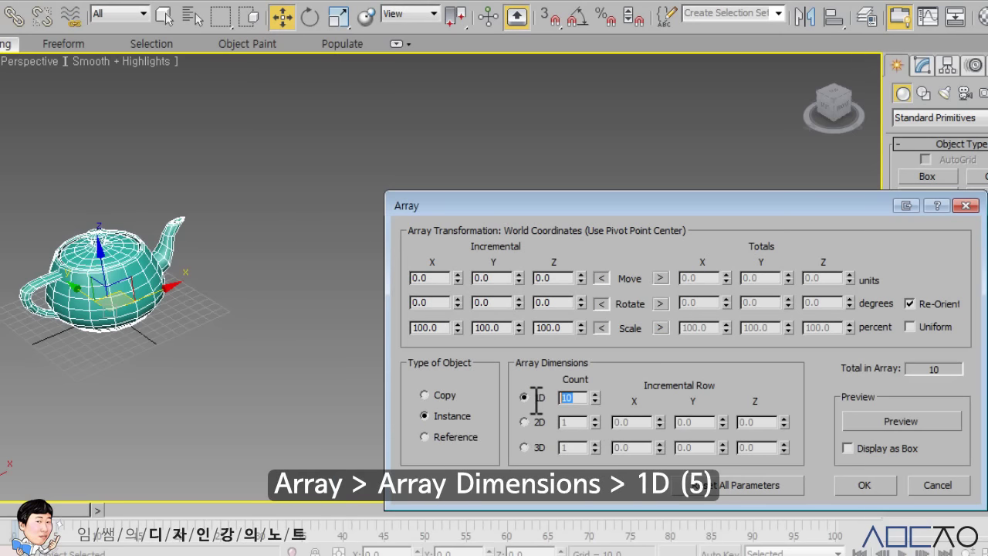
pyautogui.press('Return')
pyautogui.click(868, 421)
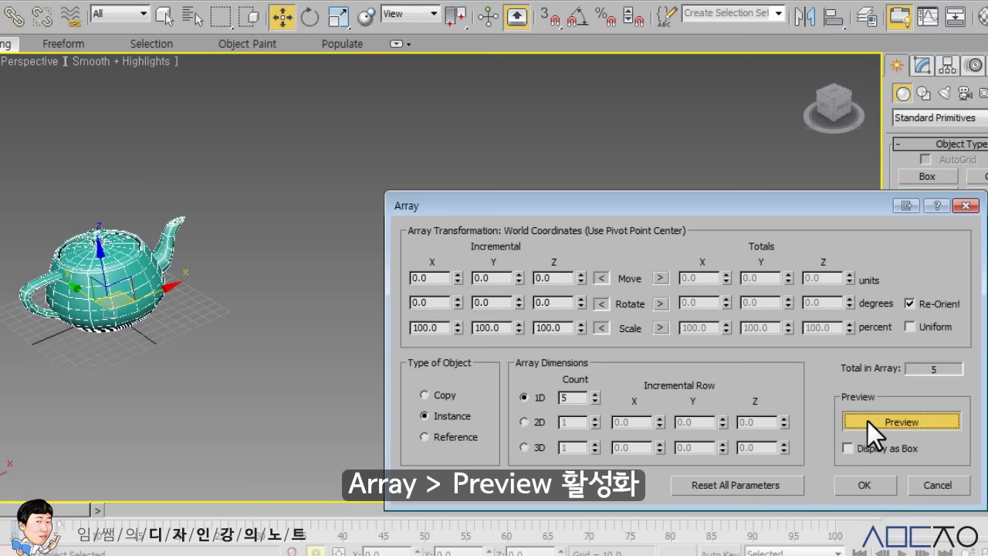
pyautogui.moveTo(457, 276); pyautogui.dragTo(468, 146)
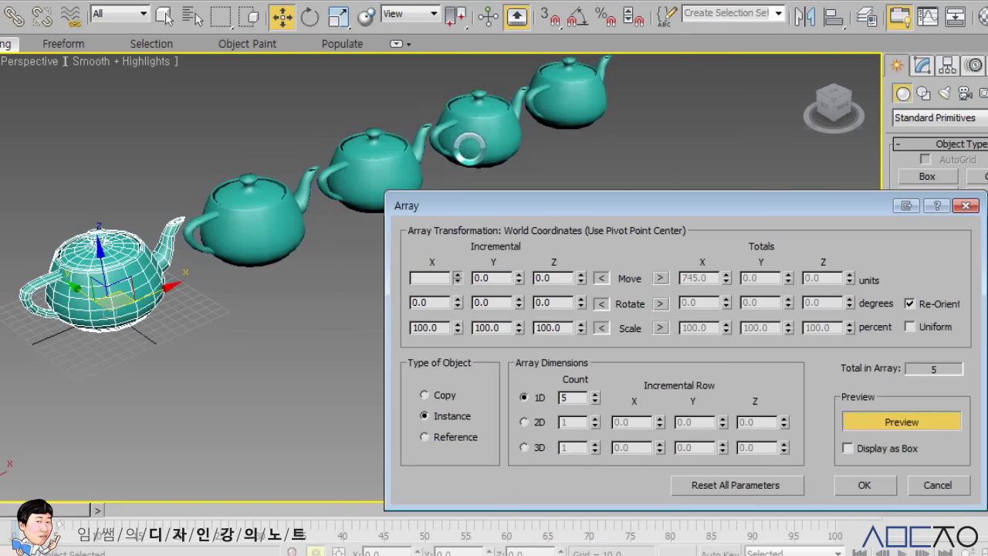
pyautogui.moveTo(469, 146); pyautogui.dragTo(468, 152)
# Set the incremental X move to 120, then to 140
pyautogui.doubleClick(440, 276)
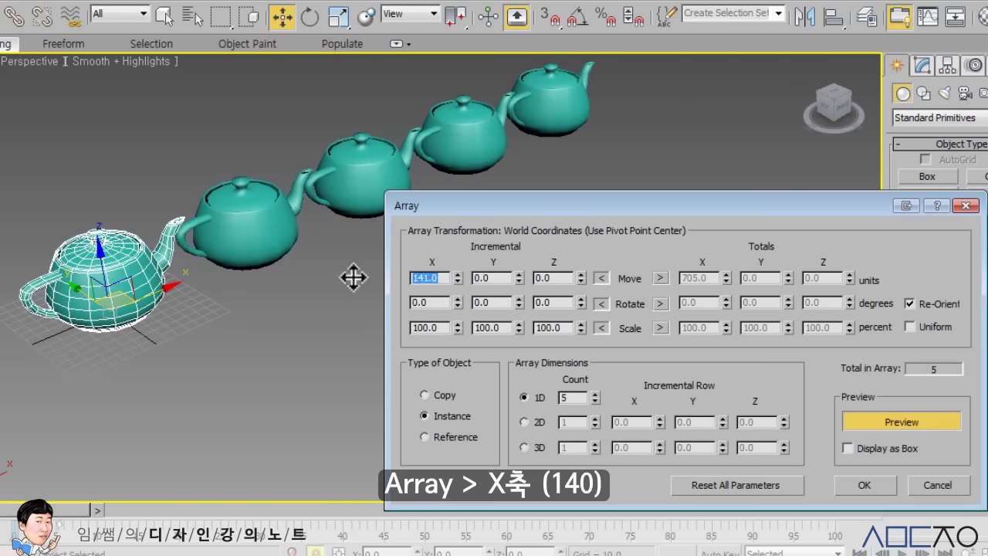
pyautogui.write('120')
pyautogui.press('Return')
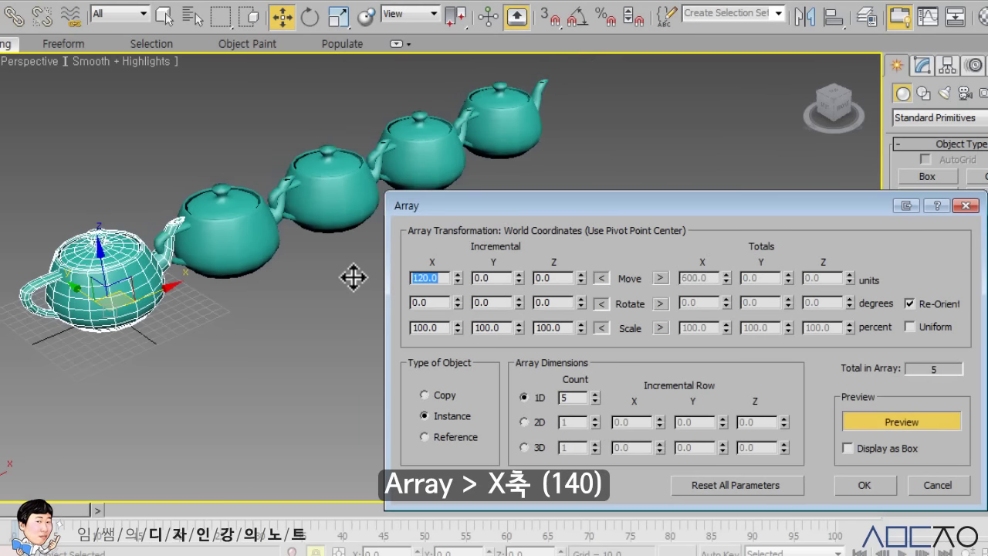
pyautogui.write('140')
pyautogui.press('Return')
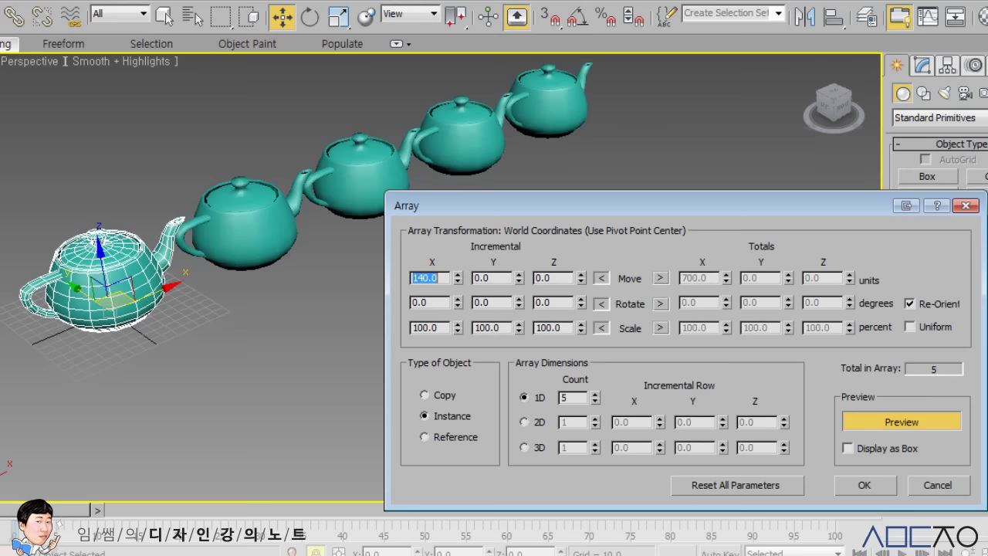
# Switch to a 2D array with count 5, keeping the Y move offset at 0
pyautogui.click(538, 423)
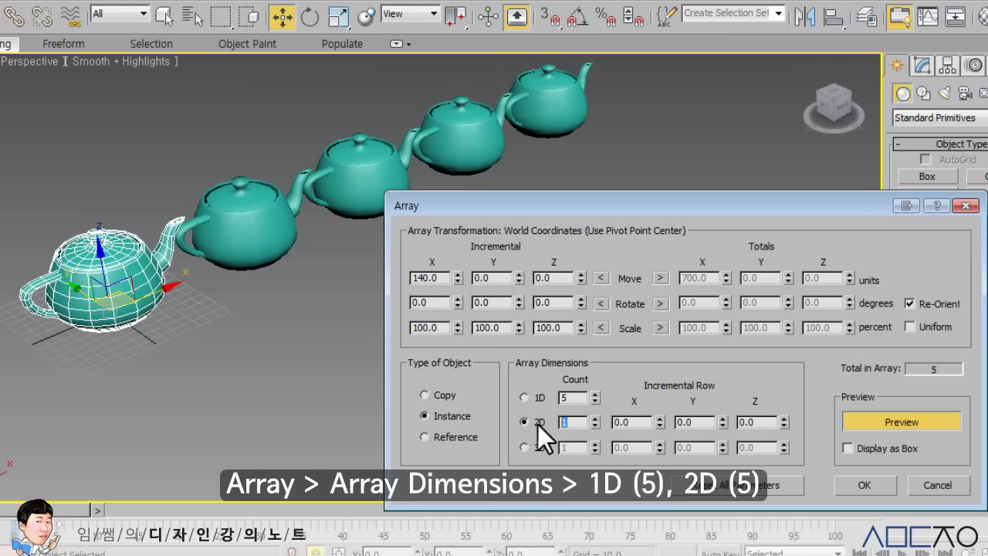
pyautogui.write('5')
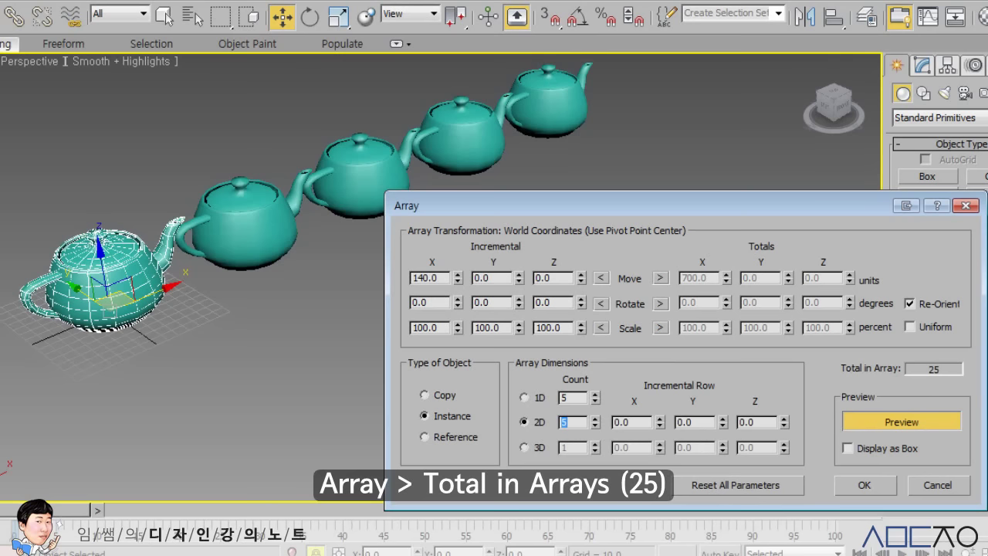
pyautogui.click(518, 274)
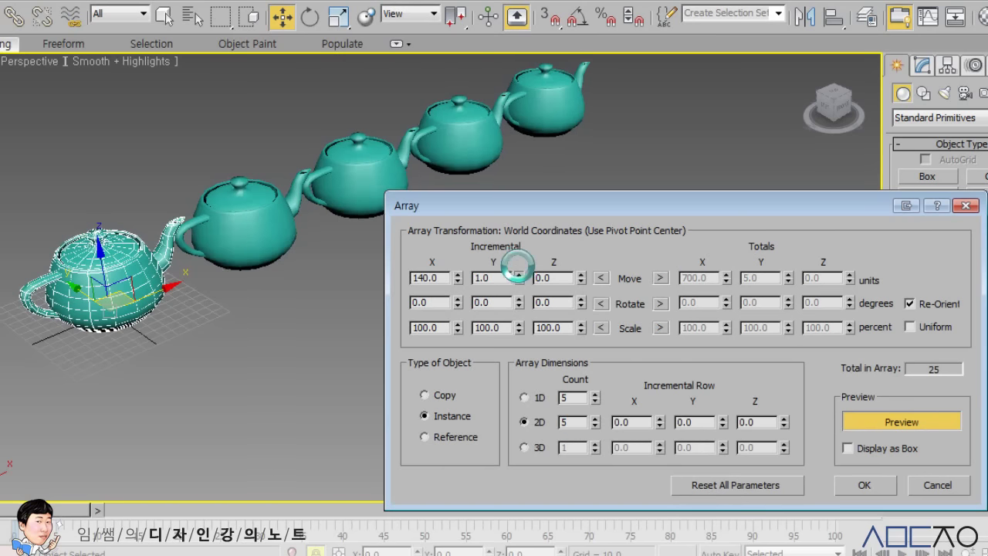
pyautogui.moveTo(517, 277); pyautogui.dragTo(514, 158)
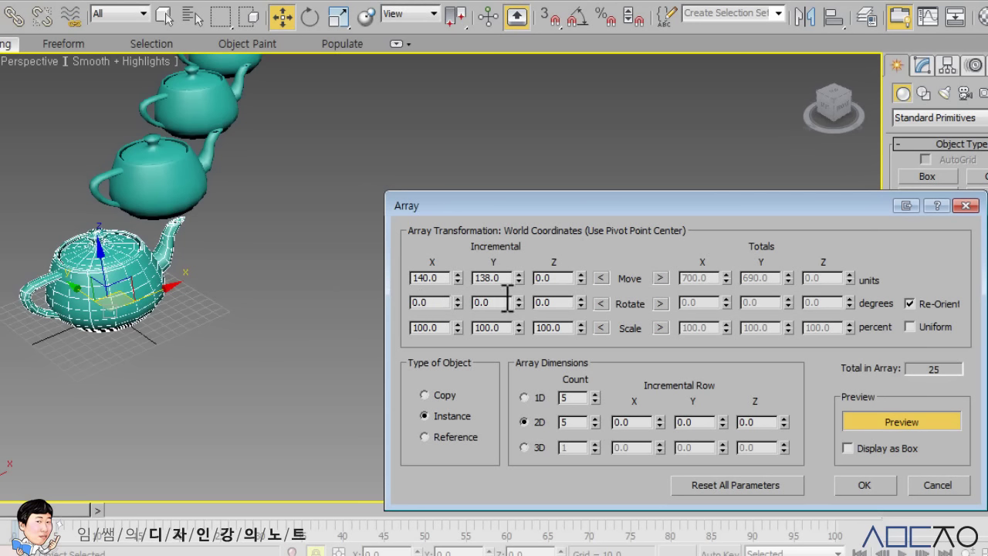
pyautogui.moveTo(498, 278); pyautogui.dragTo(437, 278)
pyautogui.write('0')
pyautogui.press('Return')
# Set the 2D incremental row Y spacing to 88, then widen it to 133
pyautogui.doubleClick(694, 422)
pyautogui.write('88')
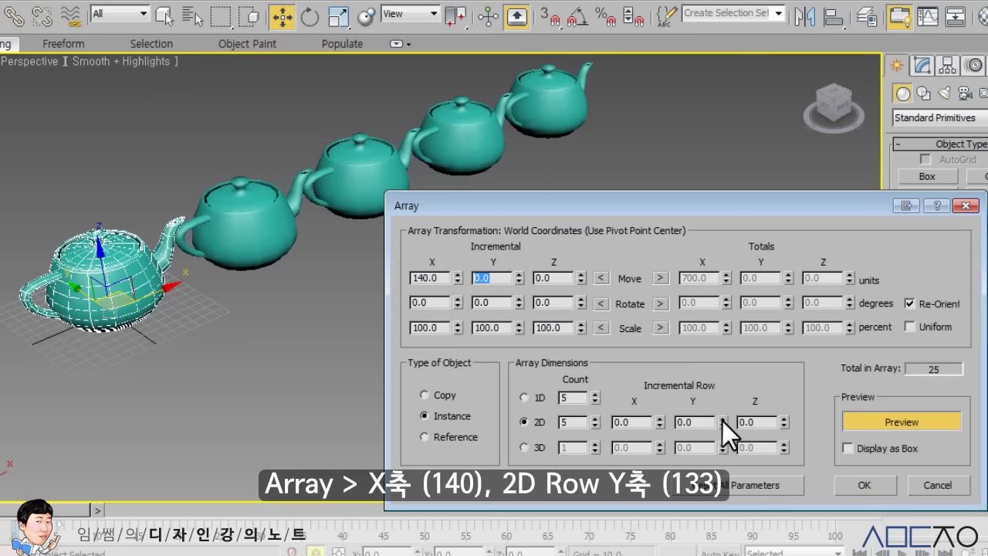
pyautogui.press('Return')
pyautogui.moveTo(718, 340); pyautogui.dragTo(711, 305)
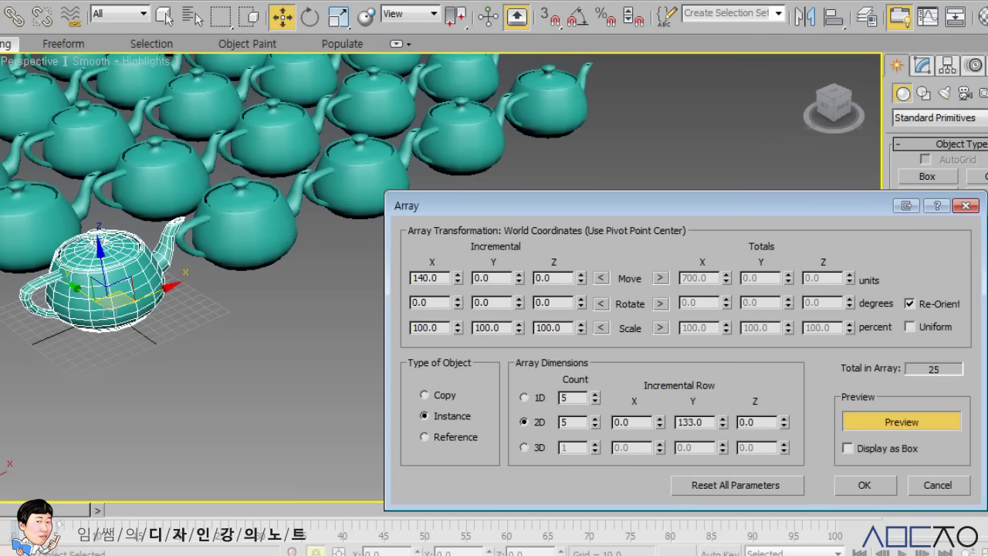
pyautogui.click(524, 447)
# Set the 3D count to 3 layers and the Z row spacing to 83
pyautogui.doubleClick(559, 446)
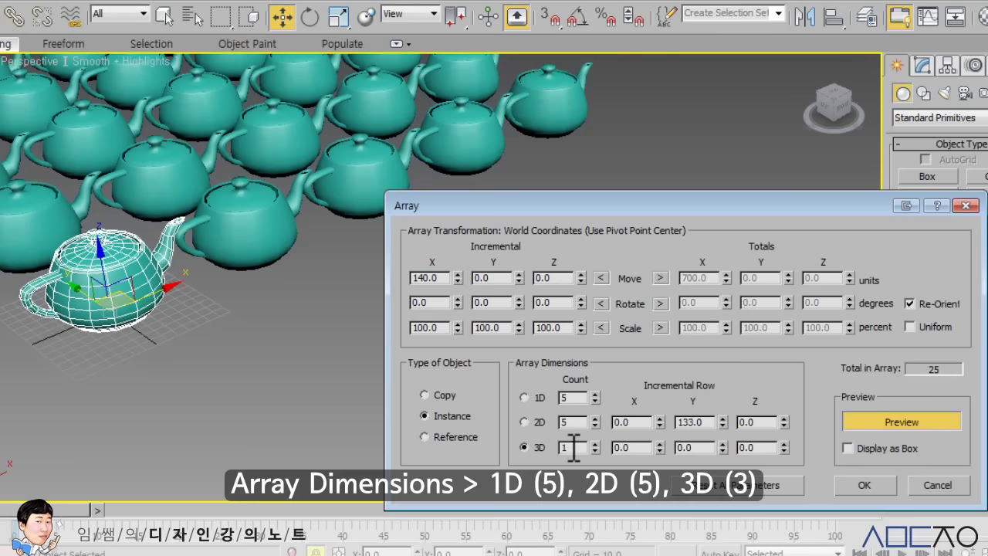
pyautogui.write('3')
pyautogui.press('Return')
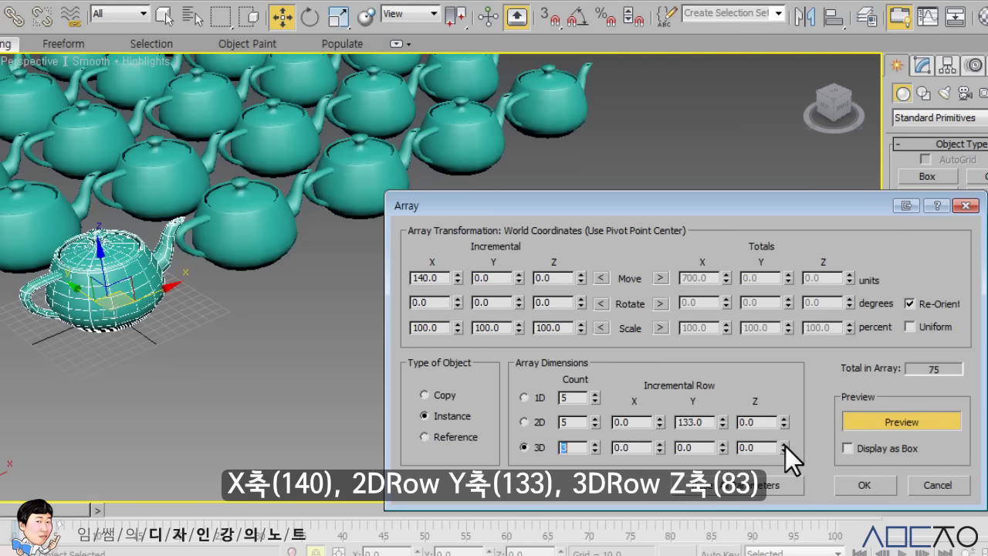
pyautogui.moveTo(785, 446); pyautogui.dragTo(793, 373)
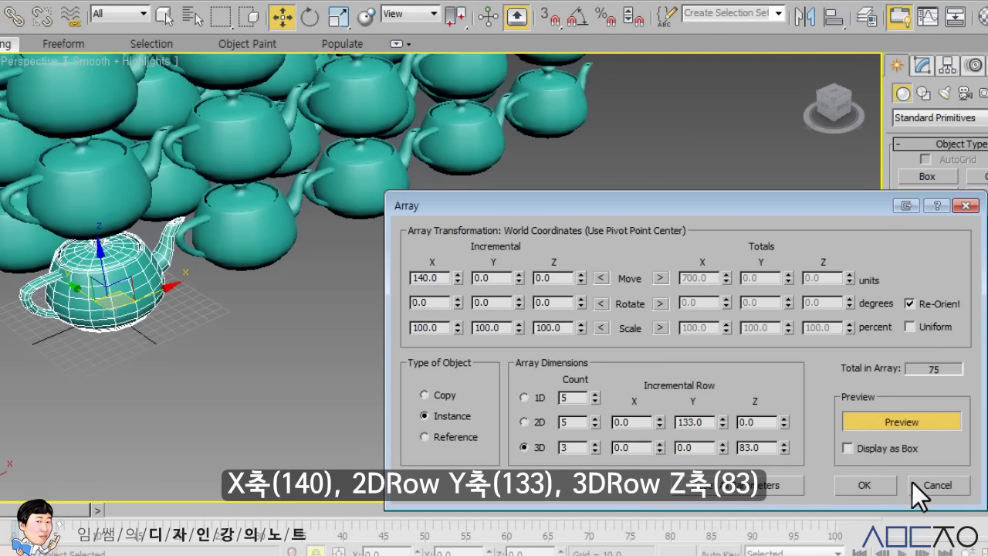
# Commit the 75-teapot array, inspect it, and start a scene Reset
pyautogui.click(858, 474)
pyautogui.scroll(-5, 610, 375)
pyautogui.scroll(3, 594, 367)
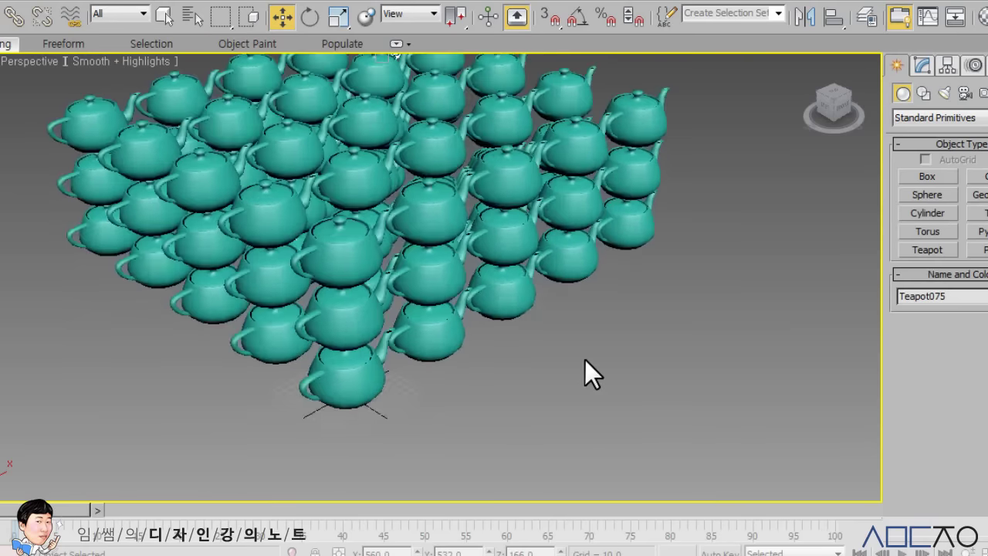
pyautogui.moveTo(586, 360); pyautogui.dragTo(584, 373, button='middle')
pyautogui.scroll(-2, 585, 373)
pyautogui.scroll(-2, 583, 375)
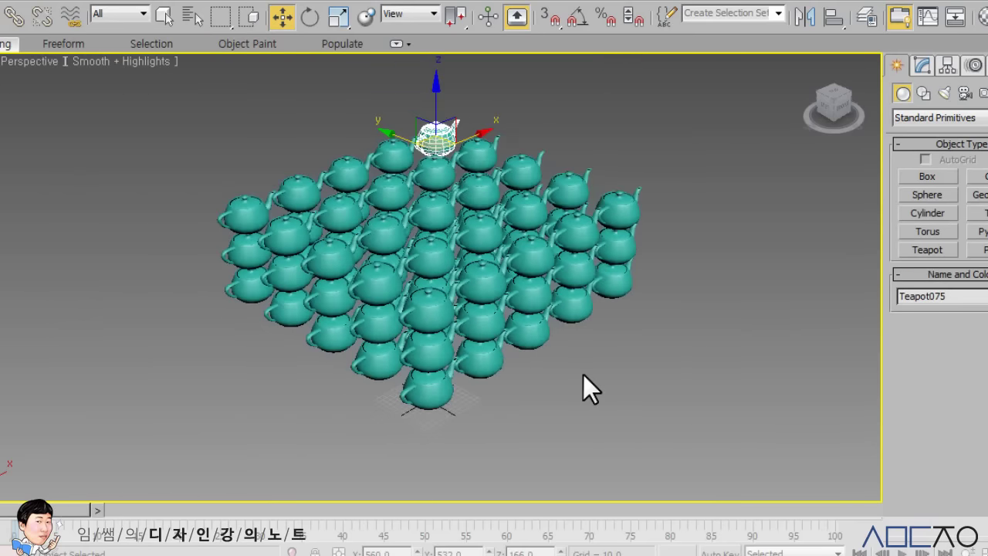
pyautogui.scroll(2, 583, 374)
pyautogui.moveTo(585, 382); pyautogui.dragTo(572, 324, button='middle')
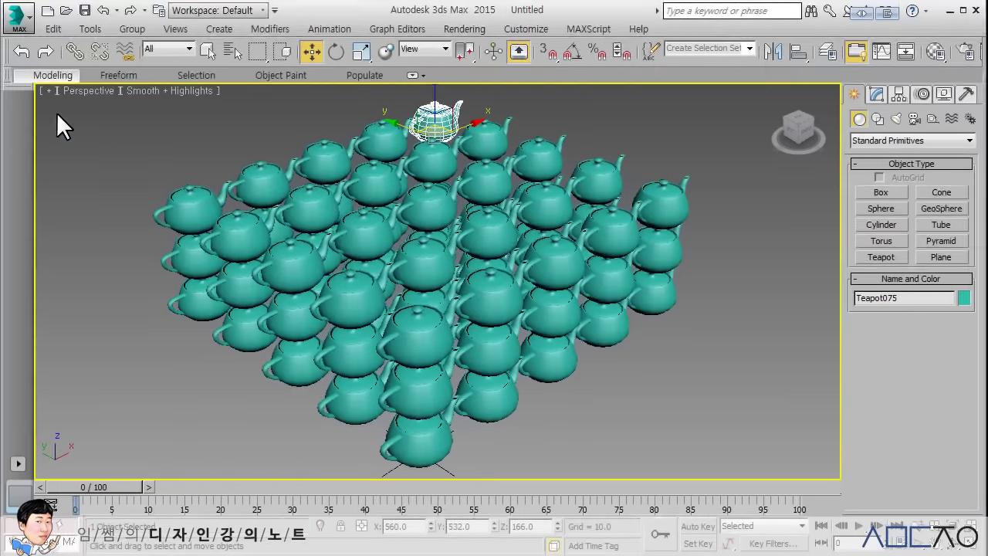
pyautogui.click(17, 15)
# Reset the scene without saving the teapot array
pyautogui.click(53, 89)
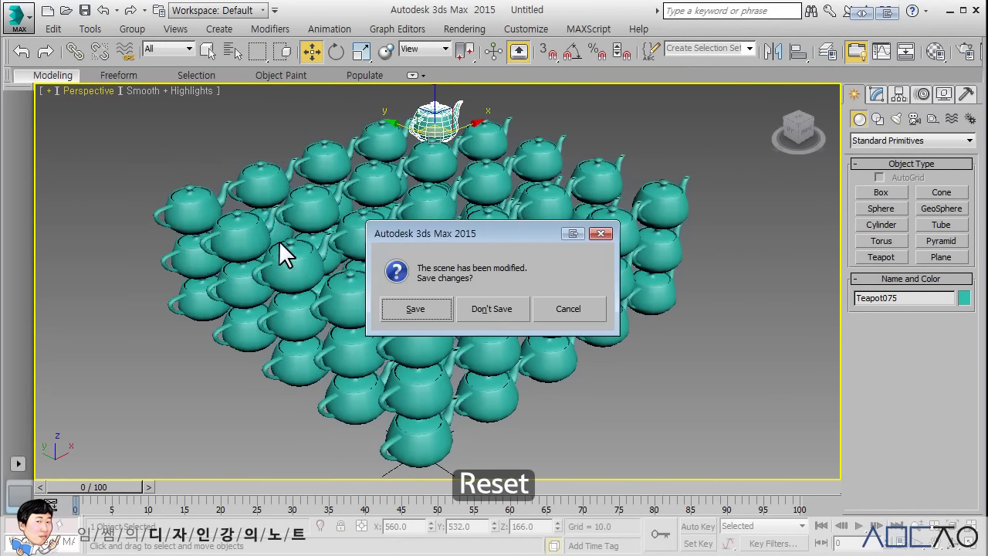
pyautogui.click(489, 308)
pyautogui.click(441, 306)
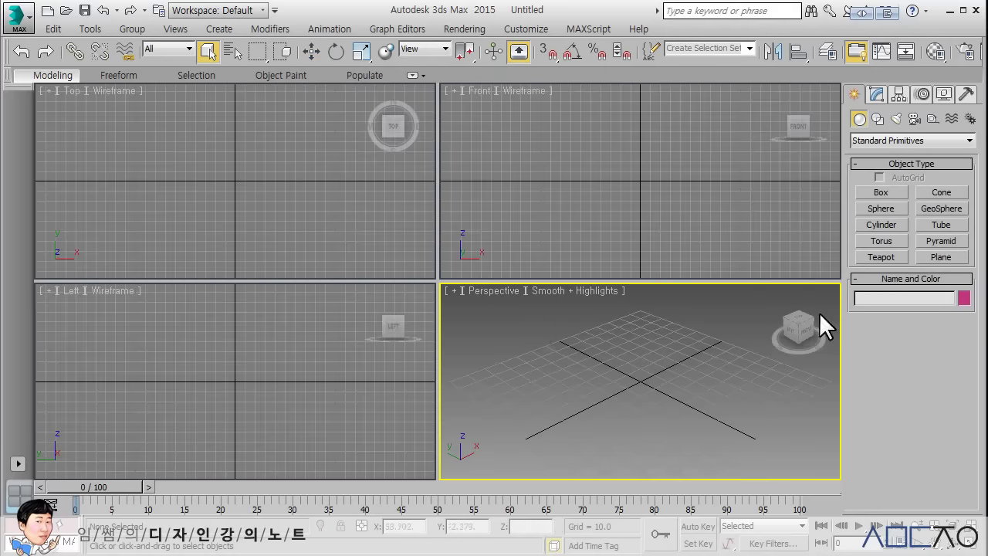
# Draw a new teapot in the Top view and place it at X, Y, Z 0
pyautogui.click(885, 259)
pyautogui.moveTo(234, 180); pyautogui.dragTo(254, 151)
pyautogui.click(311, 50)
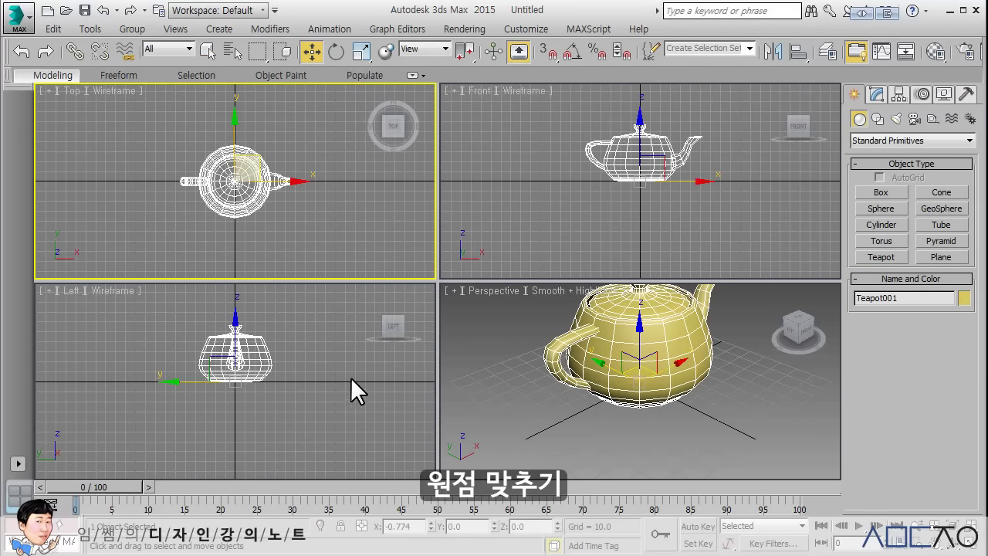
pyautogui.doubleClick(409, 525)
pyautogui.write('0')
pyautogui.press('Tab')
pyautogui.press('Tab')
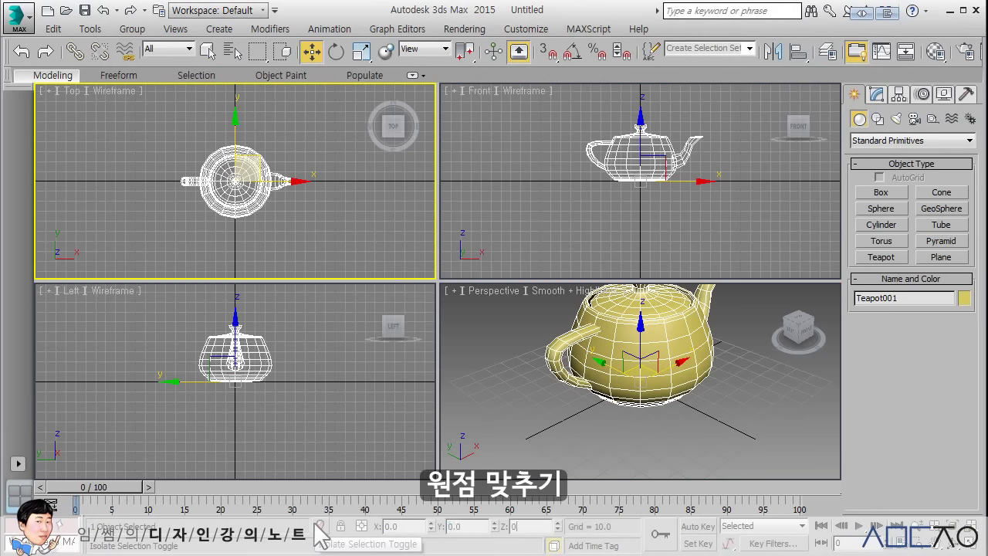
pyautogui.press('Return')
# Zoom all views to the teapot and maximize the Perspective view with Alt+W
pyautogui.moveTo(334, 368); pyautogui.dragTo(329, 382, button='middle')
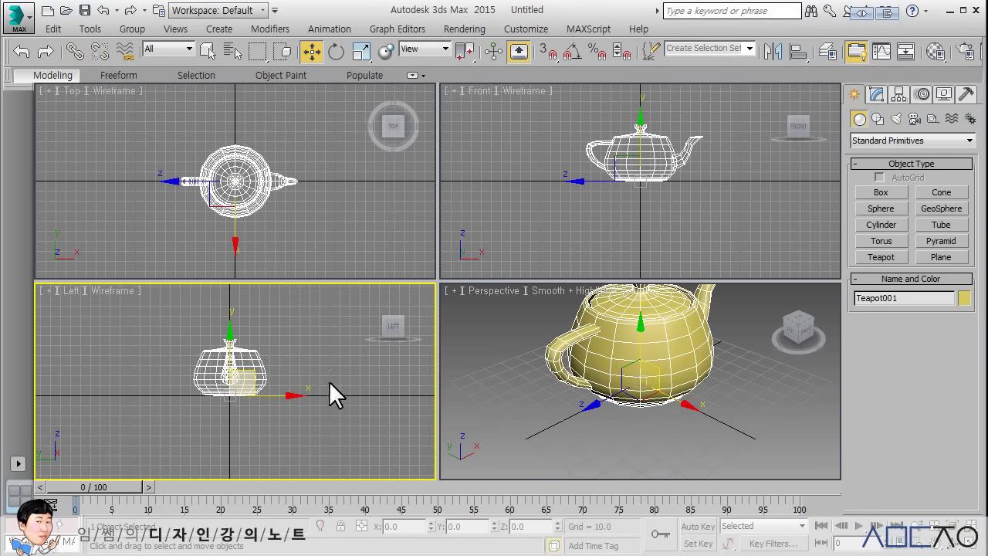
pyautogui.hotkey('ctrl', 'shift', 'z')
pyautogui.click(624, 389)
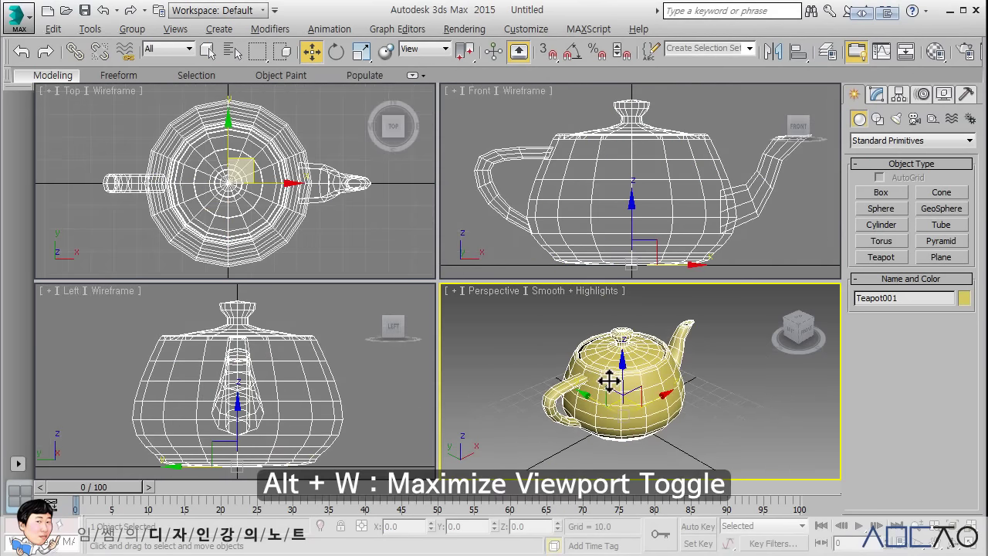
pyautogui.hotkey('alt', 'w')
pyautogui.scroll(-3, 458, 355)
pyautogui.scroll(-2, 467, 347)
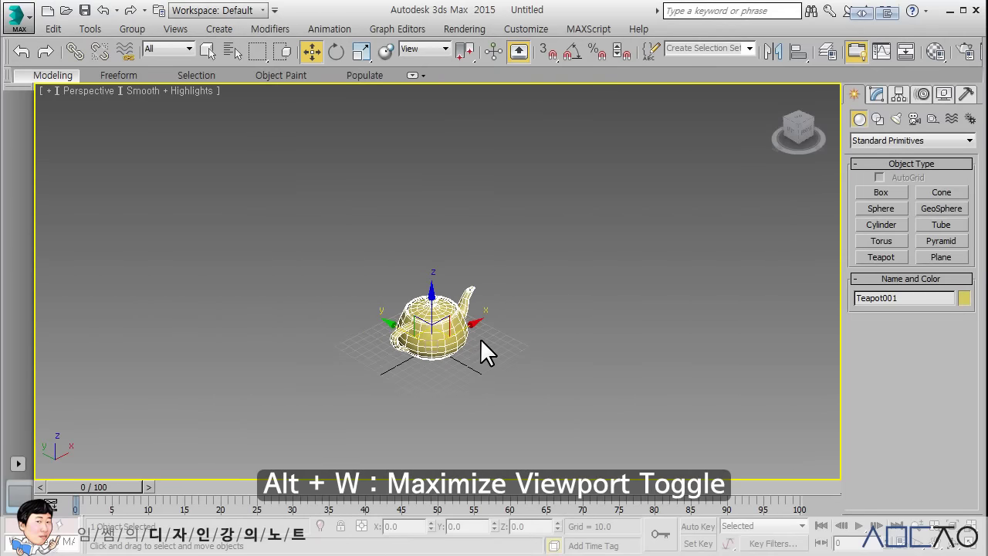
pyautogui.moveTo(481, 338); pyautogui.dragTo(255, 353, button='middle')
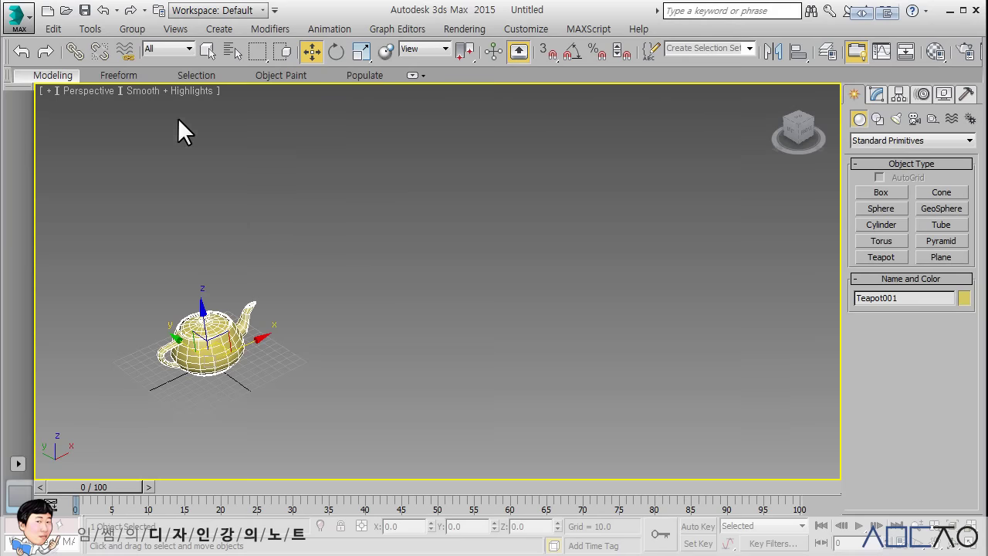
# Open the Array dialog with count 5, live preview, and X spacing of 120
pyautogui.click(87, 28)
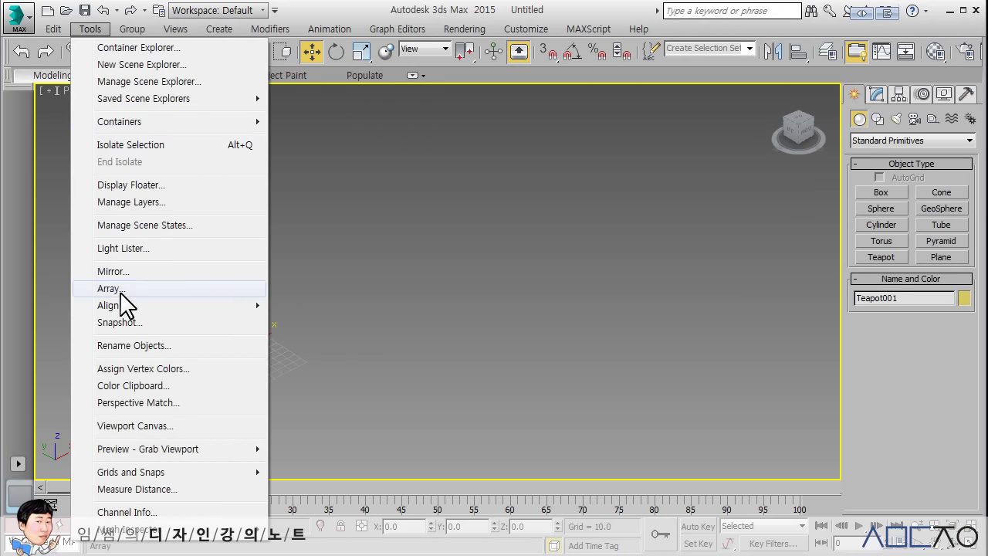
pyautogui.click(121, 291)
pyautogui.moveTo(399, 149); pyautogui.dragTo(509, 207)
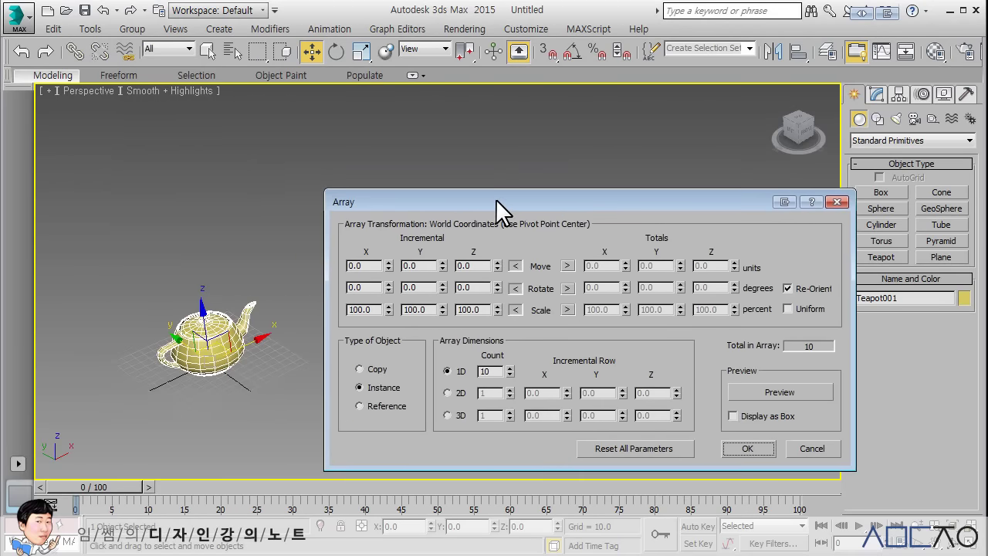
pyautogui.doubleClick(498, 379)
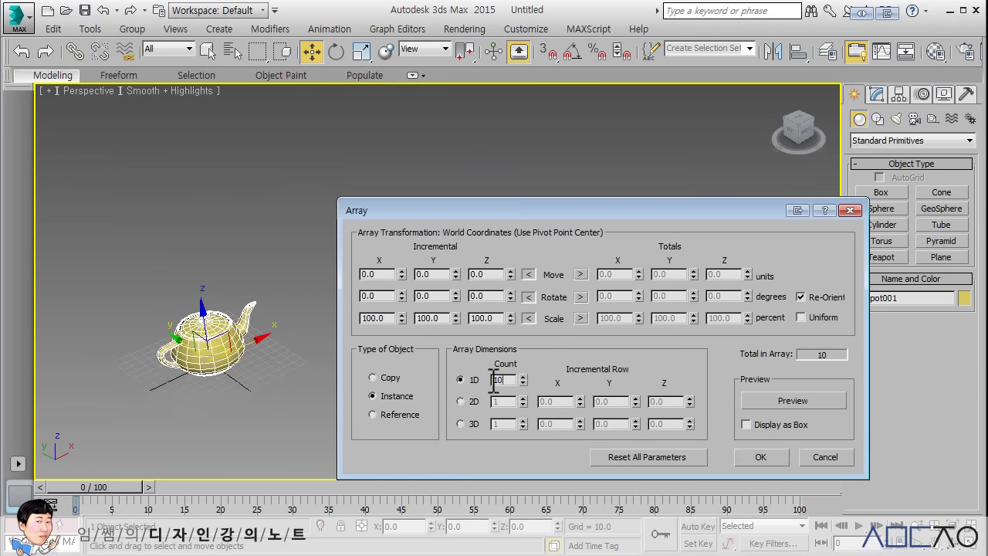
pyautogui.write('5')
pyautogui.click(763, 399)
pyautogui.moveTo(402, 274); pyautogui.dragTo(401, 177)
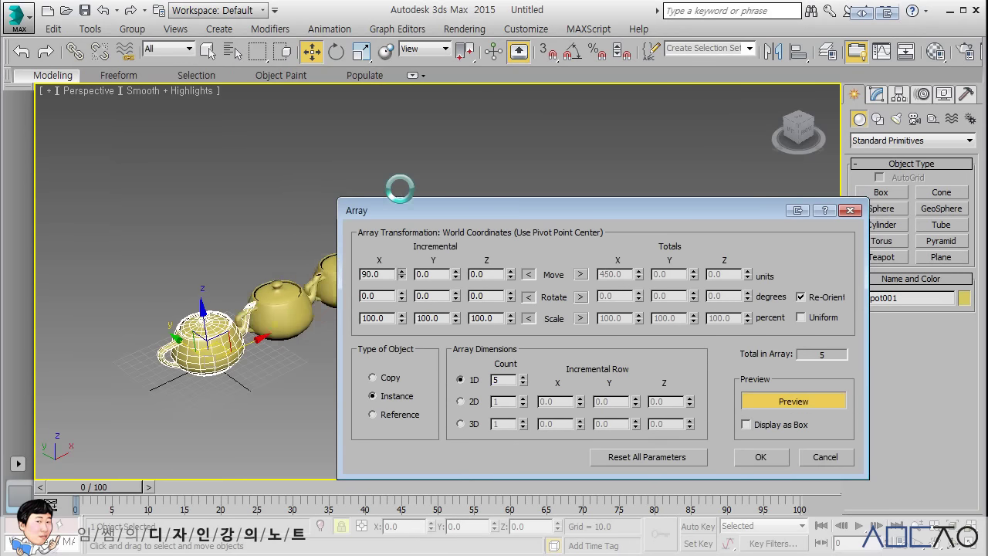
pyautogui.moveTo(432, 210); pyautogui.dragTo(533, 271)
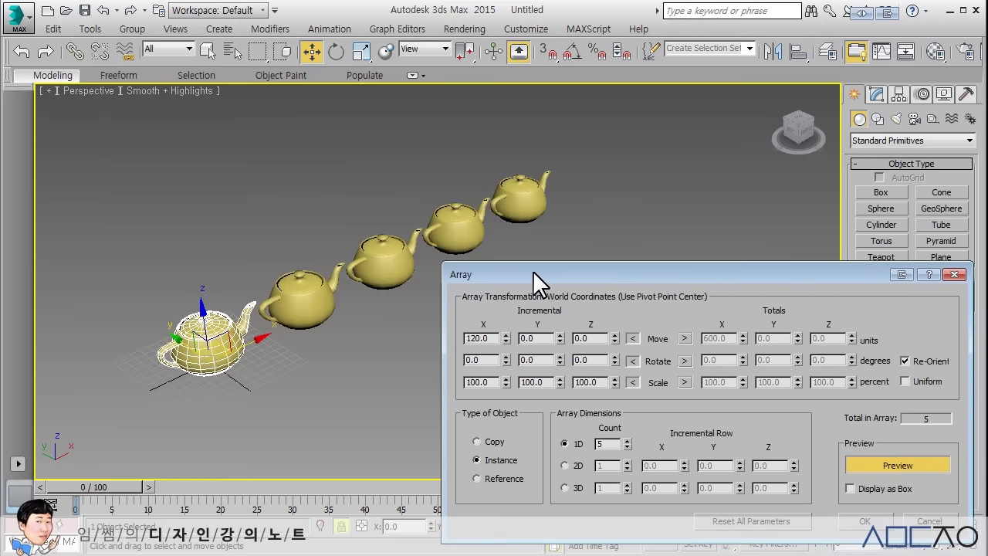
# Add a 2D count of 5 rows and a 3D count of 3 layers
pyautogui.click(565, 466)
pyautogui.doubleClick(608, 465)
pyautogui.write('5')
pyautogui.press('Return')
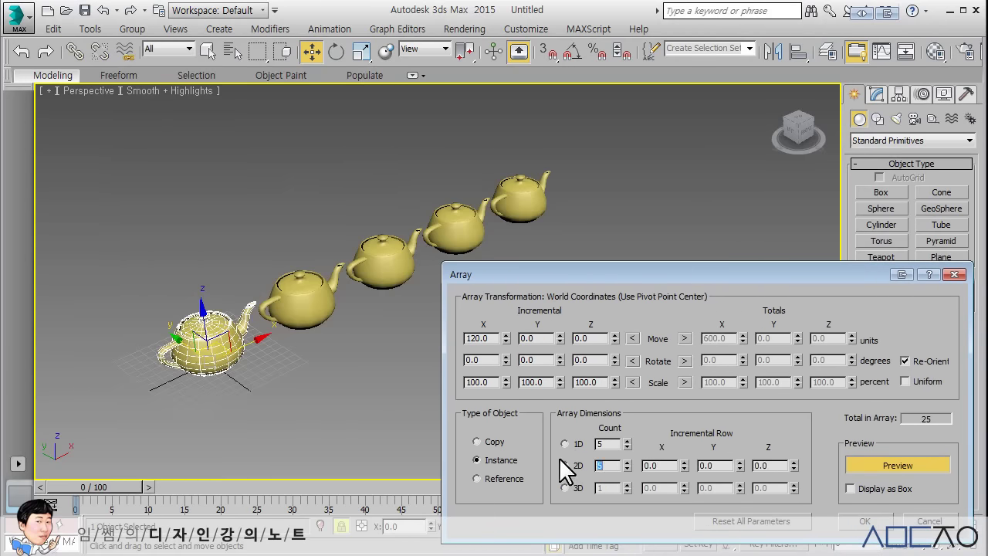
pyautogui.moveTo(739, 462)
pyautogui.mouseDown()
pyautogui.moveTo(732, 386)
pyautogui.moveTo(687, 403)
pyautogui.mouseUp()
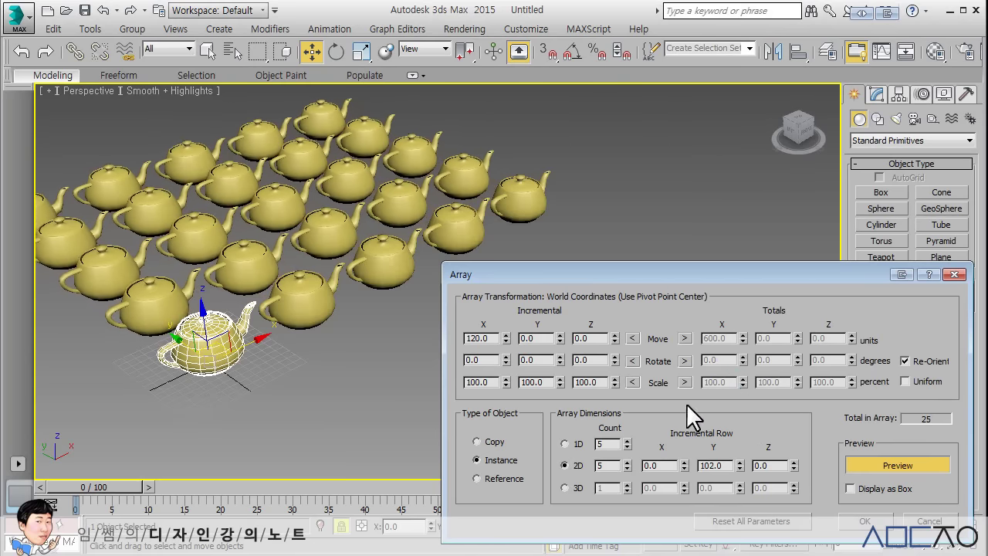
pyautogui.click(564, 487)
pyautogui.write('3')
pyautogui.press('Return')
pyautogui.moveTo(793, 487); pyautogui.dragTo(790, 445)
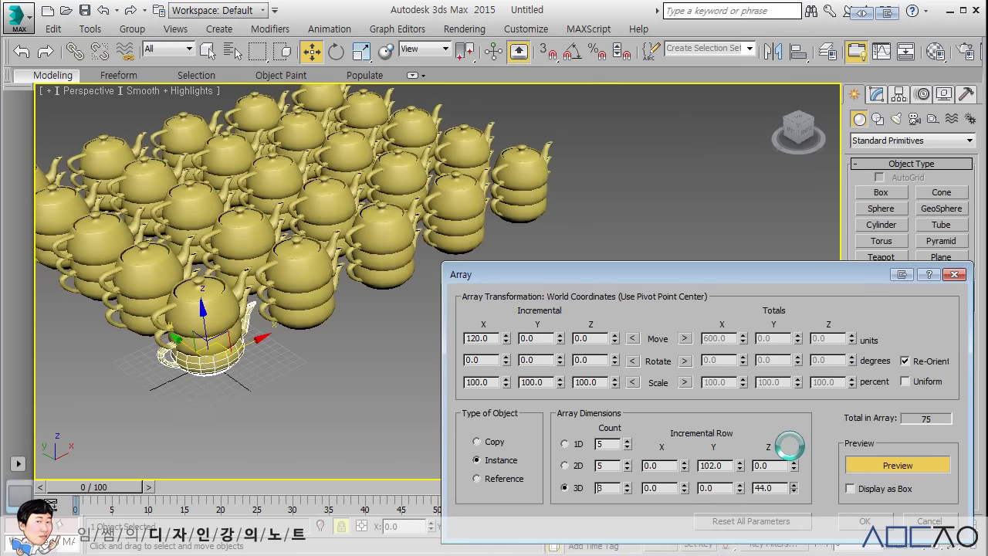
# Set the Y row spacing to 100 and the Z layer height to 50
pyautogui.doubleClick(723, 466)
pyautogui.write('100')
pyautogui.press('Return')
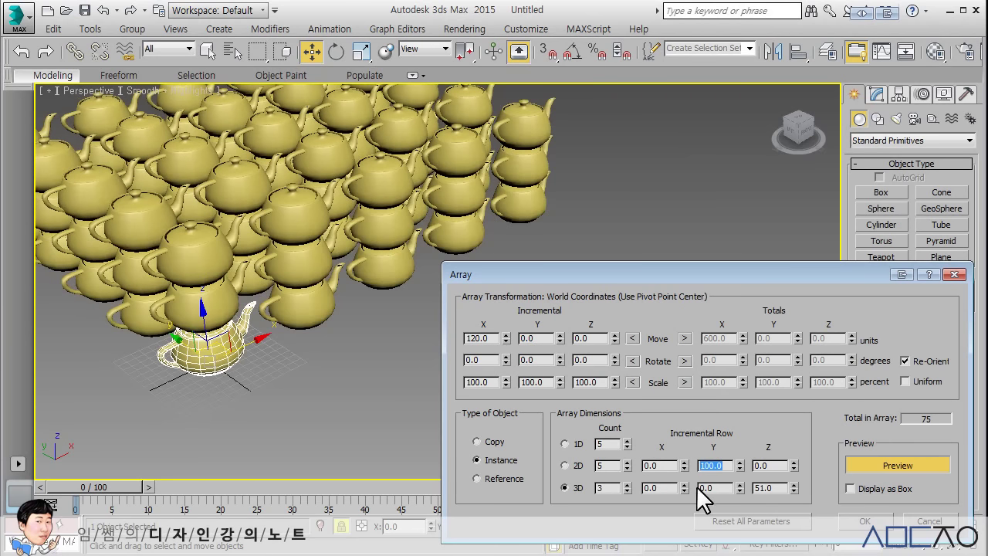
pyautogui.doubleClick(772, 488)
pyautogui.write('50')
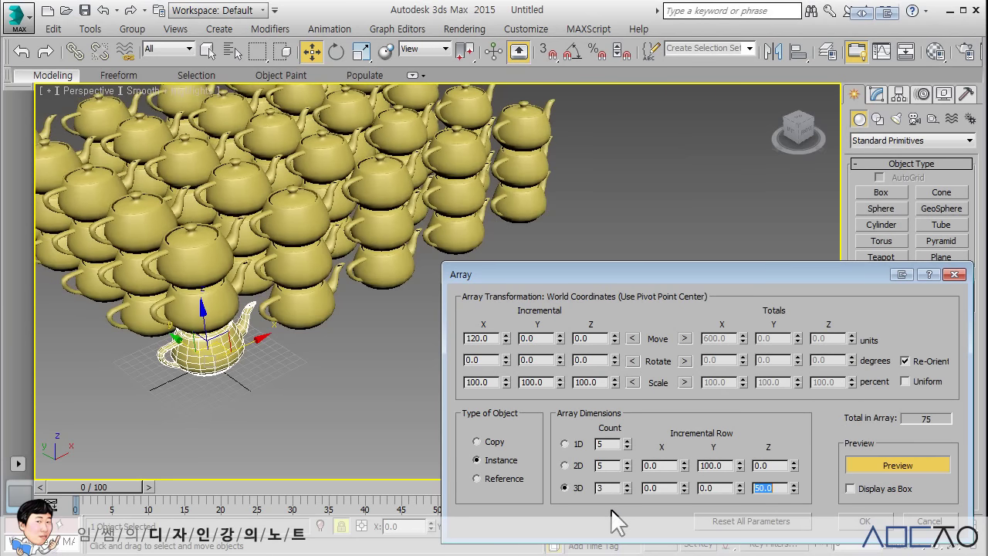
pyautogui.press('Return')
# Return to 1D, set X spacing to 150, and show Move as totals (750)
pyautogui.click(566, 444)
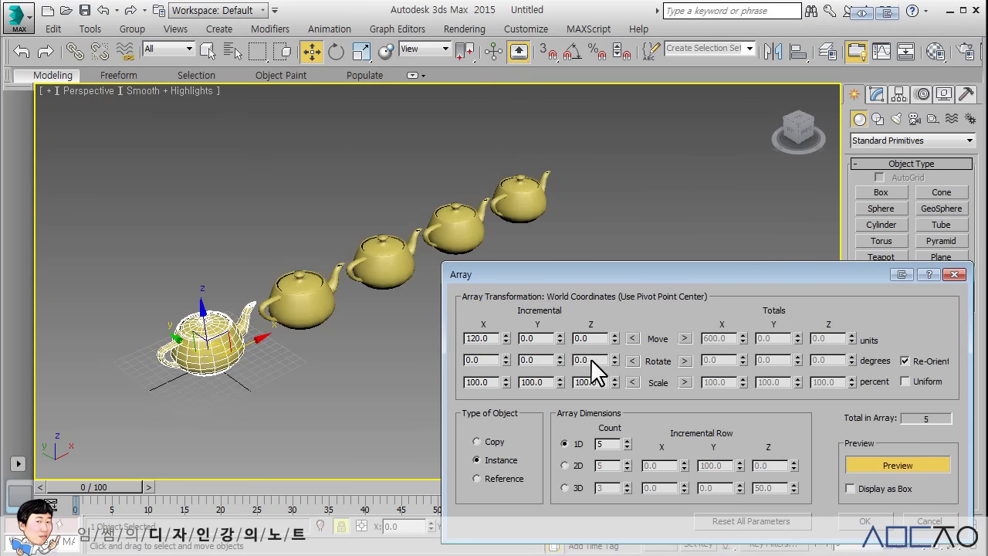
pyautogui.moveTo(556, 274); pyautogui.dragTo(560, 275)
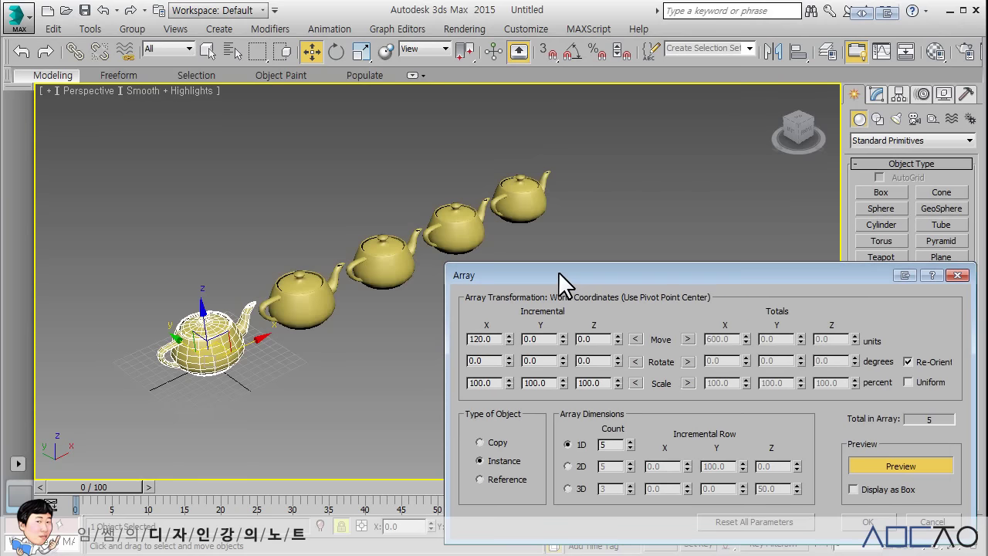
pyautogui.moveTo(494, 340); pyautogui.dragTo(437, 340)
pyautogui.write('150')
pyautogui.press('Return')
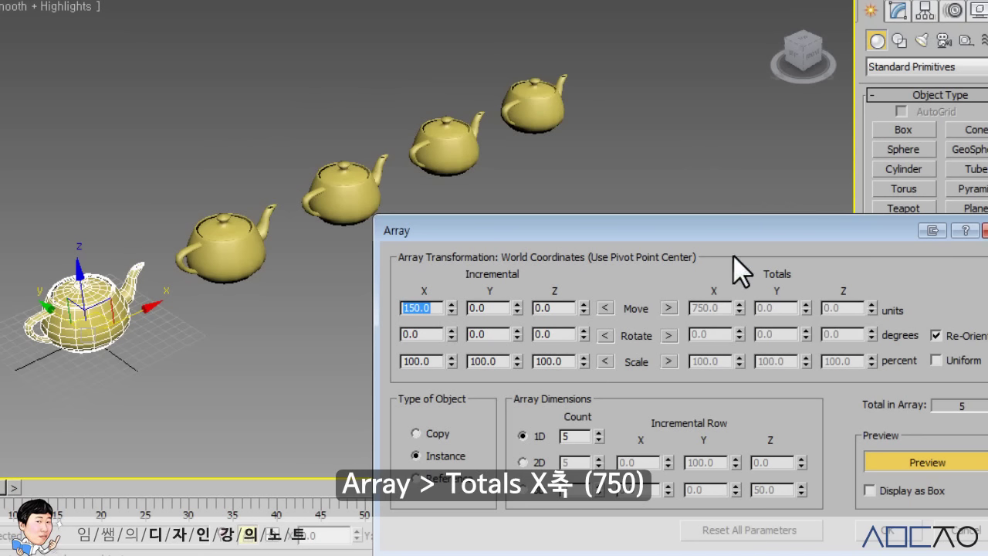
pyautogui.click(669, 308)
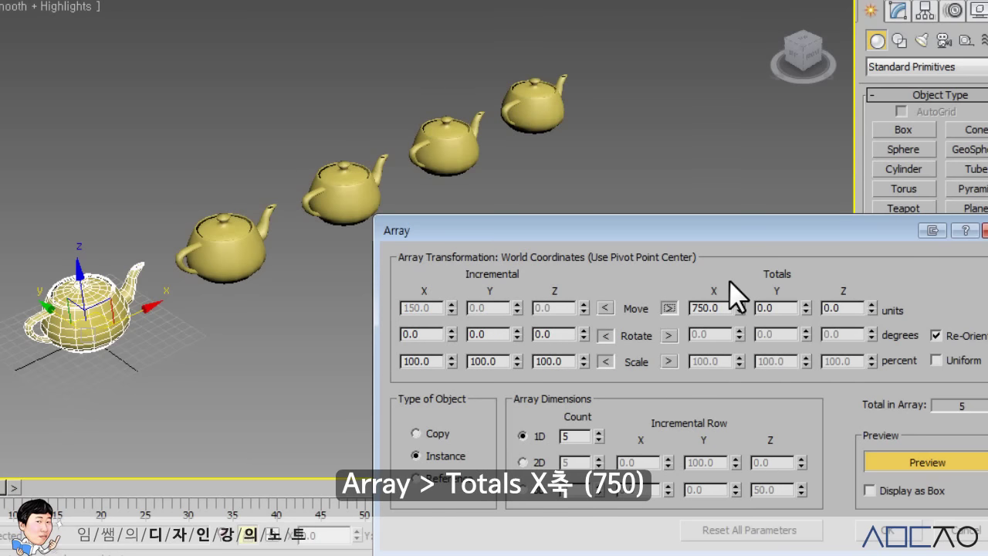
# Set the total X move to 900, toggling Move between per-copy and totals
pyautogui.doubleClick(704, 307)
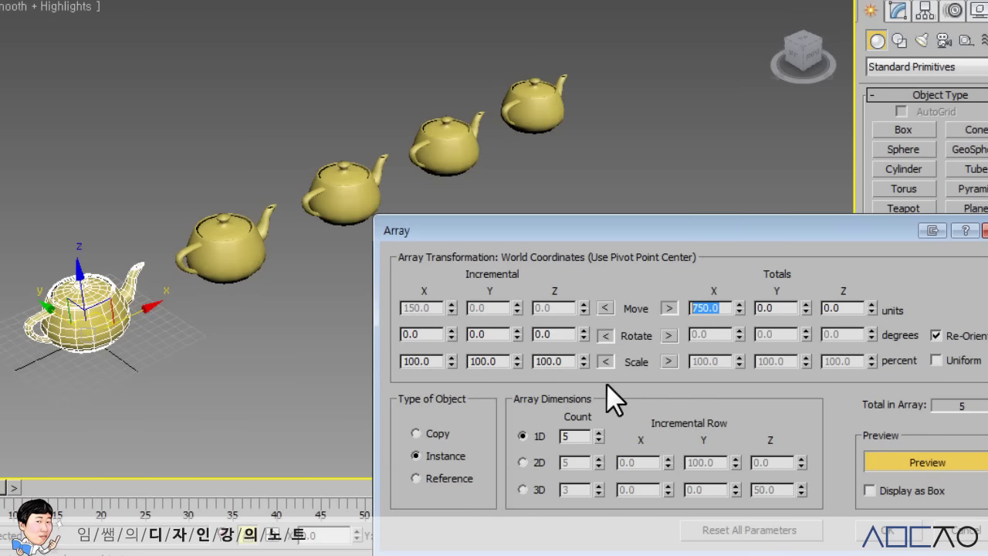
pyautogui.write('900')
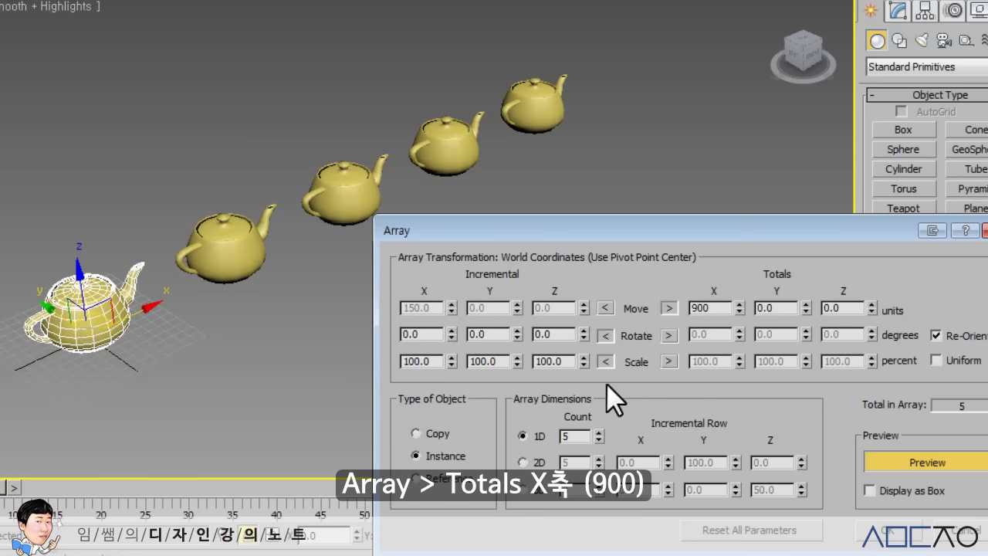
pyautogui.press('Return')
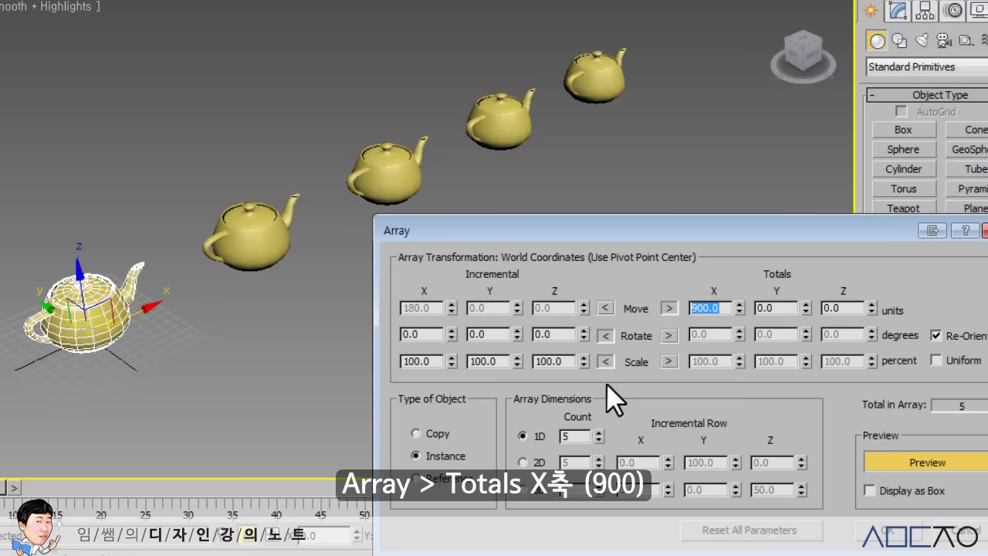
pyautogui.click(605, 309)
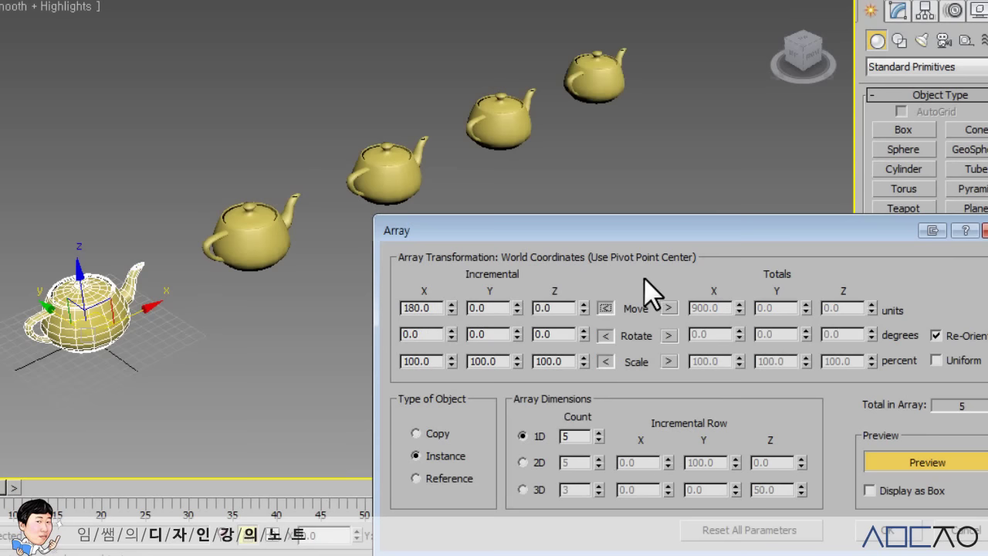
pyautogui.click(669, 308)
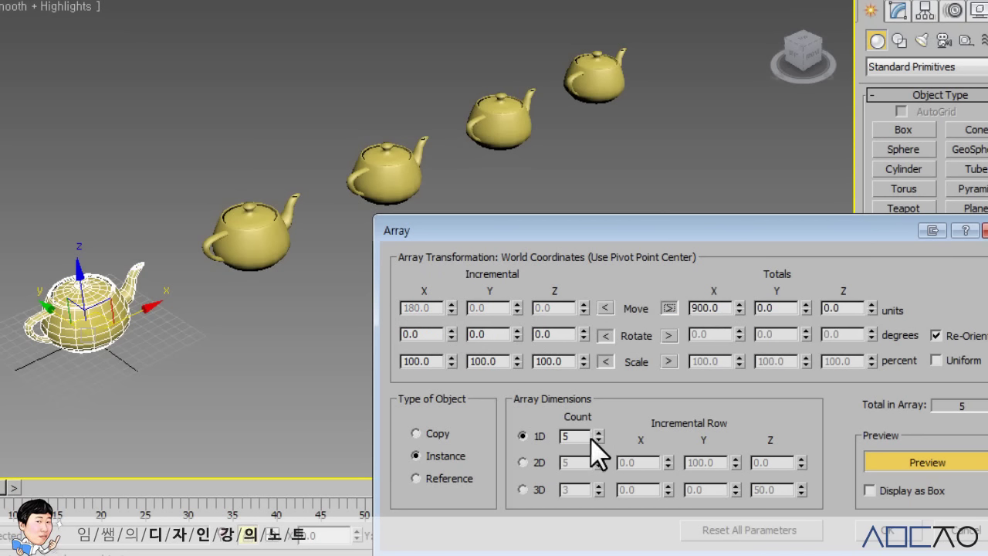
# Switch Rotate and Scale to totals and create the five-teapot array
pyautogui.click(670, 336)
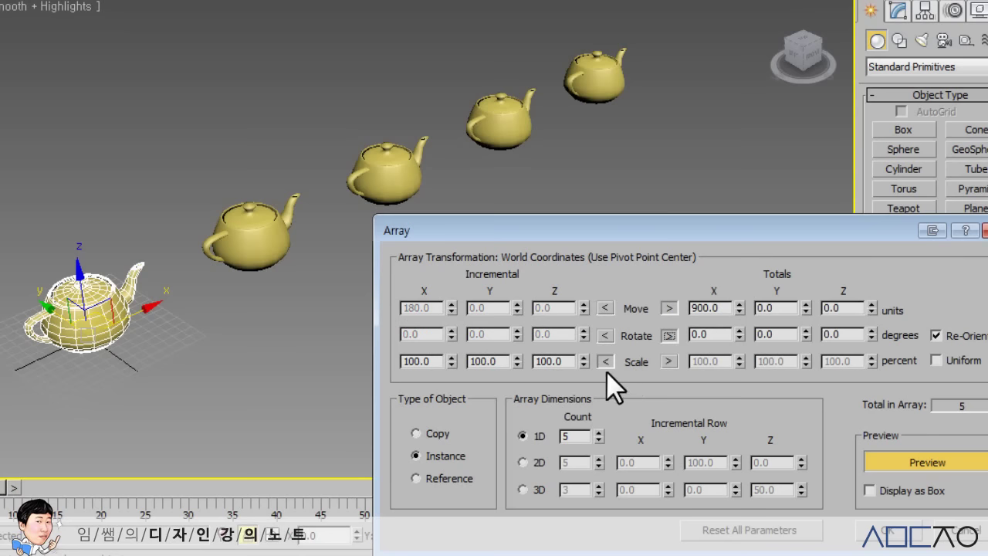
pyautogui.click(668, 362)
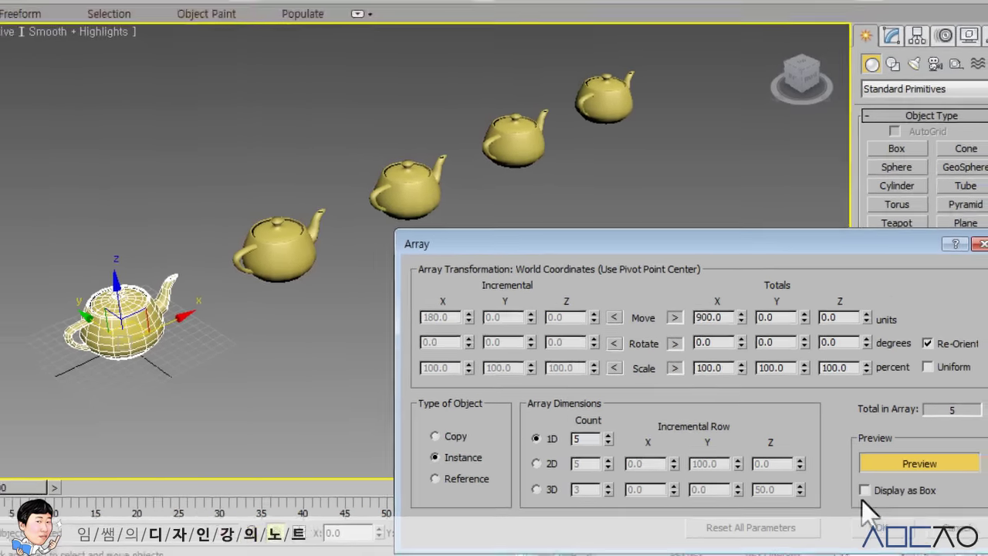
pyautogui.click(888, 532)
pyautogui.moveTo(633, 357); pyautogui.dragTo(638, 366, button='middle')
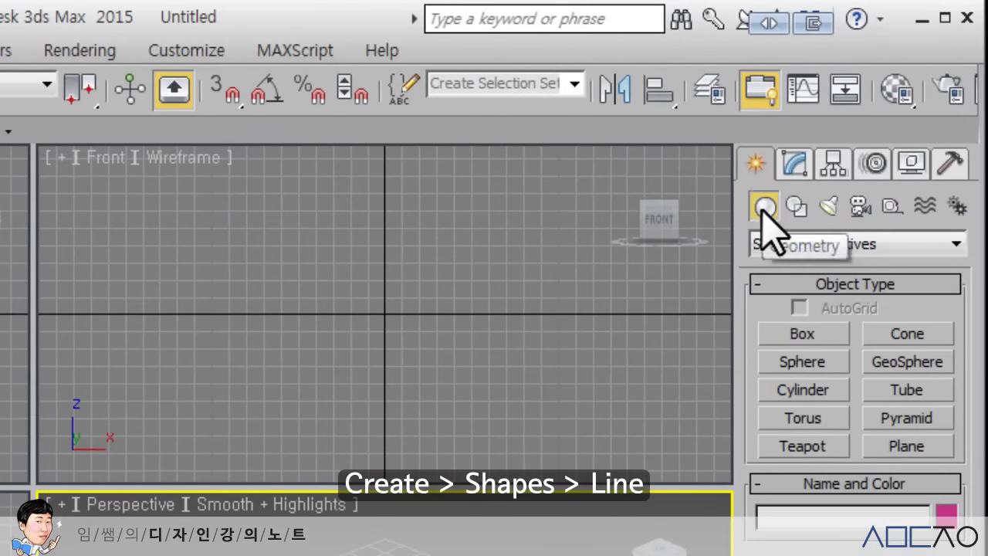
# Start the Line shape tool with both Initial Type and Drag Type set to Smooth
pyautogui.click(795, 207)
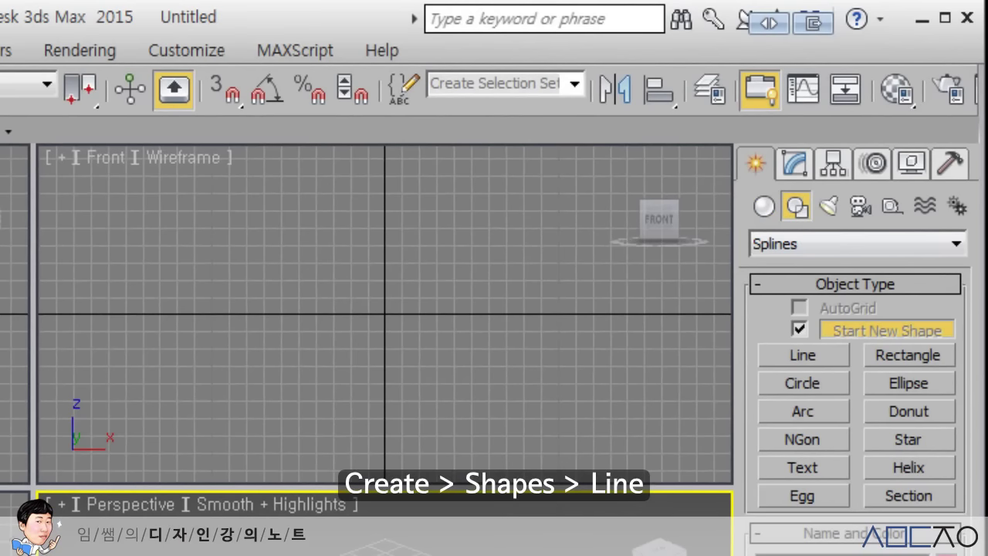
pyautogui.click(807, 355)
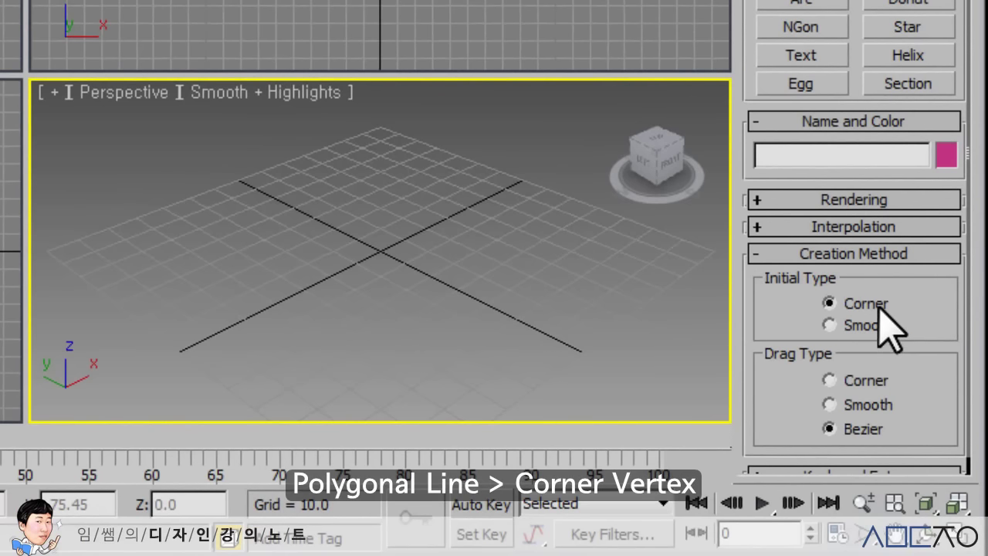
pyautogui.click(861, 380)
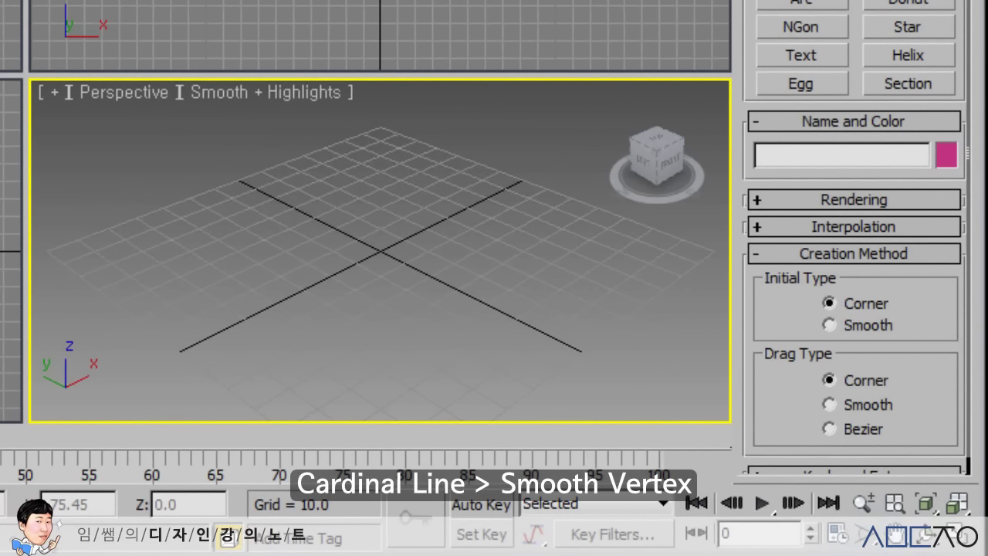
pyautogui.click(866, 325)
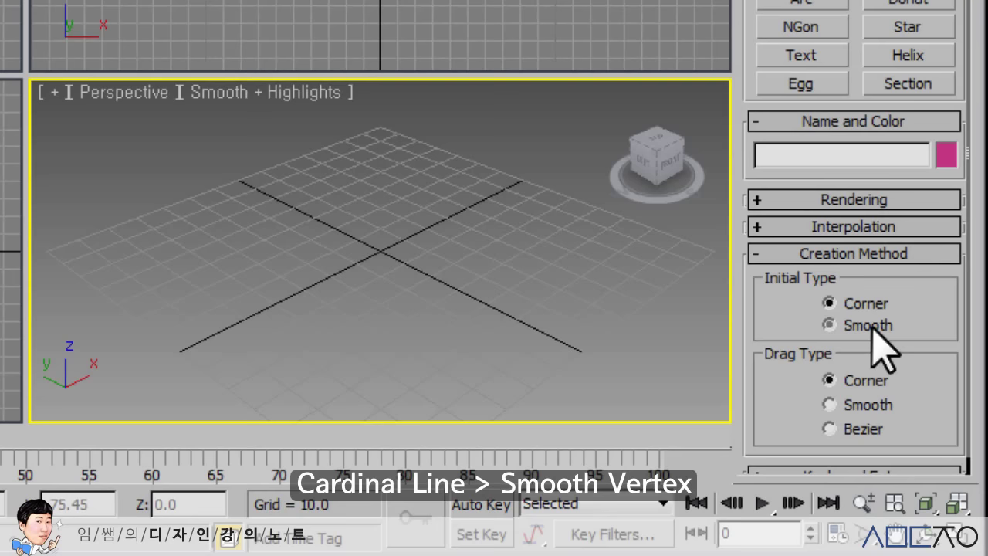
pyautogui.click(863, 406)
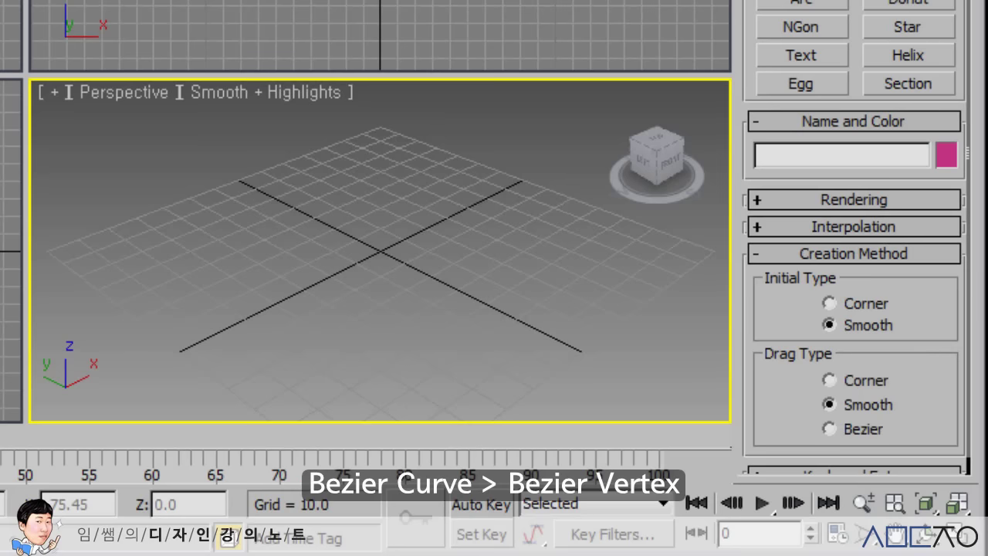
pyautogui.click(845, 427)
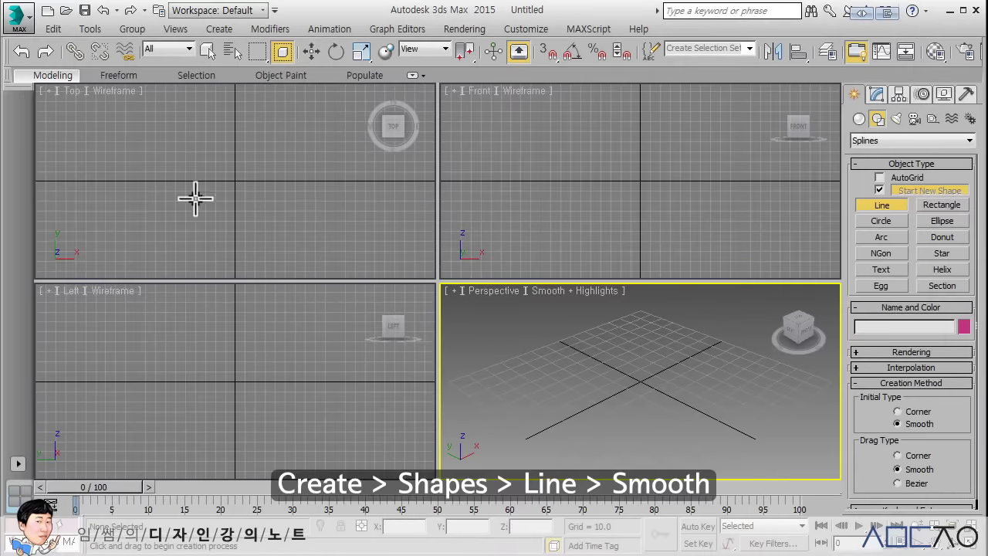
# Draw a five-point smooth curve, Line001, in the Top viewport
pyautogui.click(167, 109)
pyautogui.click(127, 158)
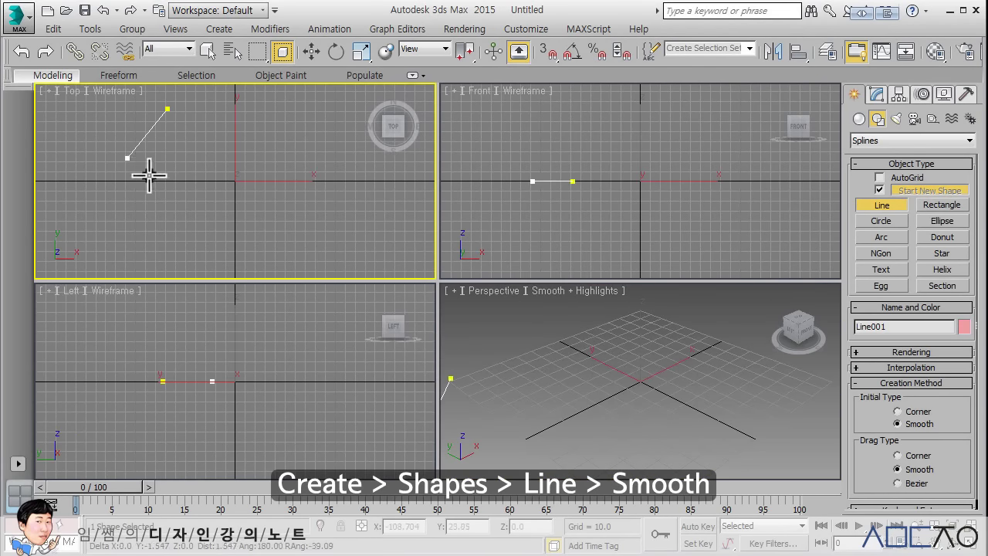
pyautogui.click(211, 181)
pyautogui.click(290, 210)
pyautogui.click(332, 262)
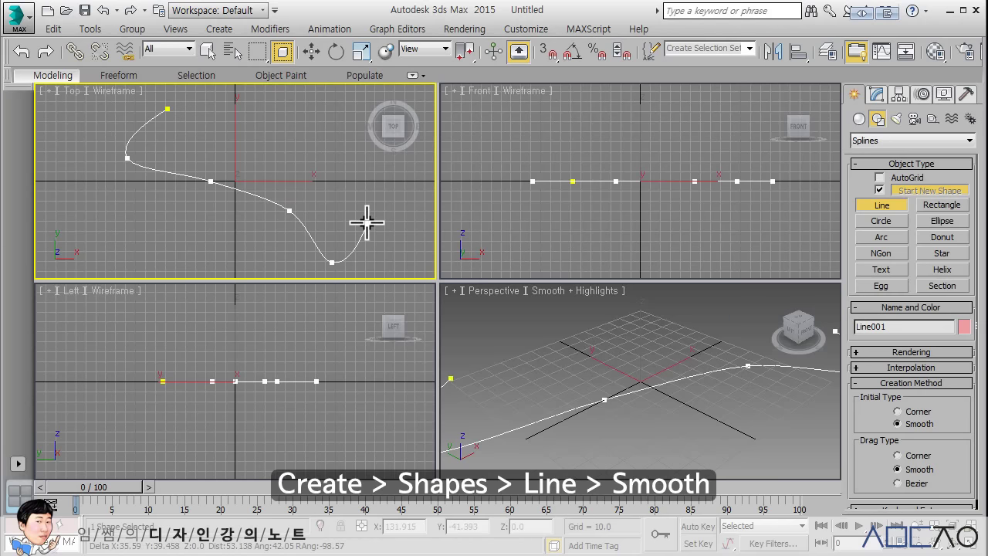
pyautogui.rightClick(367, 223)
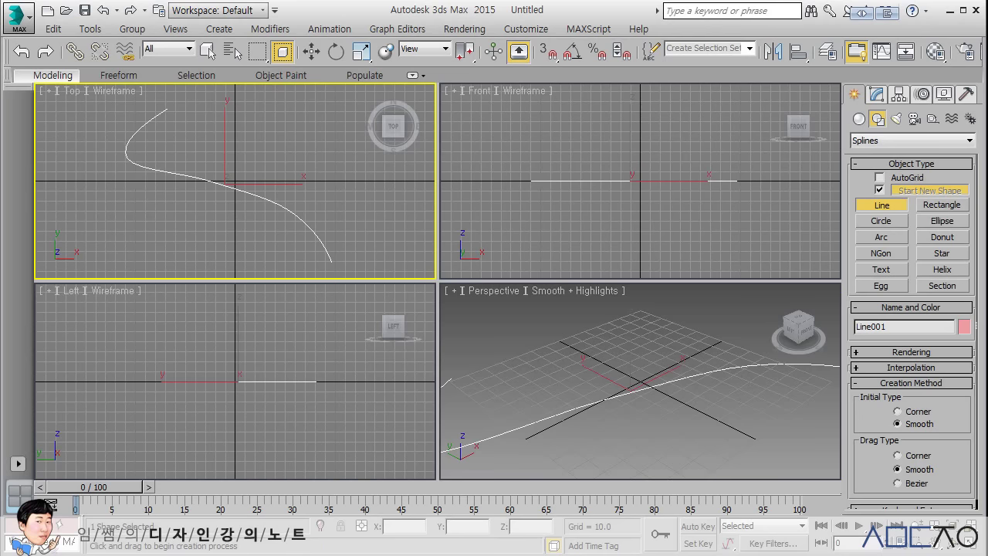
# Add a small teapot of radius 17.946 beside the curve
pyautogui.click(859, 119)
pyautogui.click(881, 257)
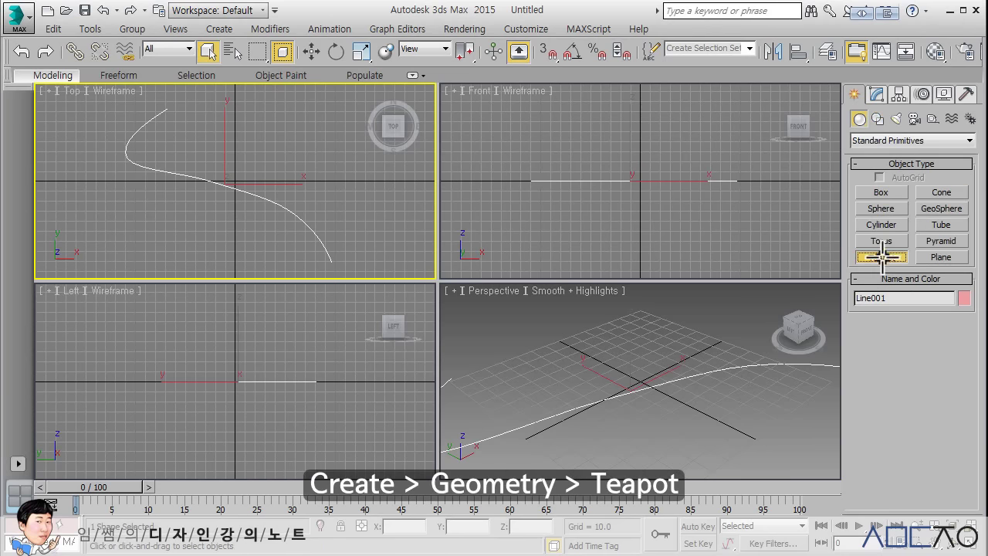
pyautogui.moveTo(248, 249); pyautogui.dragTo(247, 241)
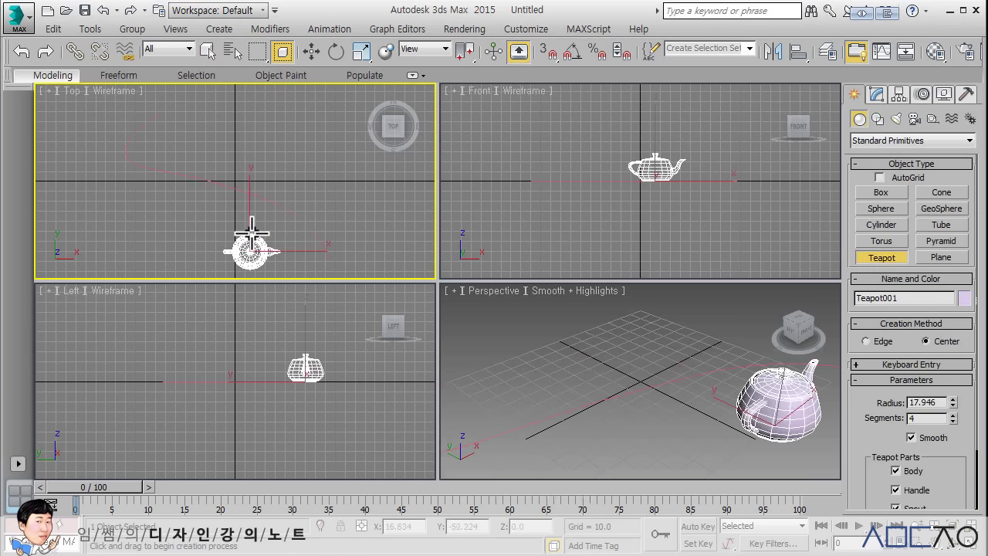
pyautogui.moveTo(503, 342); pyautogui.dragTo(453, 337, button='middle')
pyautogui.scroll(-2, 538, 352)
pyautogui.moveTo(538, 351); pyautogui.dragTo(563, 360, button='middle')
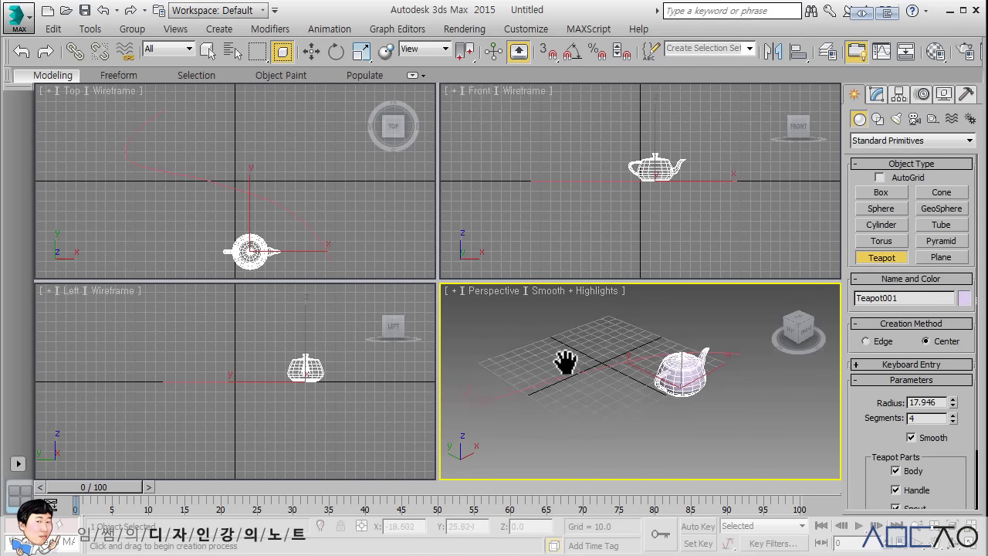
# Zoom extents in all viewports and orbit the Perspective view around the teapot and curve
pyautogui.press('g')
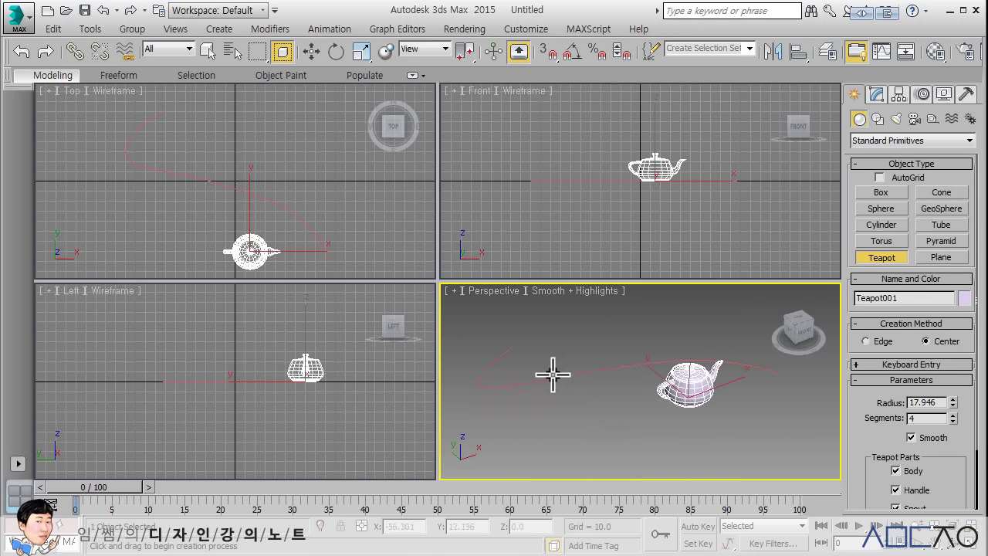
pyautogui.hotkey('ctrl', 'shift', 'z')
pyautogui.keyDown('alt'); pyautogui.moveTo(551, 375); pyautogui.dragTo(538, 379, button='middle'); pyautogui.keyUp('alt')
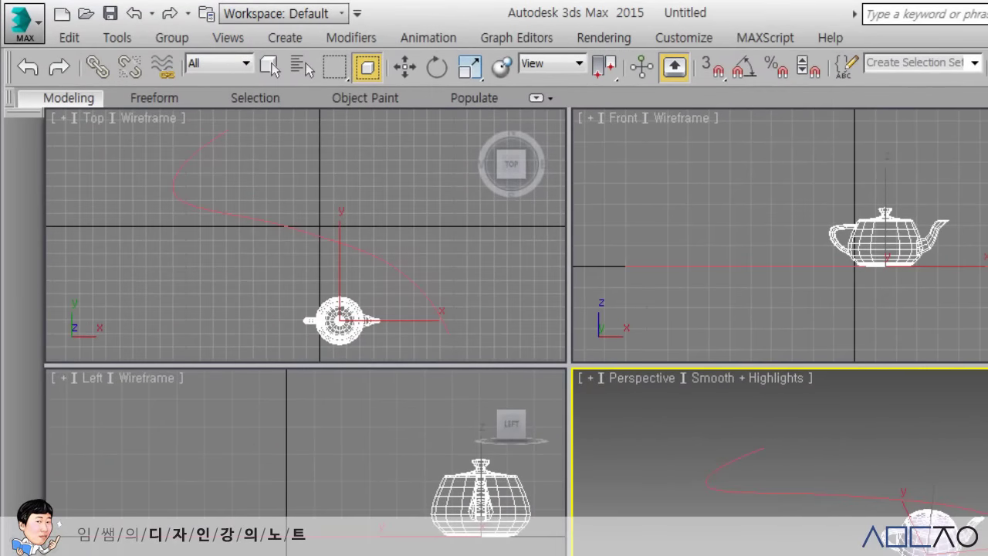
# Bring up the Spacing Tool from Tools > Align and move its dialog to the upper right
pyautogui.click(120, 40)
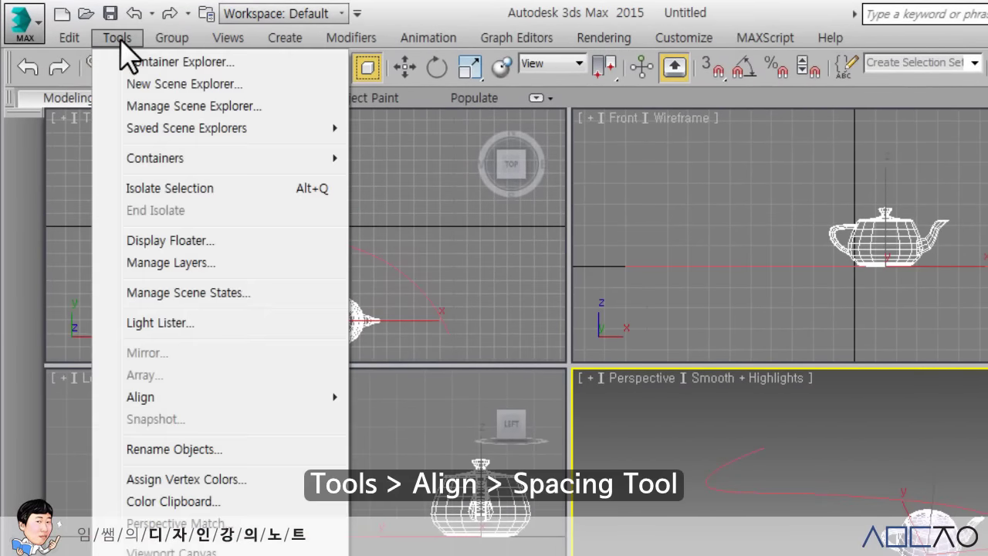
pyautogui.moveTo(141, 397)
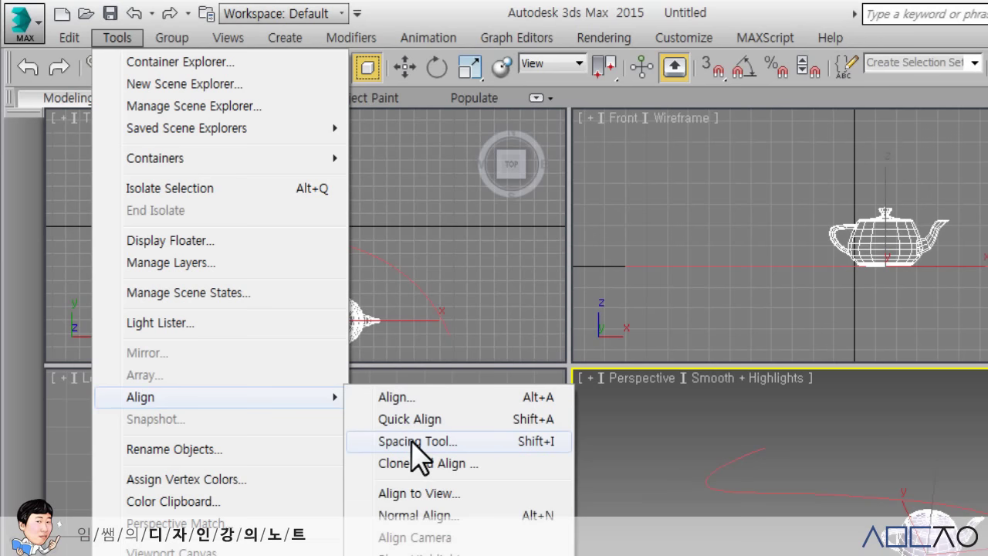
pyautogui.click(412, 443)
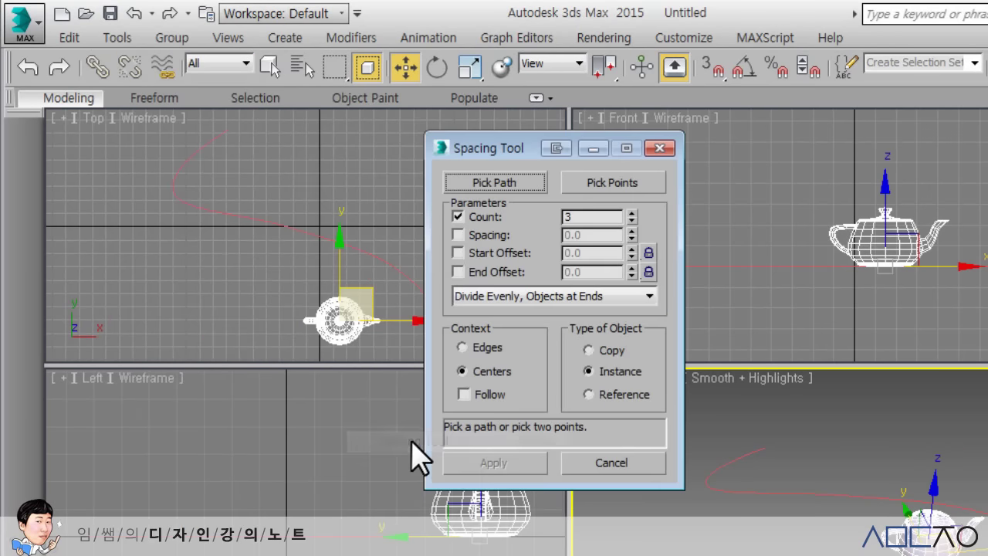
pyautogui.moveTo(495, 150); pyautogui.dragTo(532, 147)
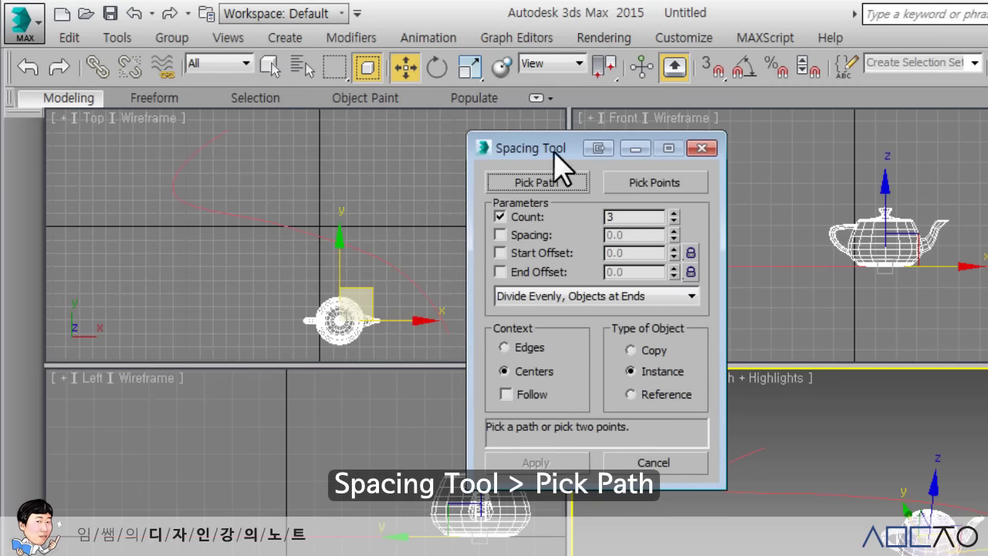
pyautogui.moveTo(560, 156)
pyautogui.mouseDown()
pyautogui.moveTo(729, 93)
pyautogui.moveTo(745, 31)
pyautogui.mouseUp()
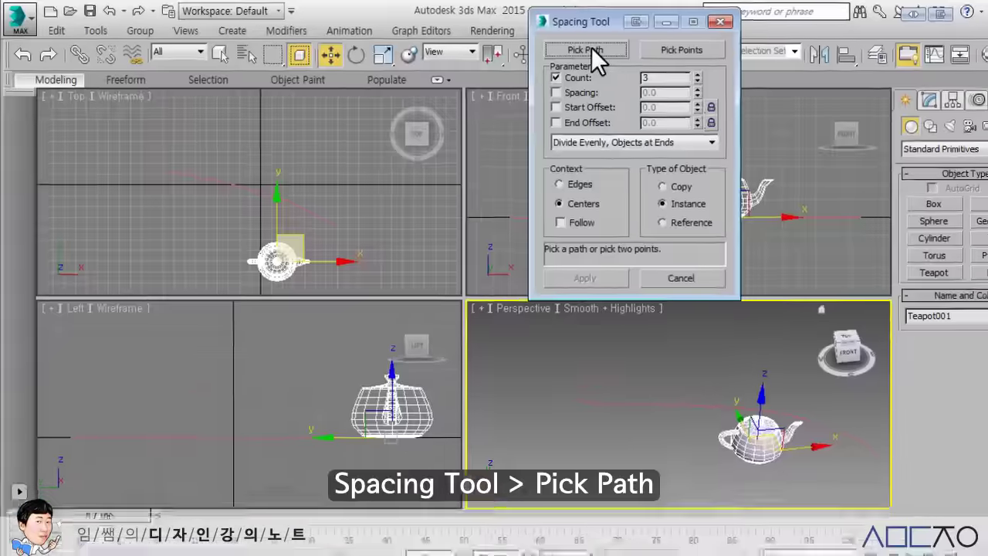
# Pick the curve Line001 as the Spacing Tool path for the teapot
pyautogui.click(560, 47)
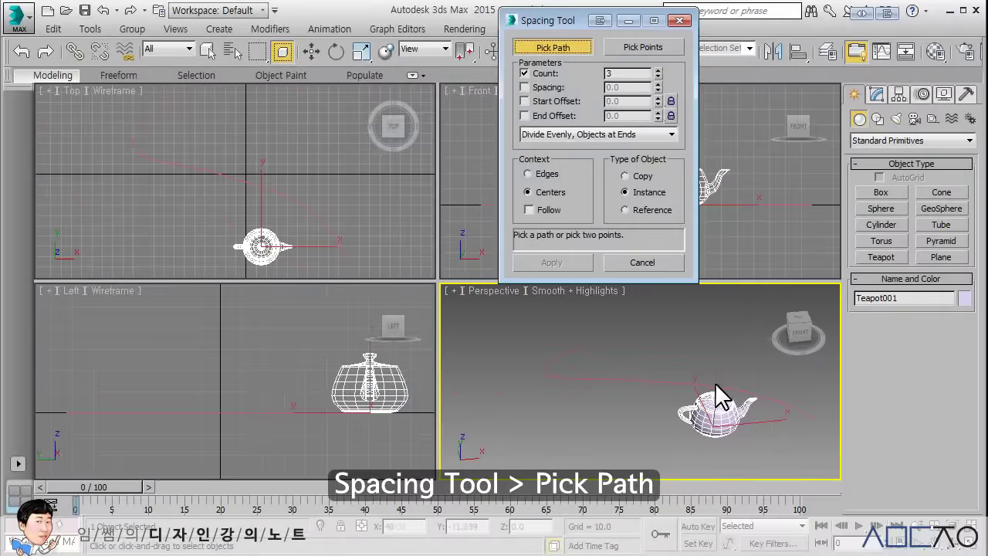
pyautogui.click(753, 396)
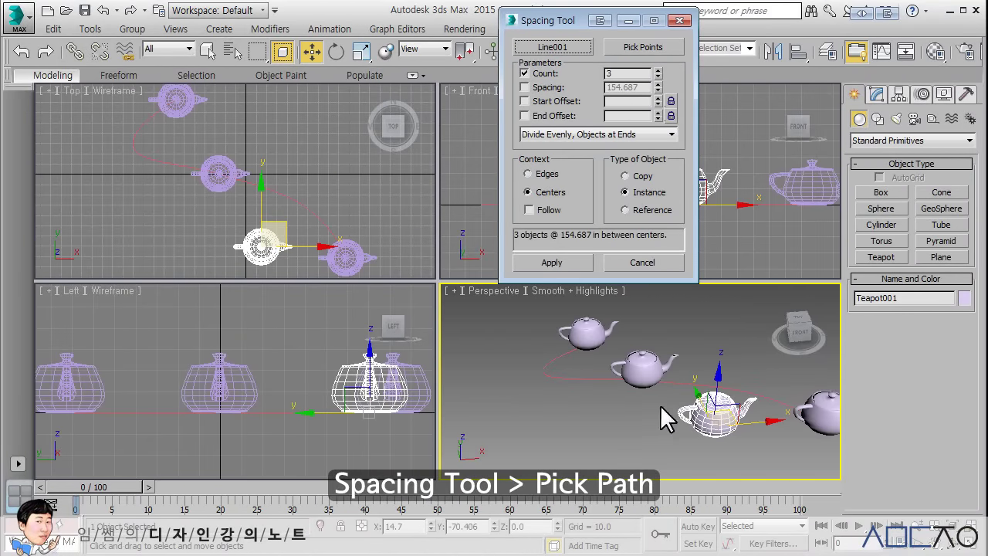
pyautogui.moveTo(662, 417); pyautogui.dragTo(624, 404, button='middle')
pyautogui.click(631, 385)
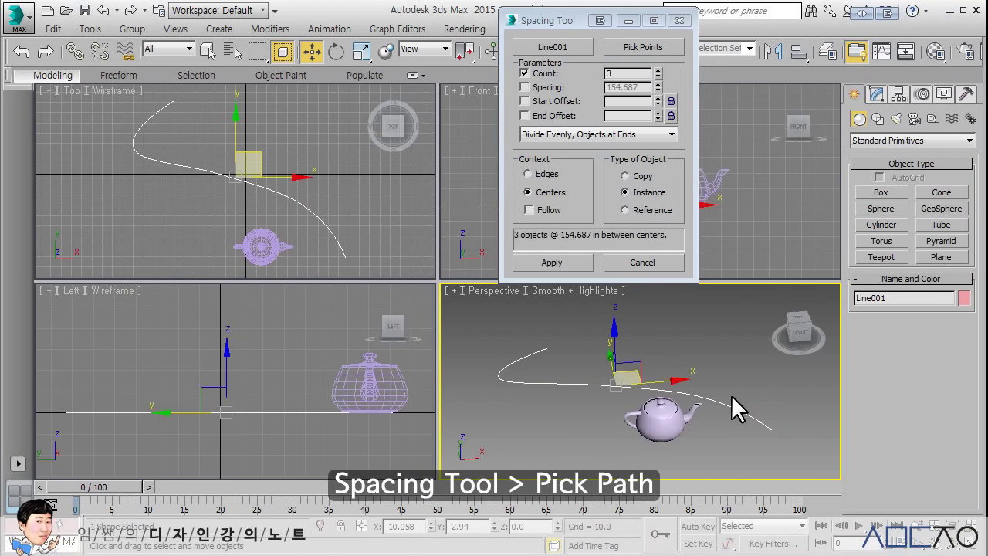
pyautogui.click(658, 417)
pyautogui.click(556, 51)
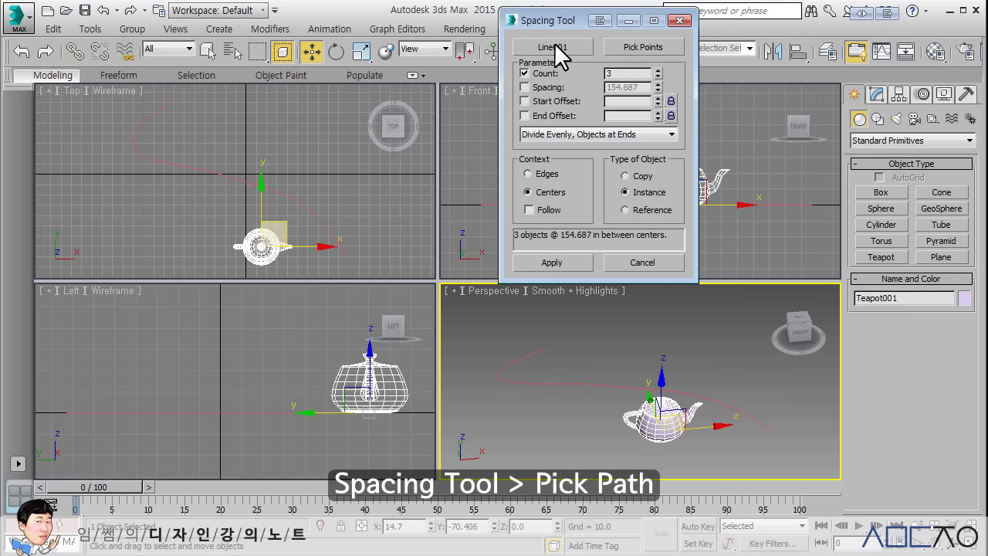
pyautogui.click(637, 386)
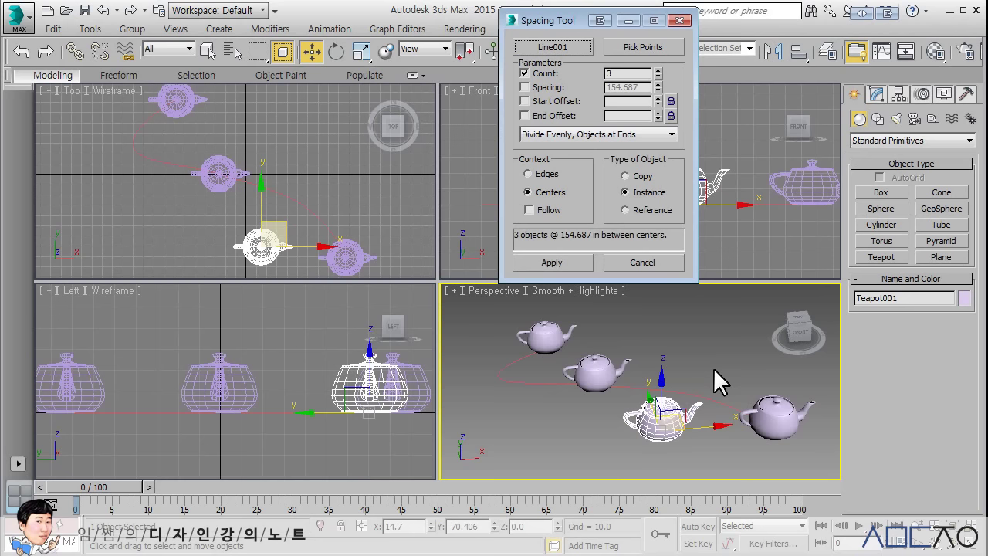
# Set the teapot count to 6 along the path and switch spacing to Free Center
pyautogui.click(658, 70)
pyautogui.click(658, 70)
pyautogui.click(658, 69)
pyautogui.click(659, 69)
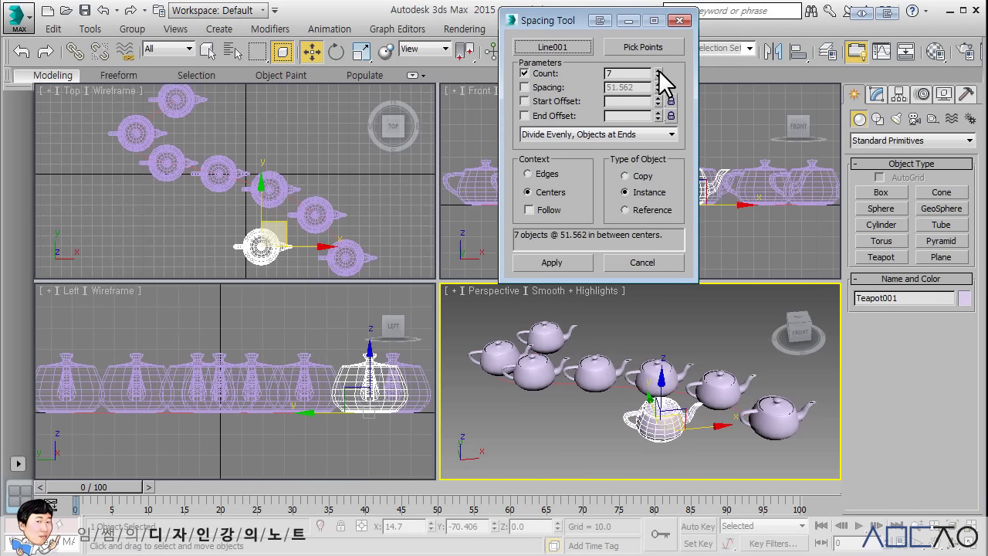
pyautogui.click(659, 70)
pyautogui.click(658, 78)
pyautogui.click(658, 78)
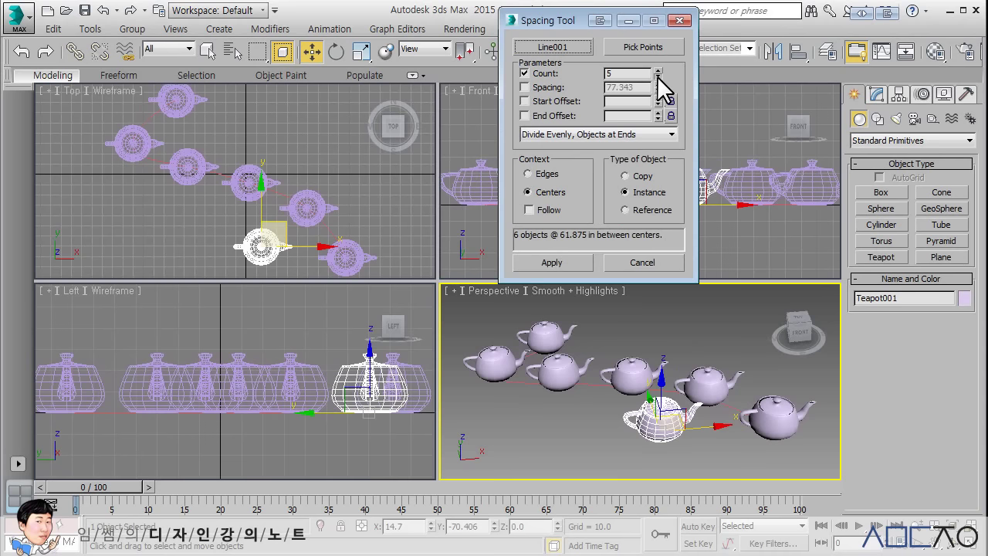
pyautogui.click(658, 78)
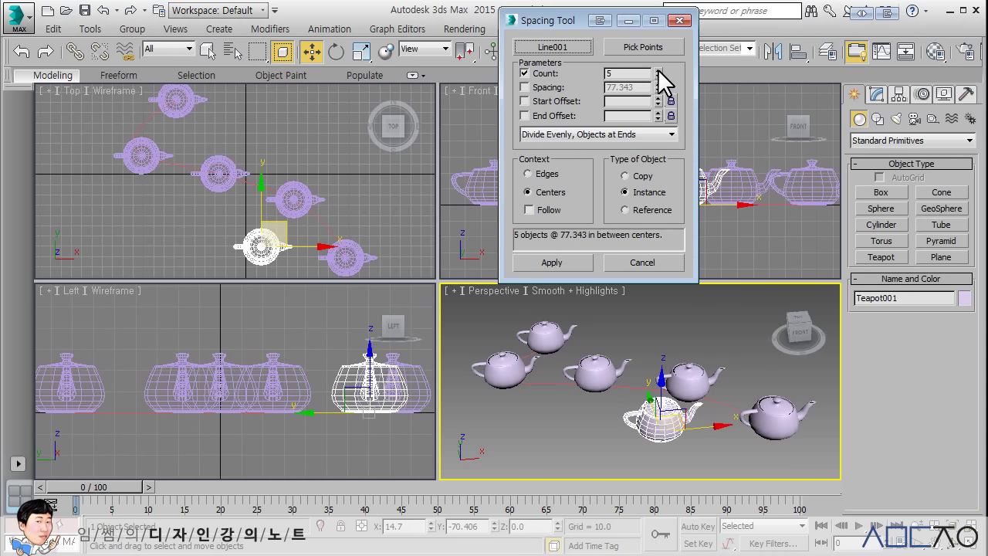
pyautogui.click(658, 69)
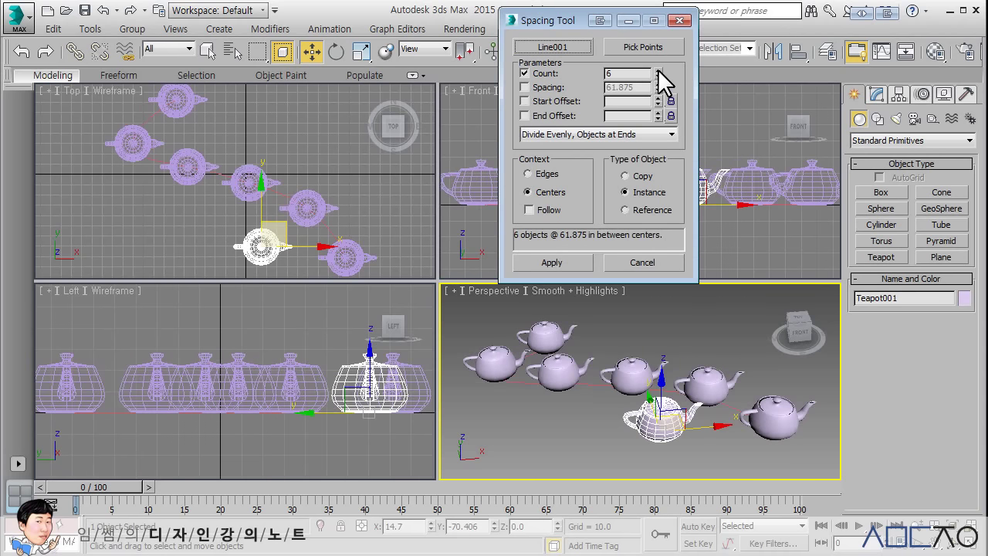
pyautogui.click(552, 86)
# Try wider teapot spacing and a start offset of about 20.92
pyautogui.moveTo(661, 85); pyautogui.dragTo(539, 237)
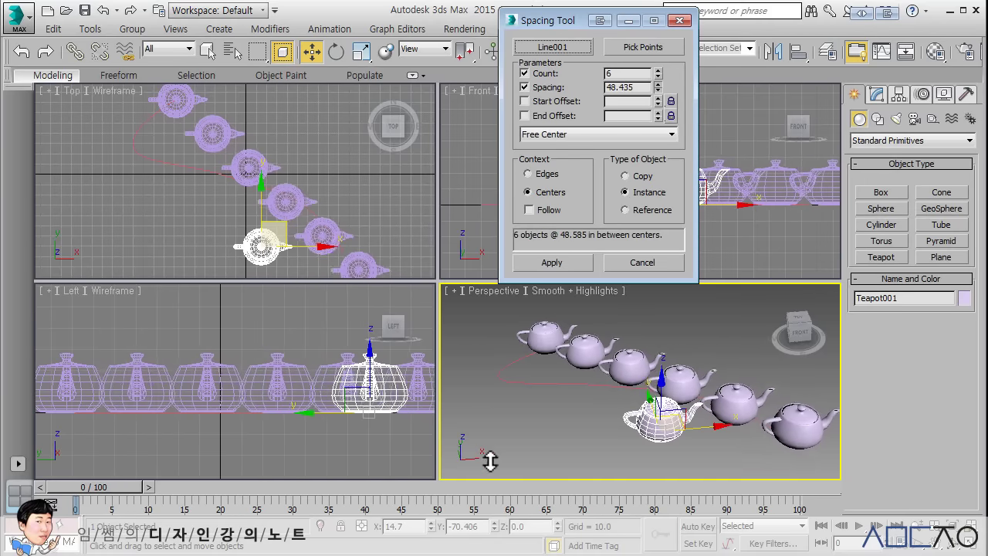
pyautogui.moveTo(539, 238); pyautogui.dragTo(508, 166)
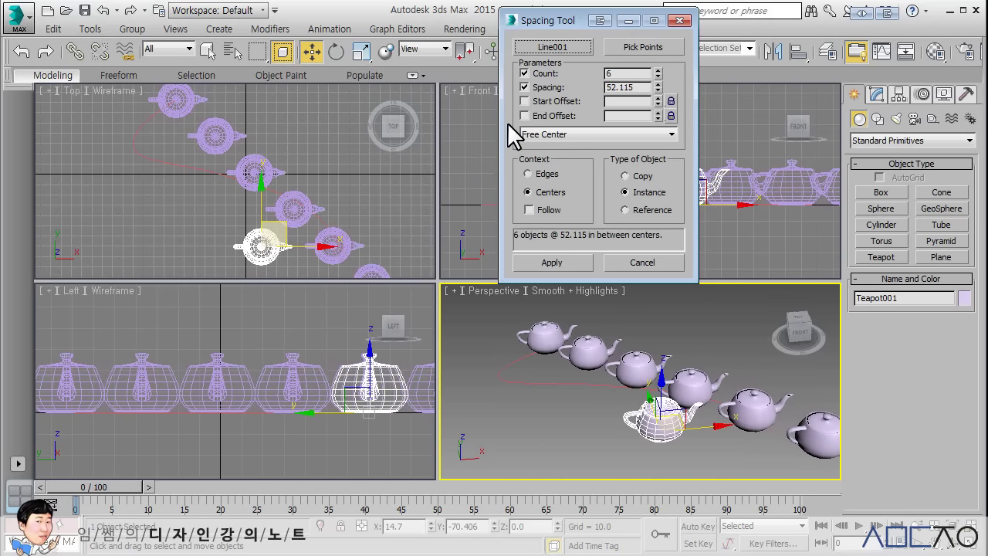
pyautogui.click(536, 86)
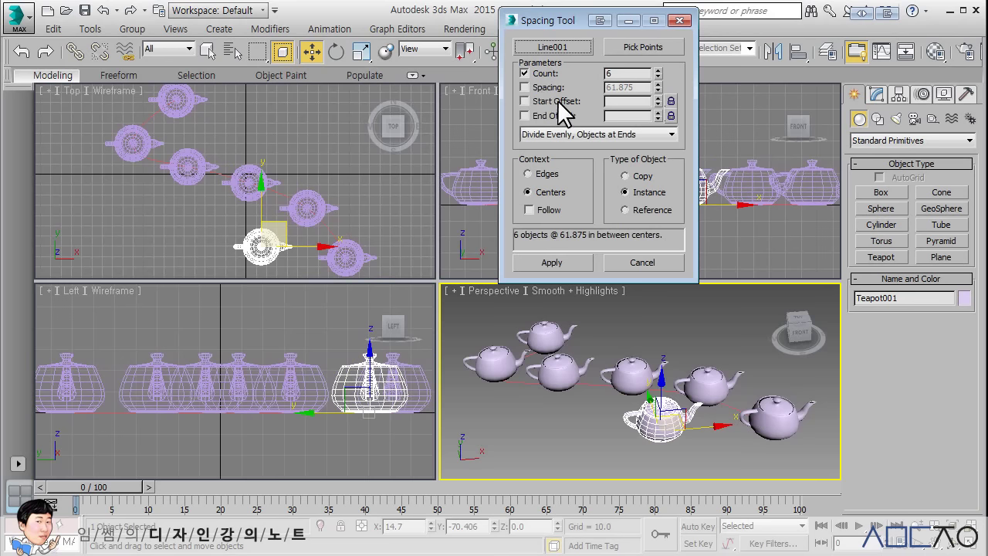
pyautogui.click(558, 99)
pyautogui.moveTo(658, 101)
pyautogui.mouseDown()
pyautogui.moveTo(657, 77)
pyautogui.moveTo(675, 73)
pyautogui.moveTo(658, 74)
pyautogui.mouseUp()
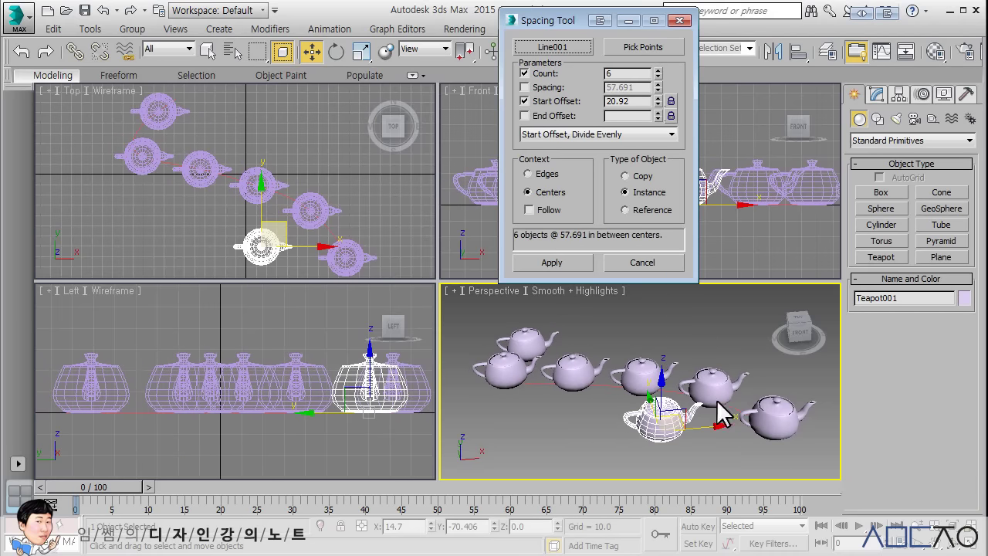
pyautogui.moveTo(658, 101); pyautogui.dragTo(658, 77)
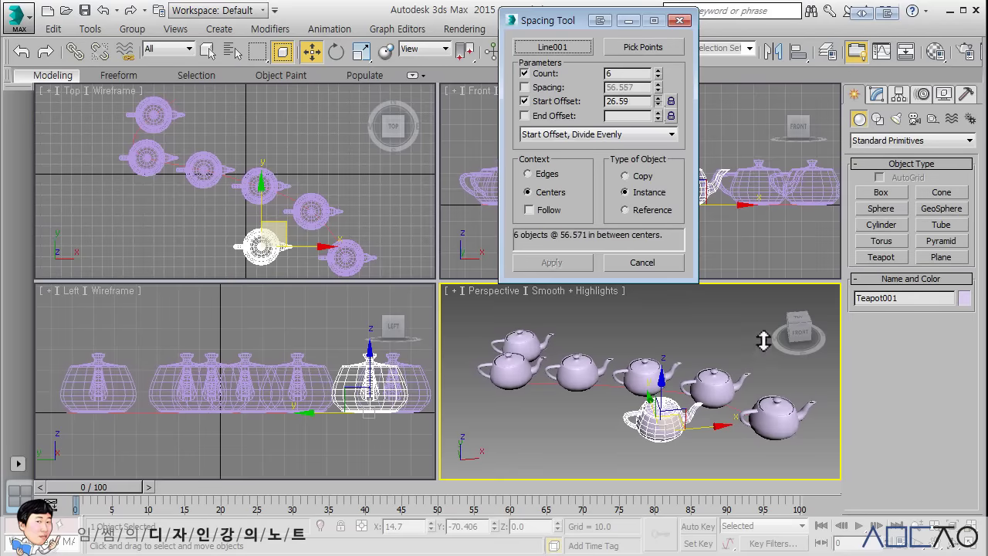
# Lower the count to 4, test end offsets up to 29.98, then return to Divide Evenly, Objects at Ends
pyautogui.click(657, 74)
pyautogui.click(657, 75)
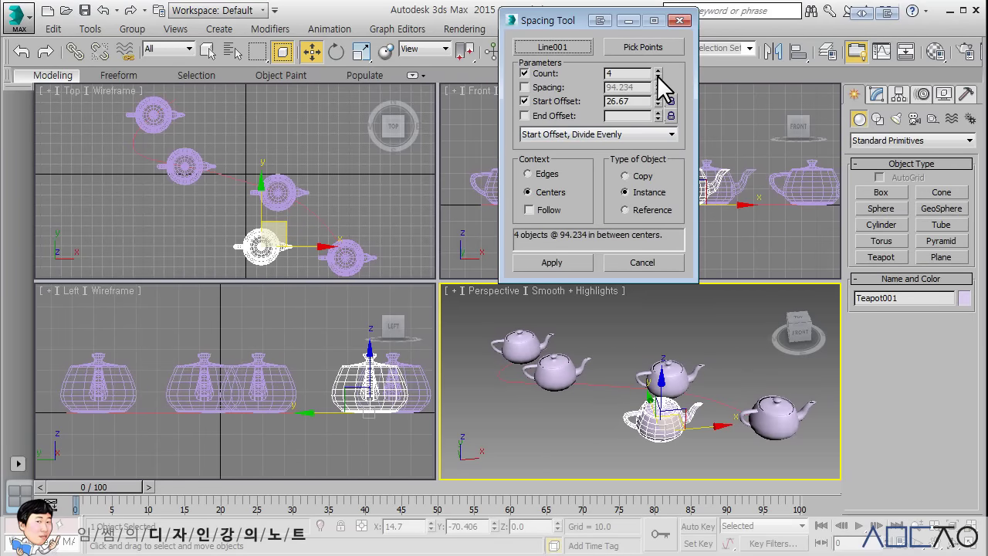
pyautogui.click(565, 115)
pyautogui.moveTo(661, 116)
pyautogui.mouseDown()
pyautogui.moveTo(663, 330)
pyautogui.moveTo(666, 127)
pyautogui.moveTo(685, 316)
pyautogui.mouseUp()
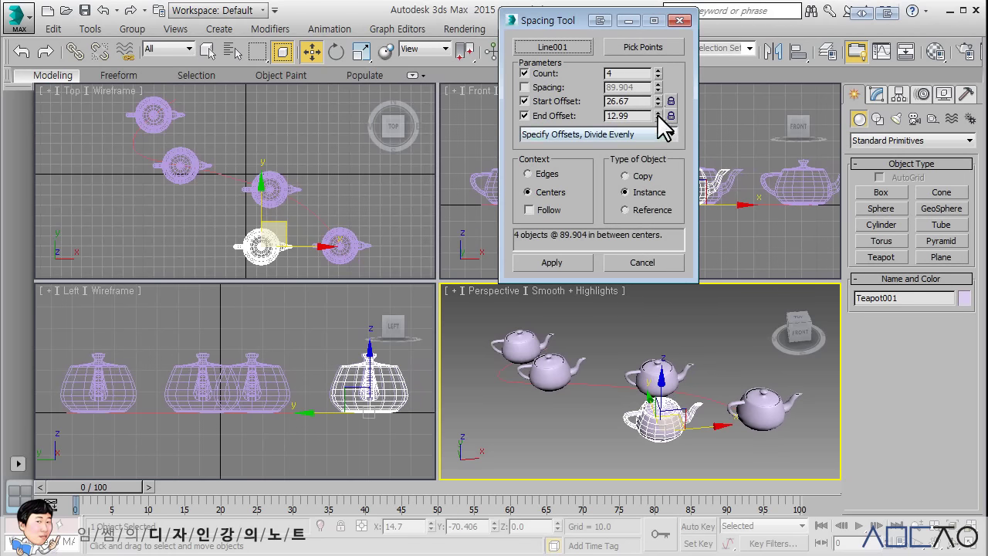
pyautogui.moveTo(662, 128); pyautogui.dragTo(717, 37)
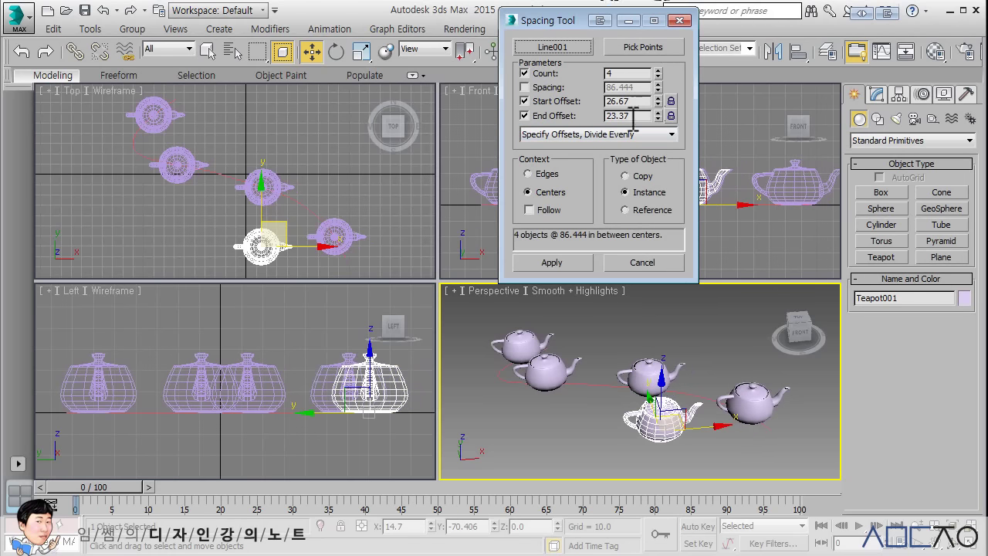
pyautogui.moveTo(658, 115); pyautogui.dragTo(664, 291)
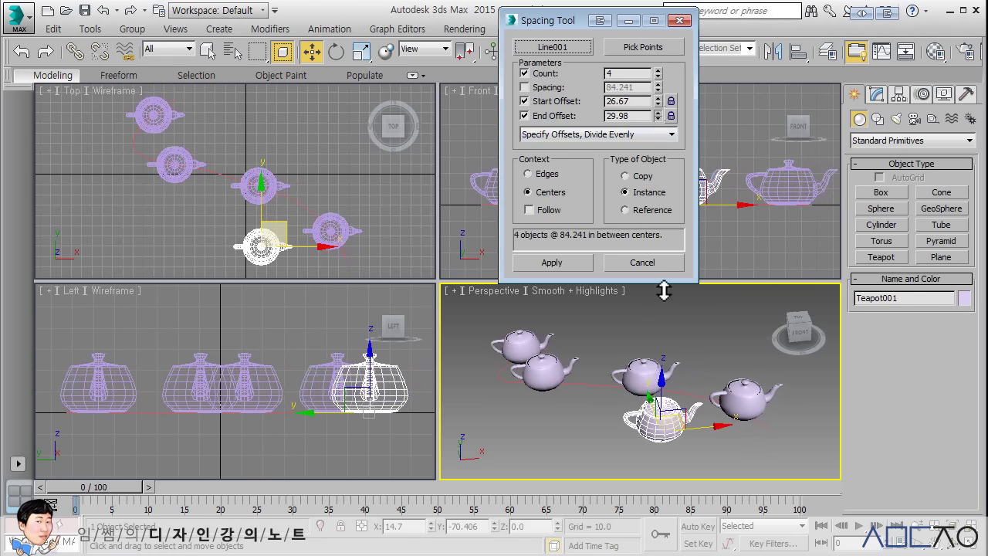
pyautogui.press('Down')
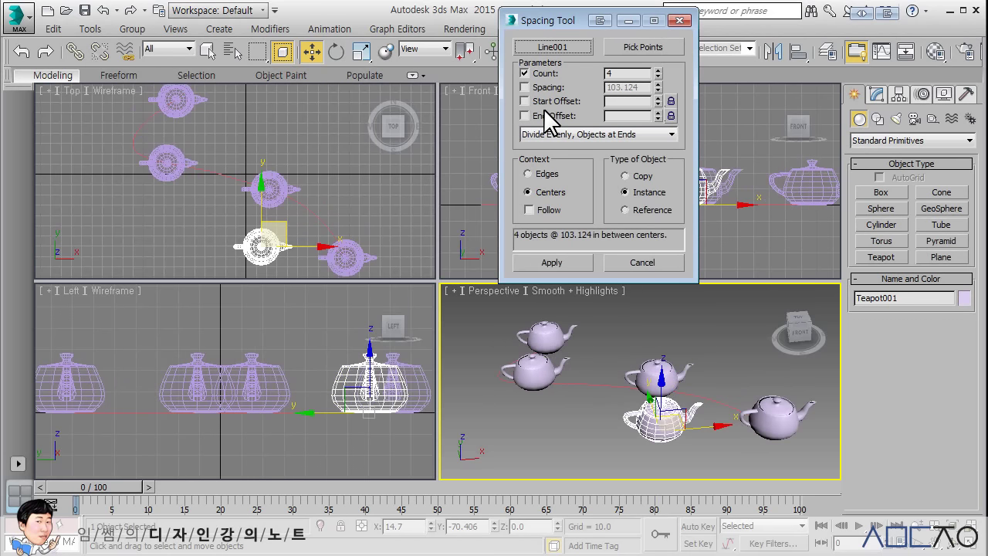
pyautogui.click(658, 70)
# Create a sphere in the Top viewport
pyautogui.click(658, 69)
pyautogui.click(658, 70)
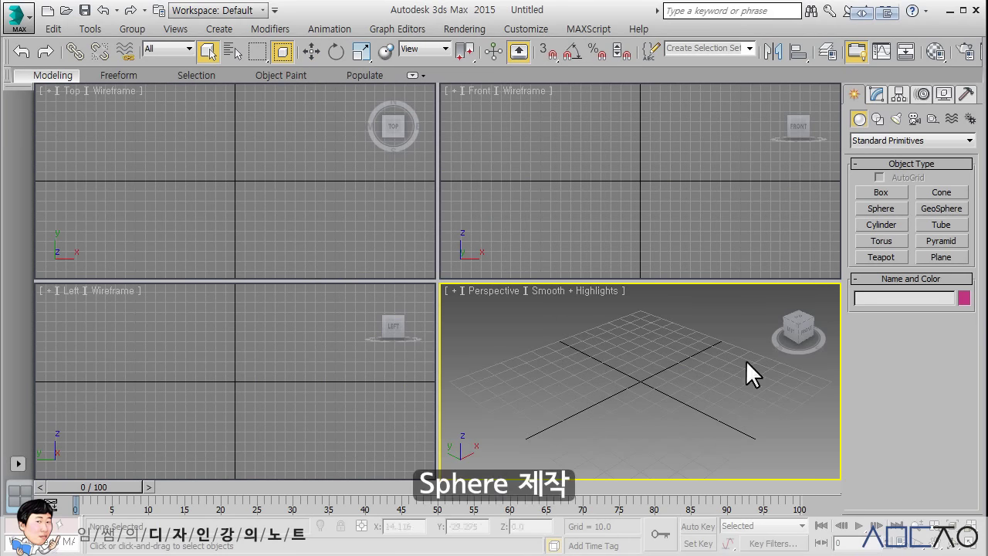
pyautogui.click(871, 210)
pyautogui.moveTo(244, 187); pyautogui.dragTo(263, 154)
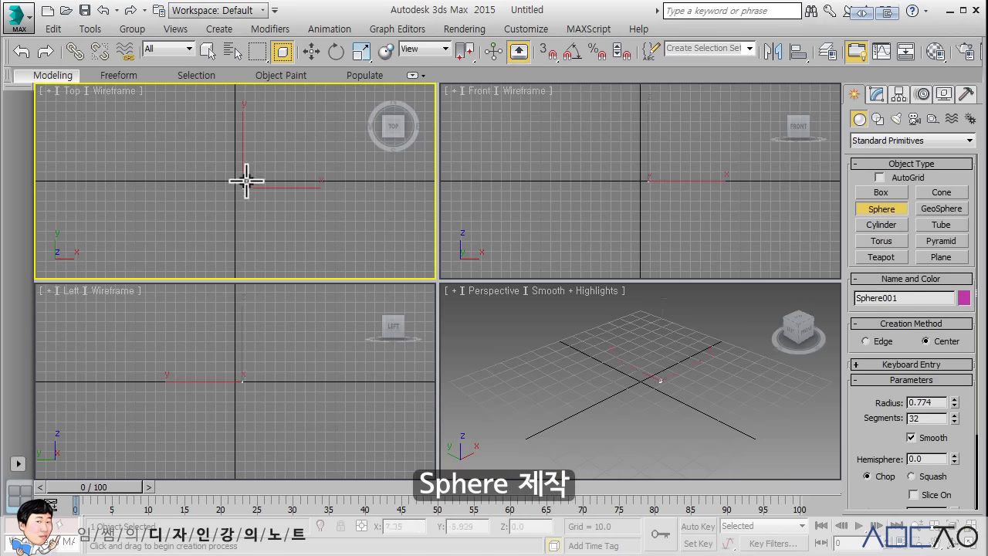
# Move the sphere to X 0, Y 0, Z 0 using the coordinate fields
pyautogui.click(311, 51)
pyautogui.doubleClick(415, 526)
pyautogui.write('0')
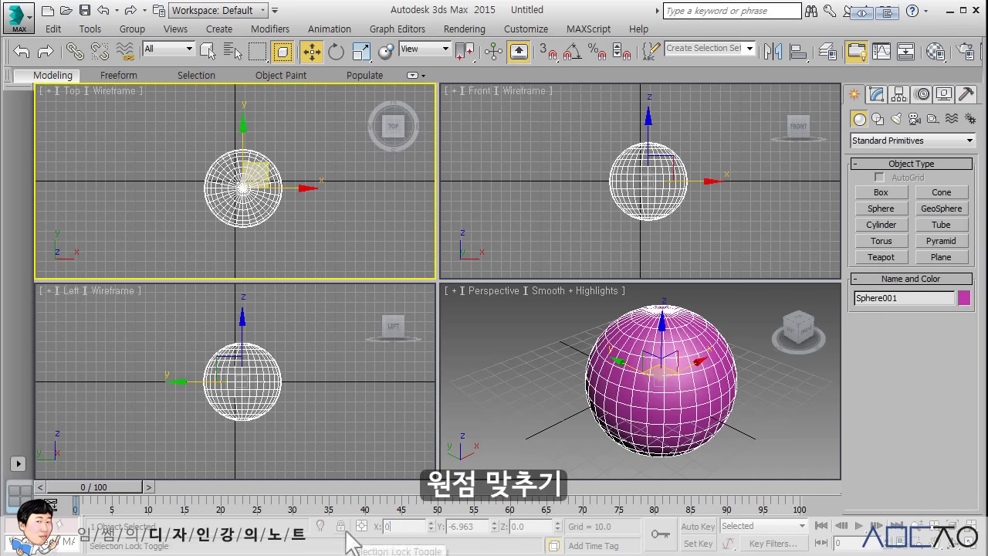
pyautogui.press('Tab')
pyautogui.write('0')
pyautogui.press('Tab')
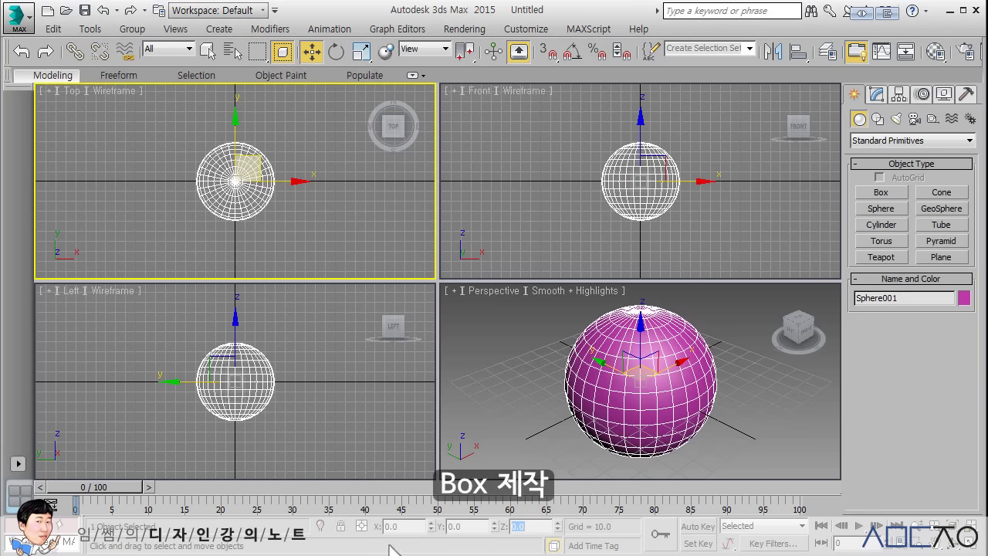
# Create Box001 in the Top viewport and zero its X, Y and Z position
pyautogui.click(873, 194)
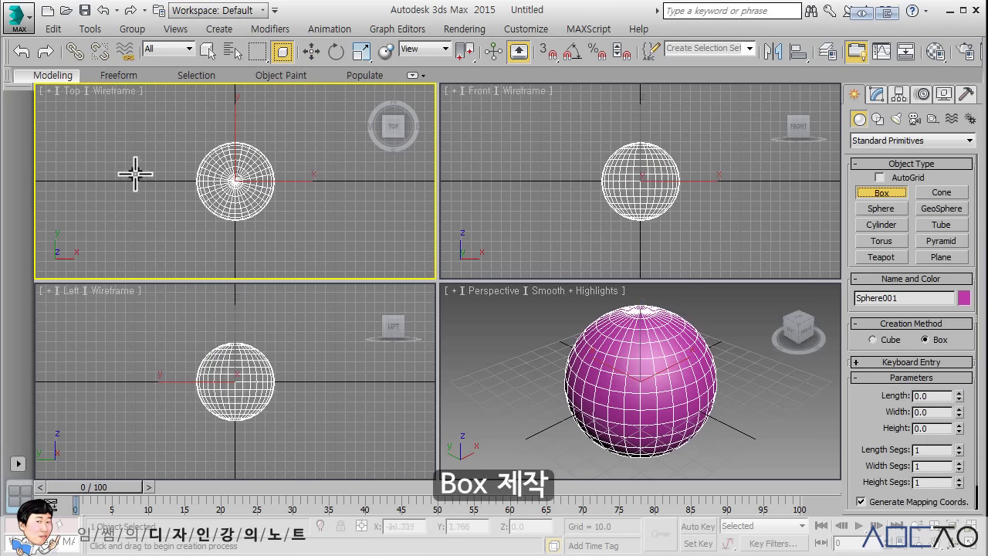
pyautogui.moveTo(134, 173)
pyautogui.mouseDown()
pyautogui.moveTo(191, 223)
pyautogui.moveTo(213, 211)
pyautogui.mouseUp()
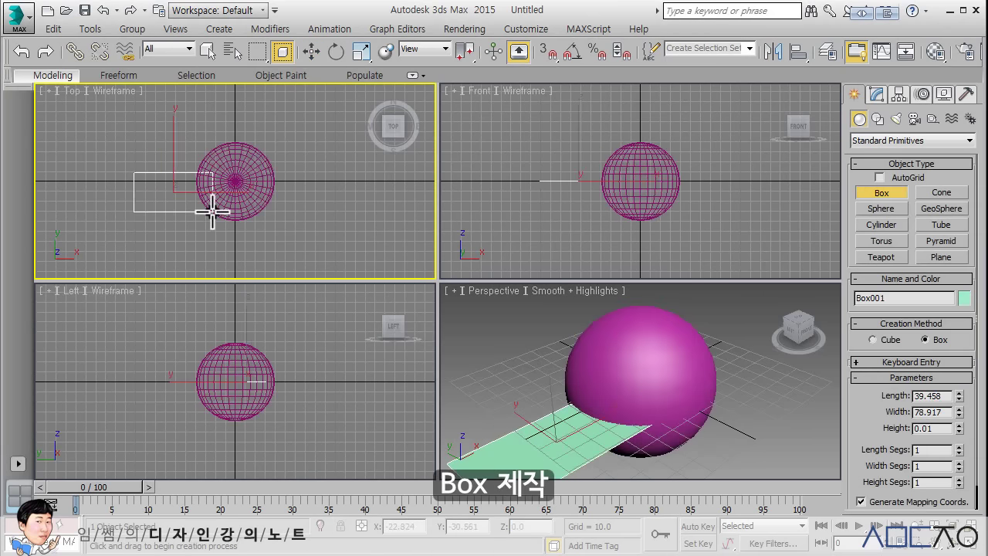
pyautogui.click(205, 166)
pyautogui.click(306, 57)
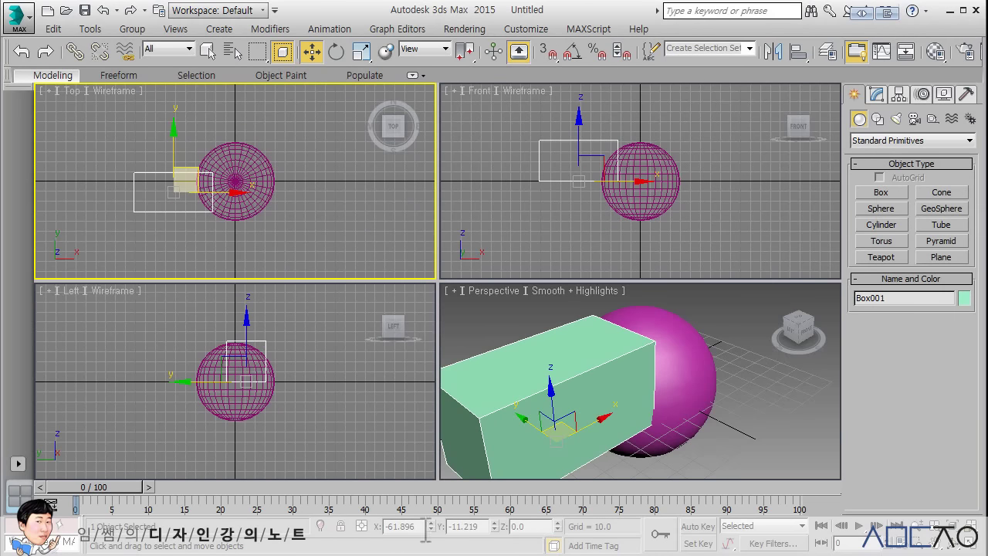
pyautogui.doubleClick(401, 526)
pyautogui.write('0')
pyautogui.press('Tab')
pyautogui.write('0')
pyautogui.press('Tab')
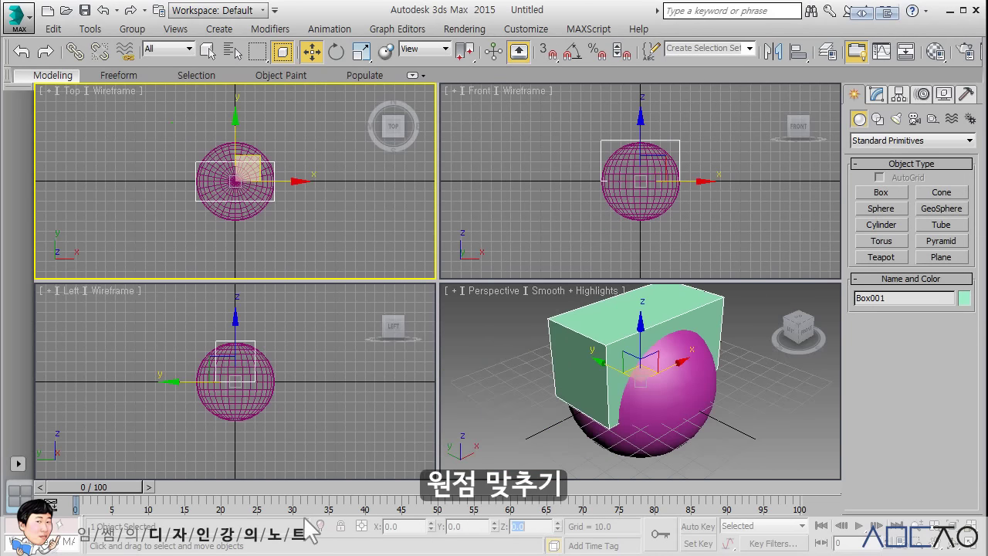
pyautogui.press('Return')
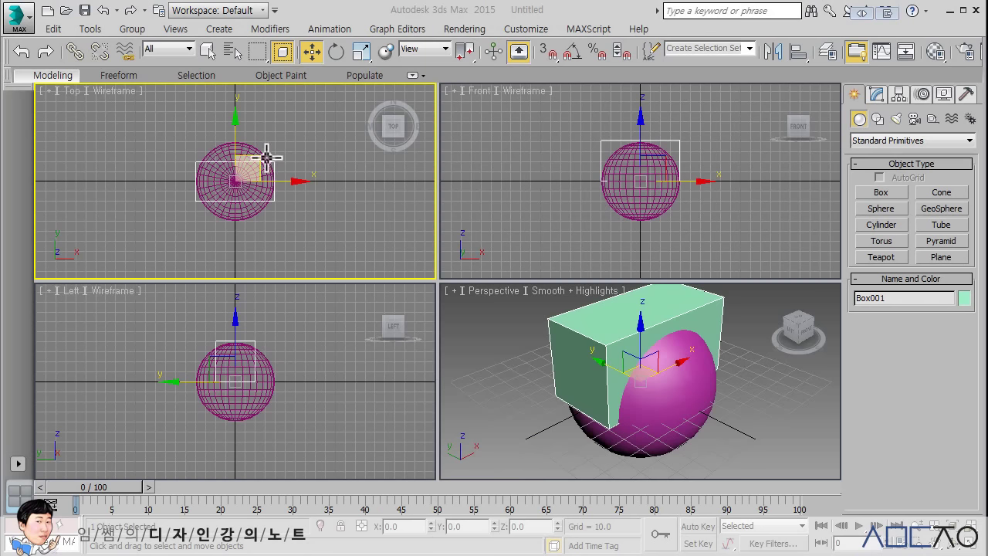
# Move the box left of the sphere and lower it in Front, then show edged faces in Perspective
pyautogui.moveTo(283, 182); pyautogui.dragTo(196, 182)
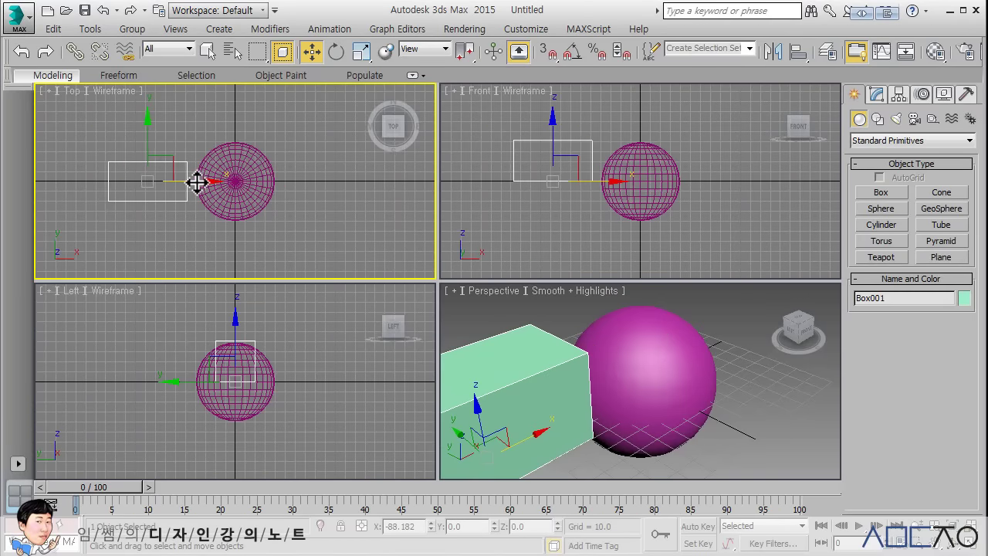
pyautogui.click(568, 142)
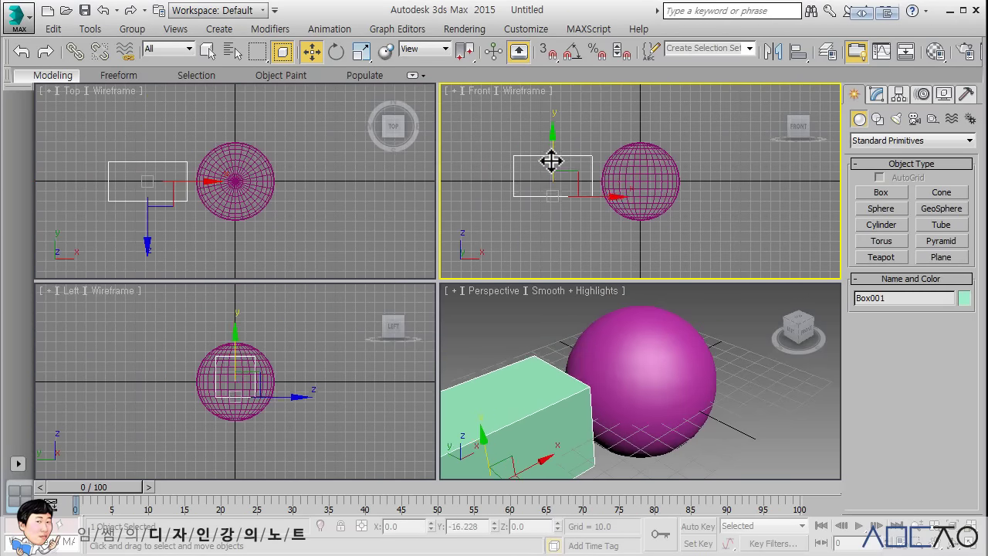
pyautogui.moveTo(554, 142); pyautogui.dragTo(552, 163)
pyautogui.click(514, 326)
pyautogui.hotkey('ctrl', 'shift', 'z')
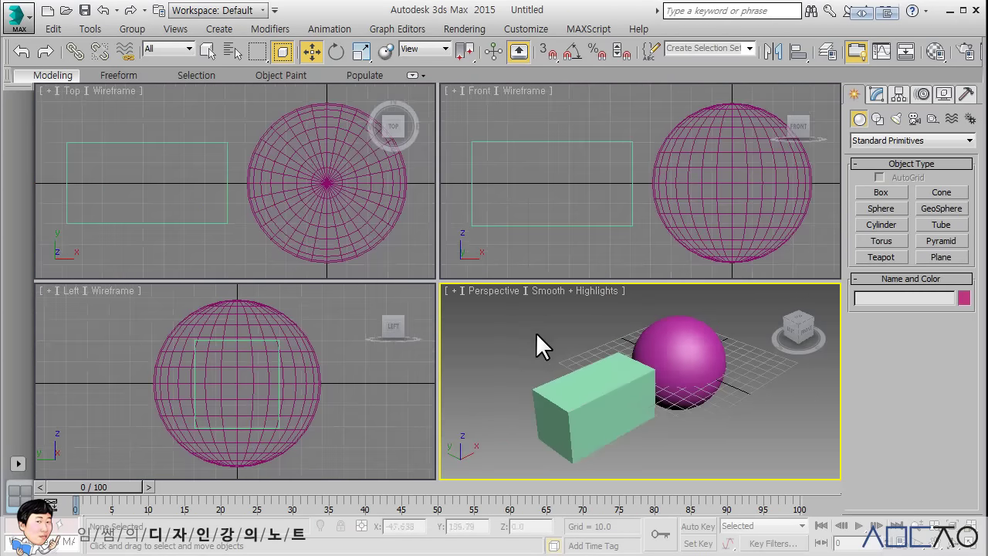
pyautogui.moveTo(536, 332)
pyautogui.mouseDown(button='middle')
pyautogui.moveTo(526, 333)
pyautogui.moveTo(539, 330)
pyautogui.mouseUp(button='middle')
pyautogui.press('F4')
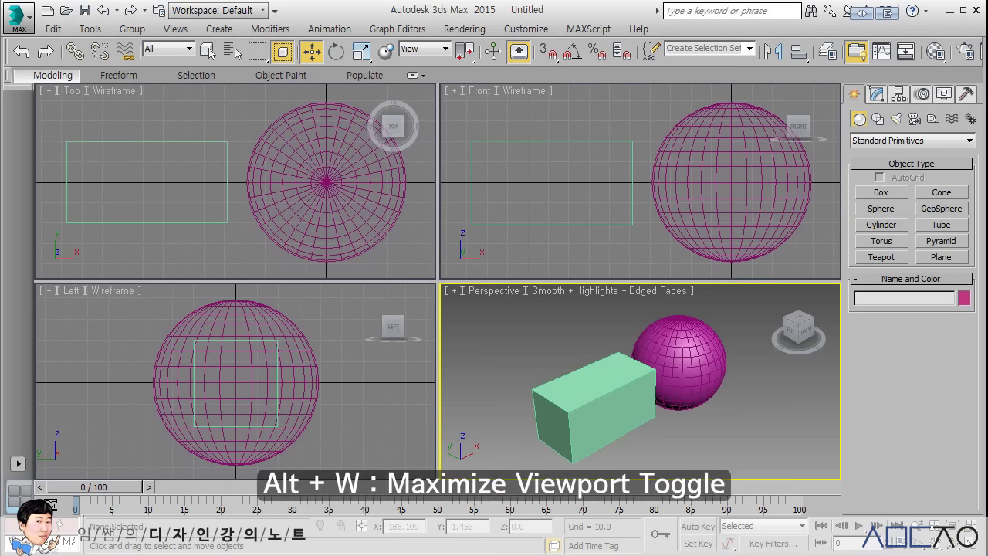
# Maximize the Perspective viewport and frame the box and sphere
pyautogui.hotkey('alt', 'w')
pyautogui.moveTo(454, 414)
pyautogui.mouseDown(button='middle')
pyautogui.moveTo(397, 367)
pyautogui.moveTo(262, 307)
pyautogui.mouseUp(button='middle')
pyautogui.scroll(-2, 396, 367)
pyautogui.scroll(-1, 402, 368)
pyautogui.scroll(-3, 422, 358)
pyautogui.click(183, 280)
pyautogui.click(276, 256)
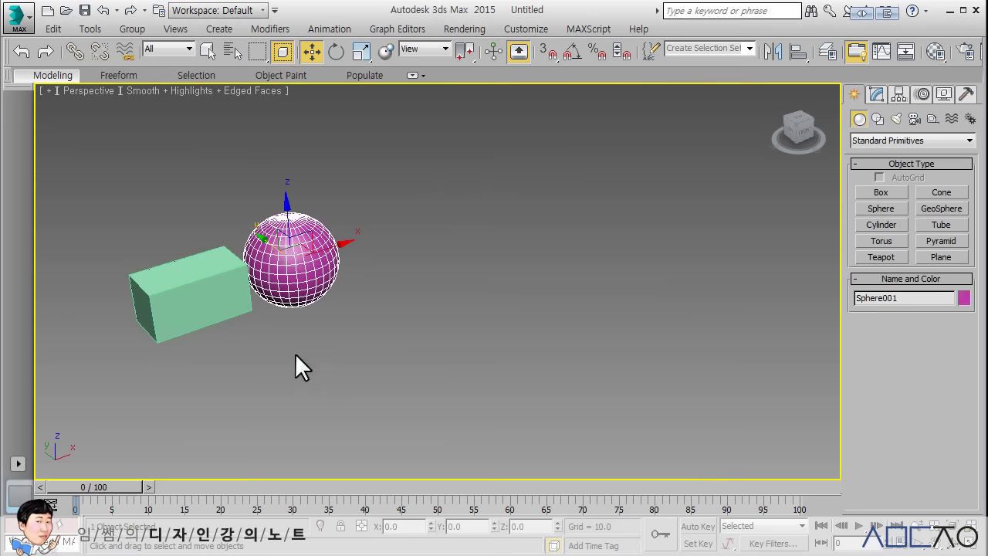
pyautogui.scroll(1, 313, 347)
pyautogui.scroll(2, 324, 329)
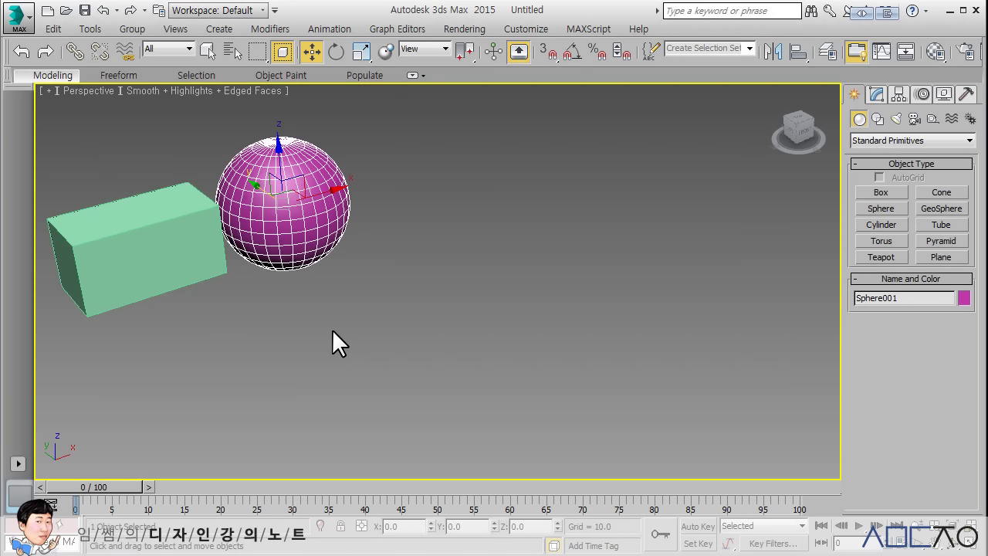
pyautogui.scroll(-2, 332, 331)
pyautogui.moveTo(332, 331)
pyautogui.mouseDown(button='middle')
pyautogui.moveTo(298, 311)
pyautogui.moveTo(286, 322)
pyautogui.moveTo(318, 327)
pyautogui.mouseUp(button='middle')
pyautogui.scroll(1, 295, 324)
# Select the green box and open Tools > Array
pyautogui.click(181, 270)
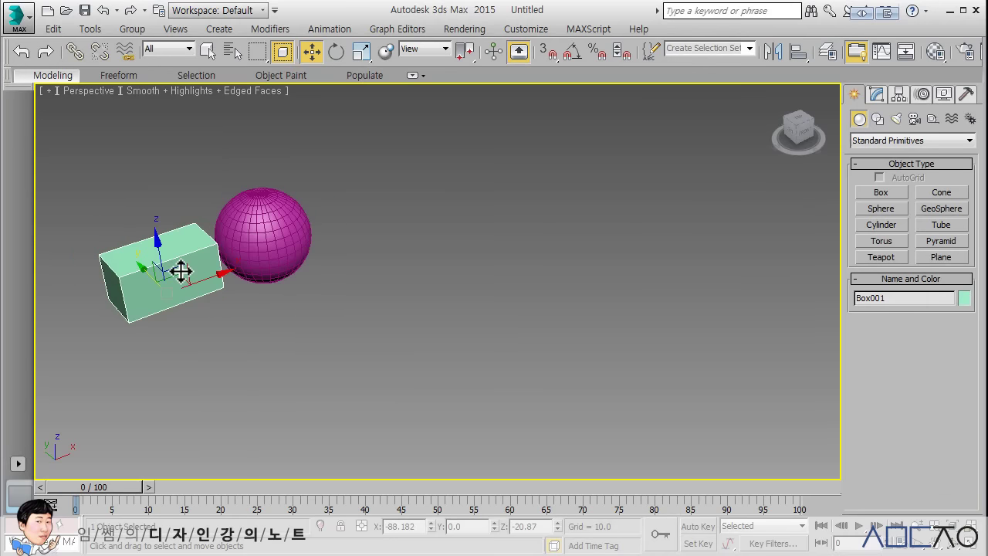
pyautogui.click(91, 28)
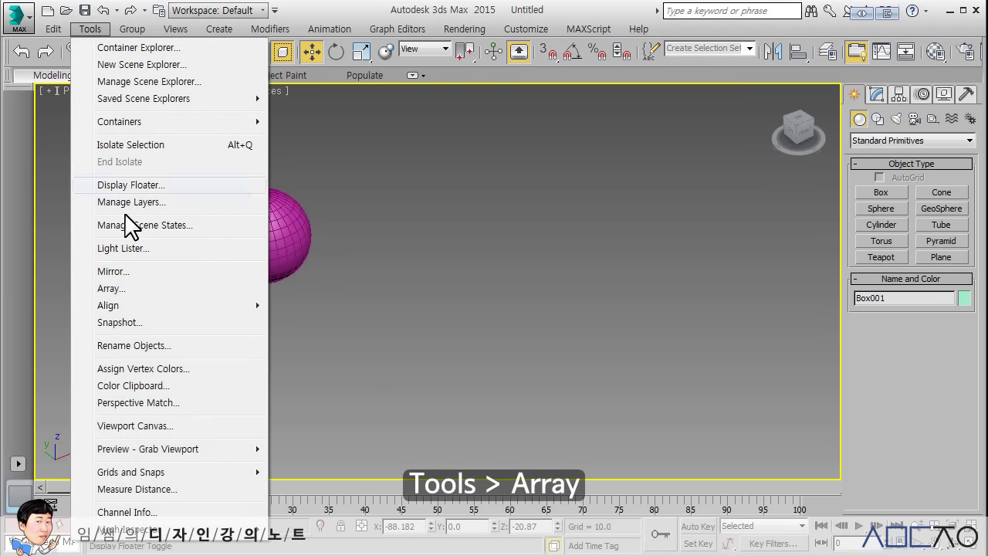
pyautogui.click(111, 288)
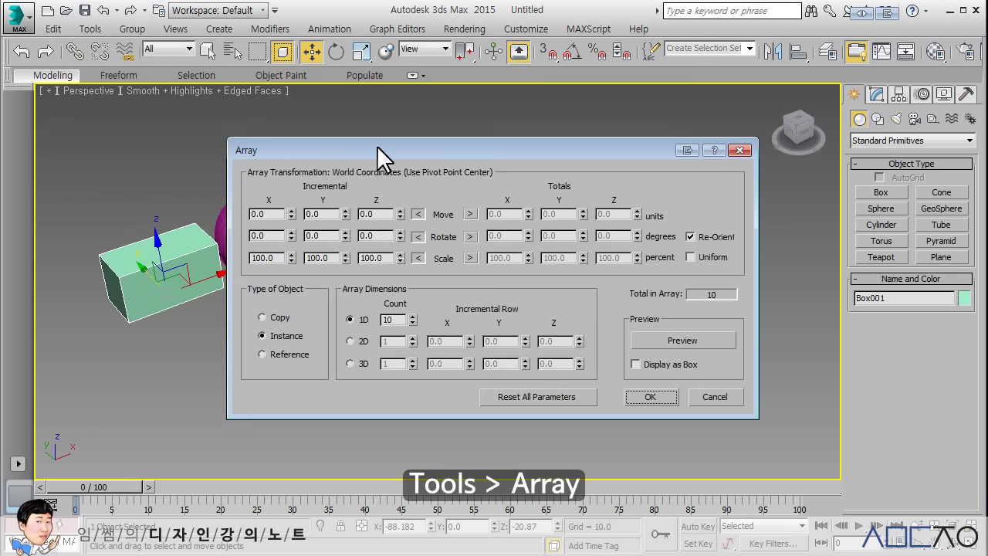
# Set the Array count to 6, turn on Preview, and enter 360° total Z rotation
pyautogui.moveTo(376, 145); pyautogui.dragTo(523, 210)
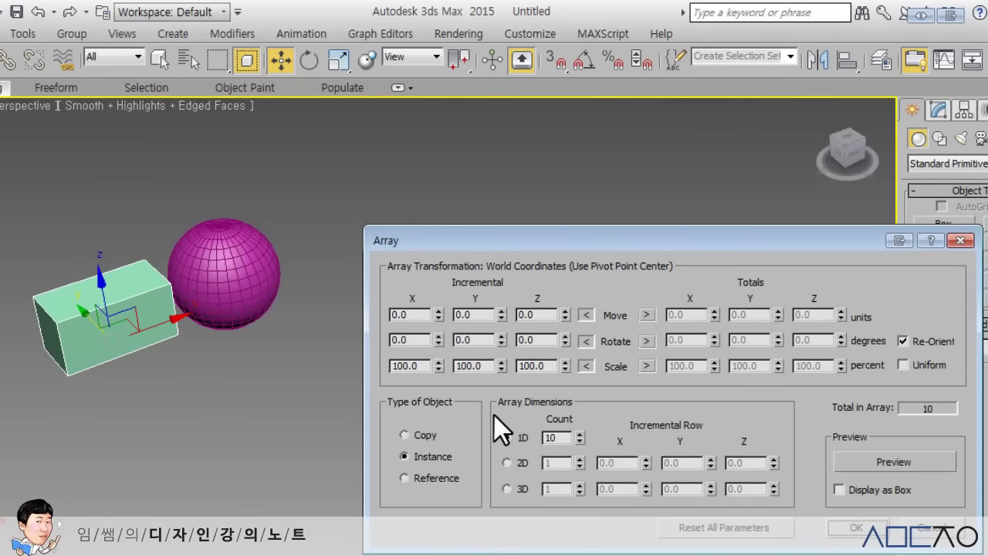
pyautogui.doubleClick(560, 438)
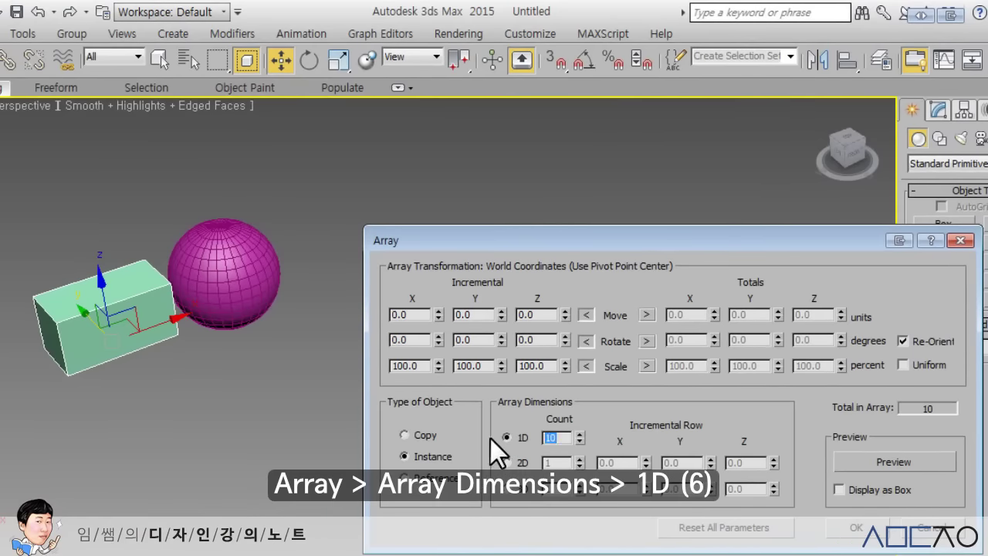
pyautogui.write('6')
pyautogui.press('Return')
pyautogui.click(872, 463)
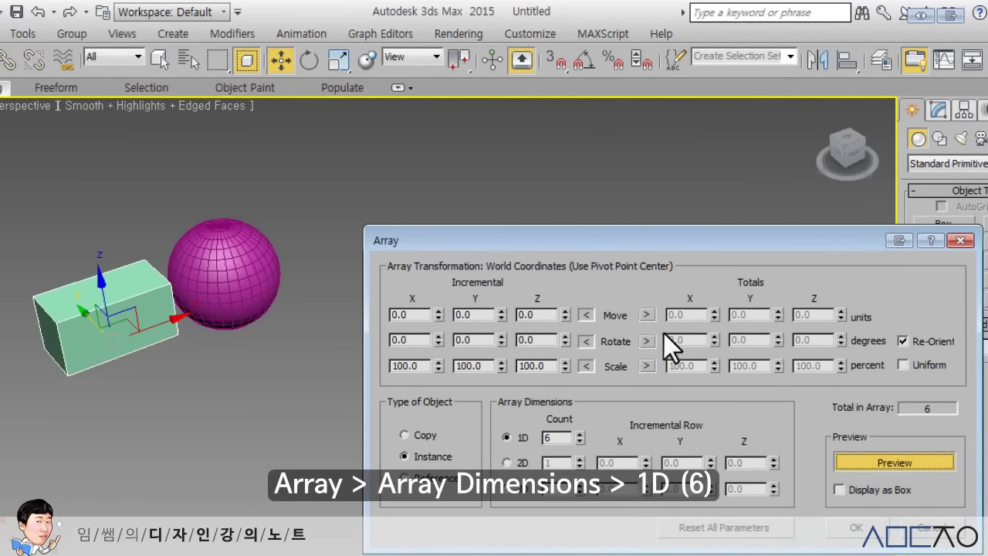
pyautogui.click(646, 341)
pyautogui.doubleClick(823, 342)
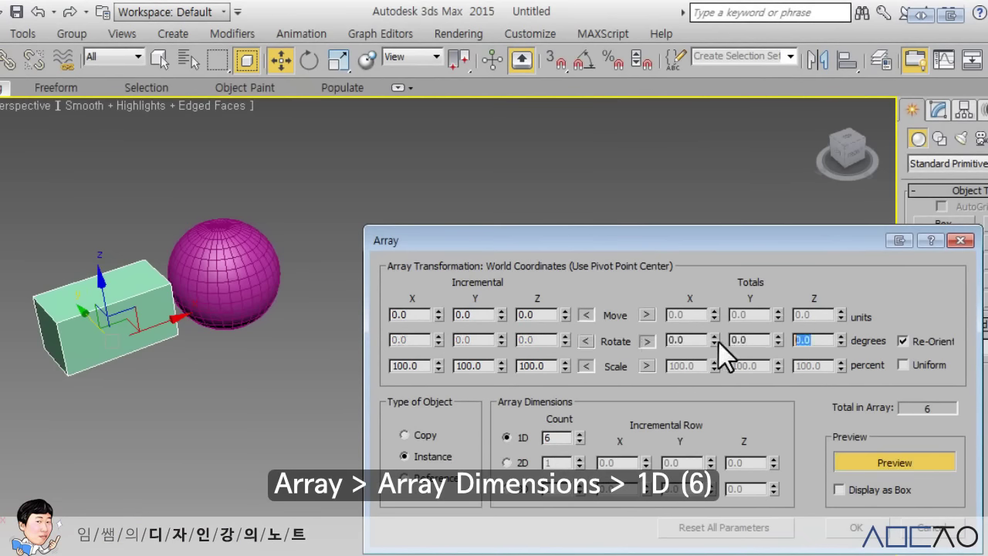
pyautogui.write('360')
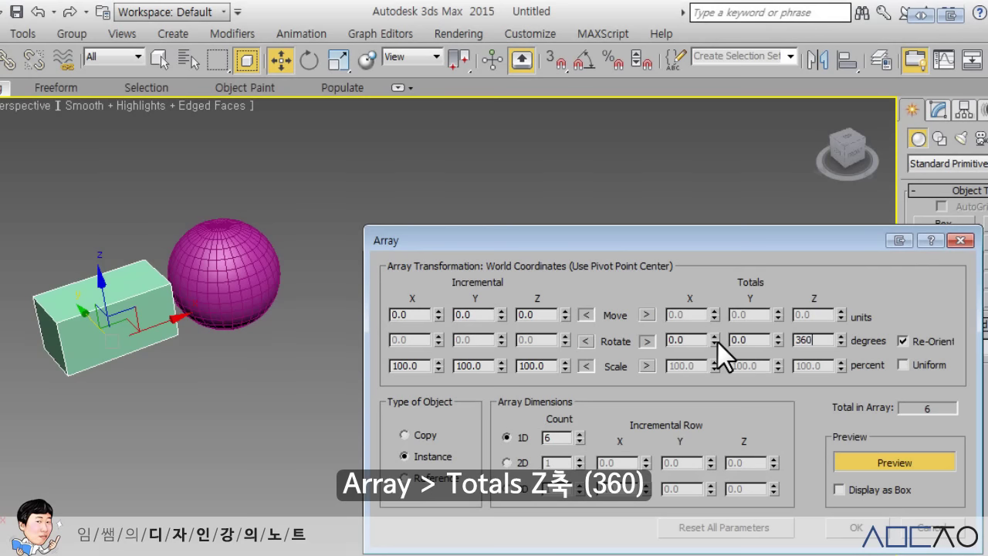
pyautogui.press('Return')
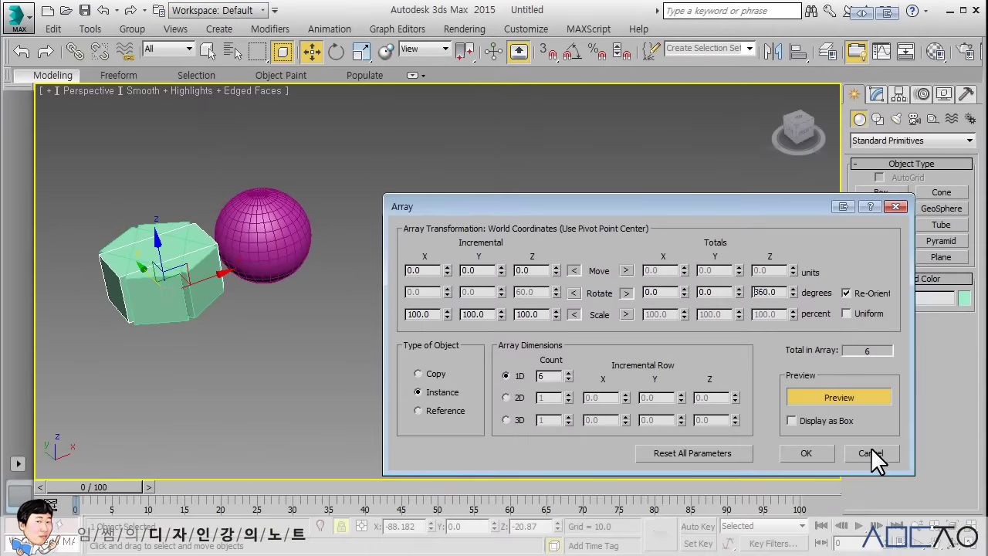
# Cancel the Array dialog without creating copies and bring up the reference coordinate system list
pyautogui.click(872, 448)
pyautogui.moveTo(441, 363); pyautogui.dragTo(460, 371, button='middle')
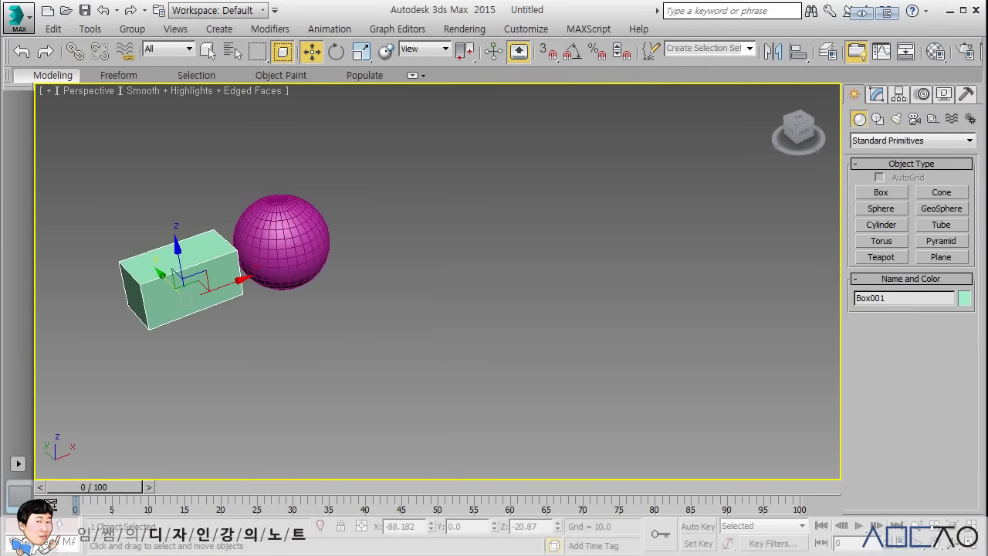
pyautogui.moveTo(339, 331); pyautogui.dragTo(334, 338, button='middle')
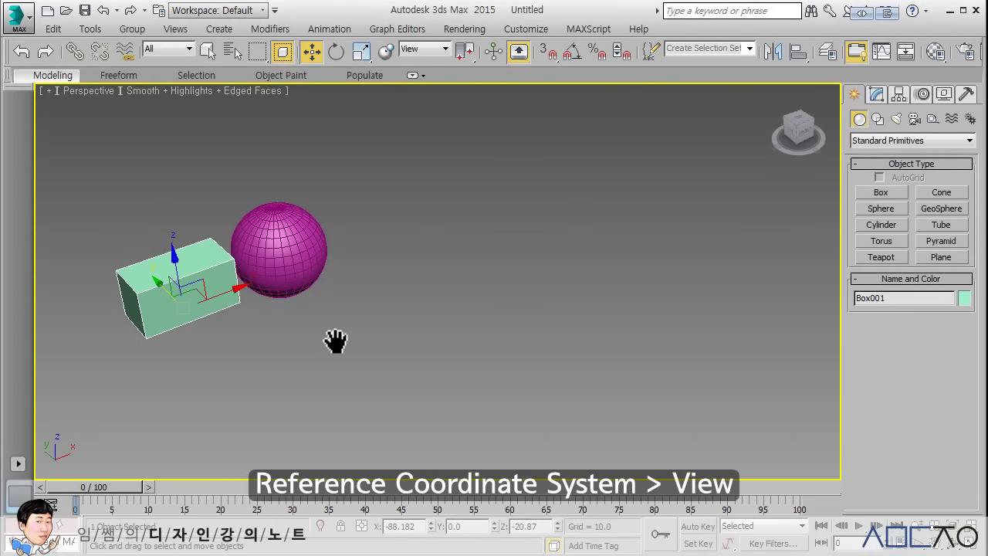
pyautogui.click(444, 48)
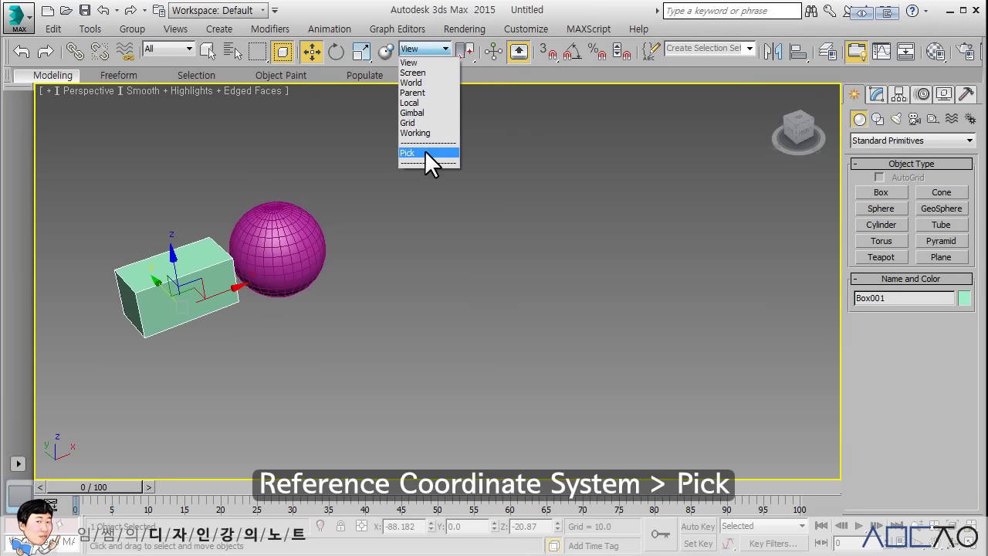
# Pick Sphere001 from the scene as the reference coordinate system
pyautogui.click(425, 151)
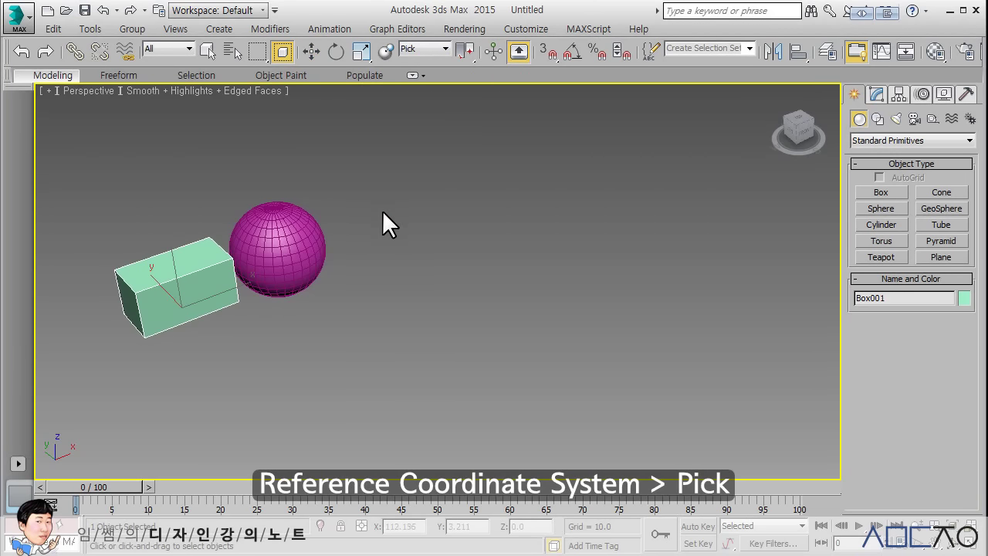
pyautogui.click(288, 249)
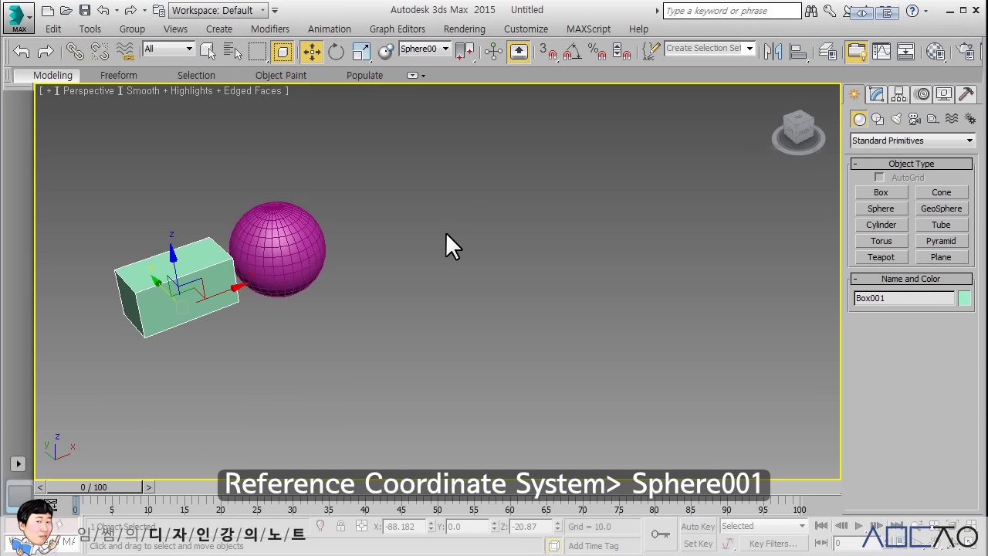
pyautogui.click(443, 48)
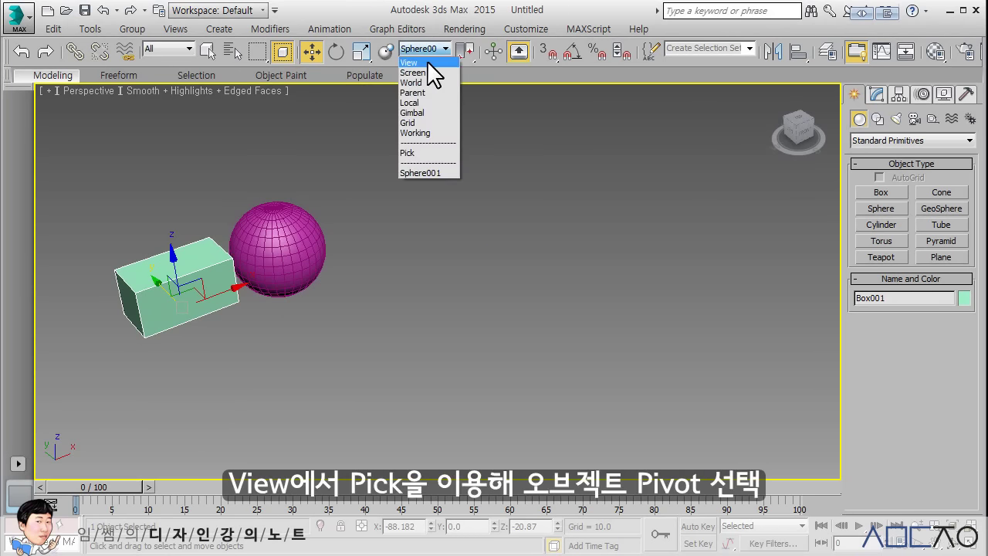
pyautogui.click(428, 62)
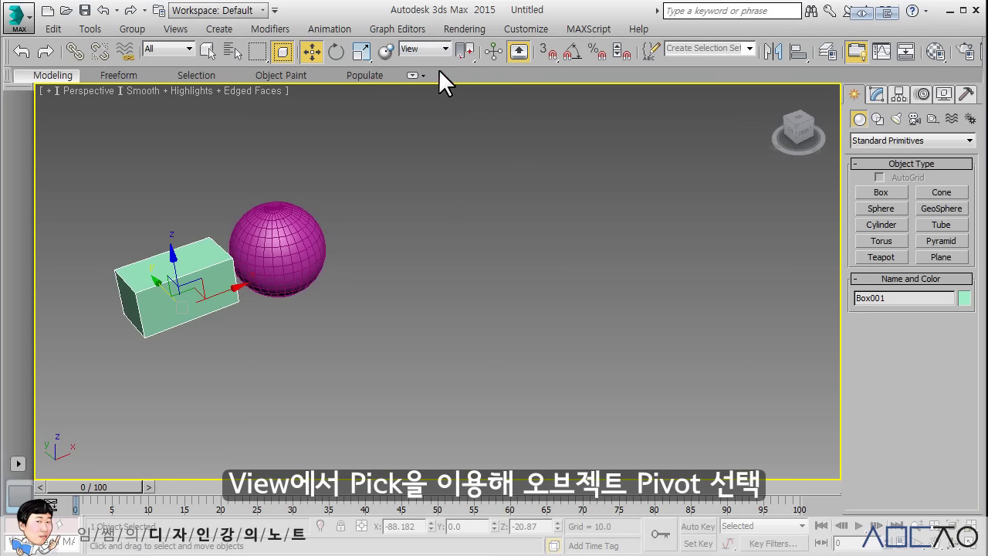
pyautogui.click(444, 48)
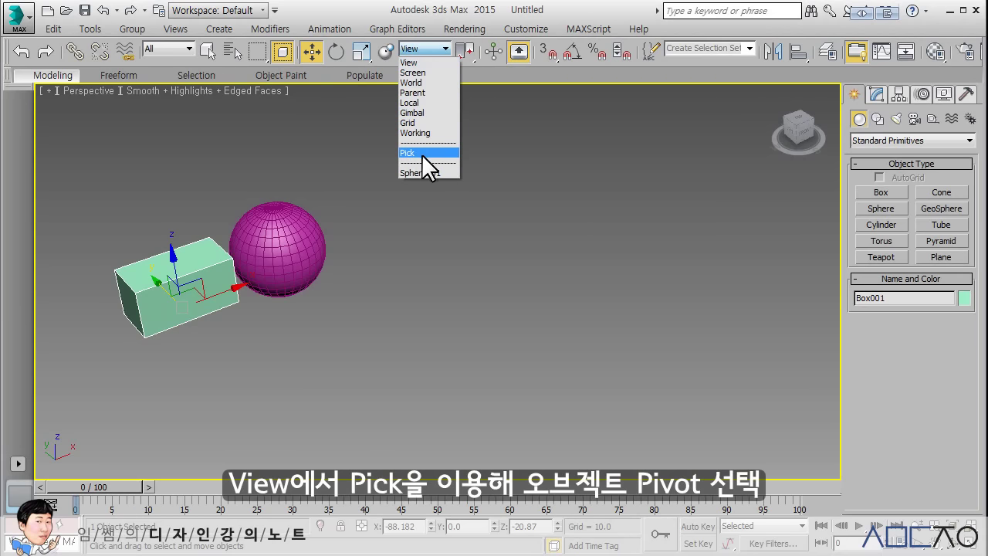
pyautogui.click(427, 173)
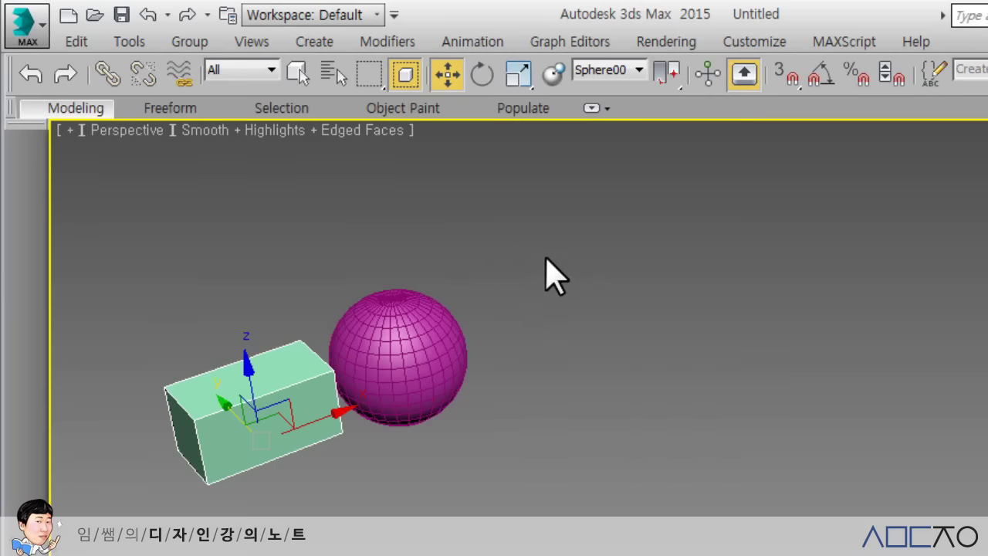
# Set the transform centre to Use Transform Coordinate Center so Box001 pivots around Sphere001
pyautogui.click(668, 74)
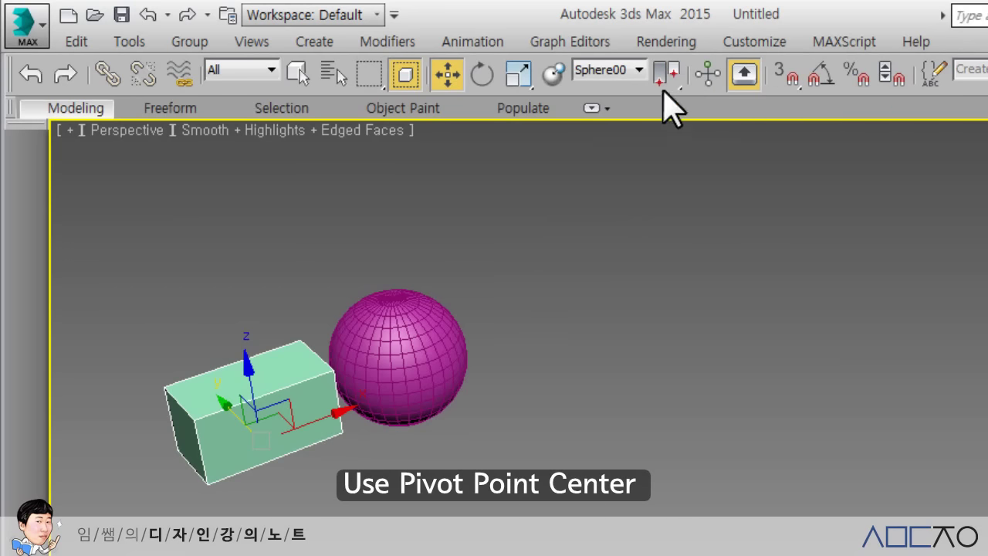
pyautogui.moveTo(664, 77); pyautogui.dragTo(662, 177)
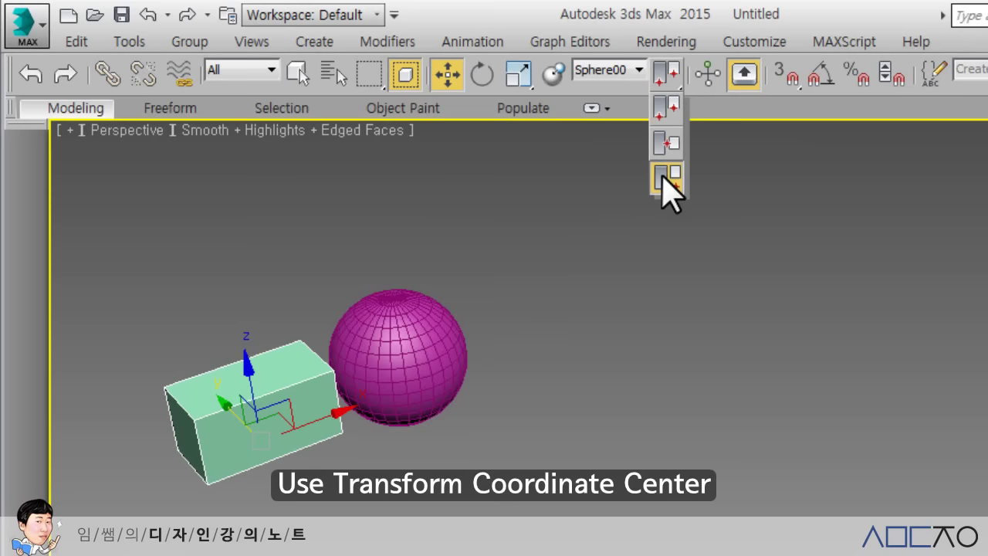
pyautogui.click(664, 180)
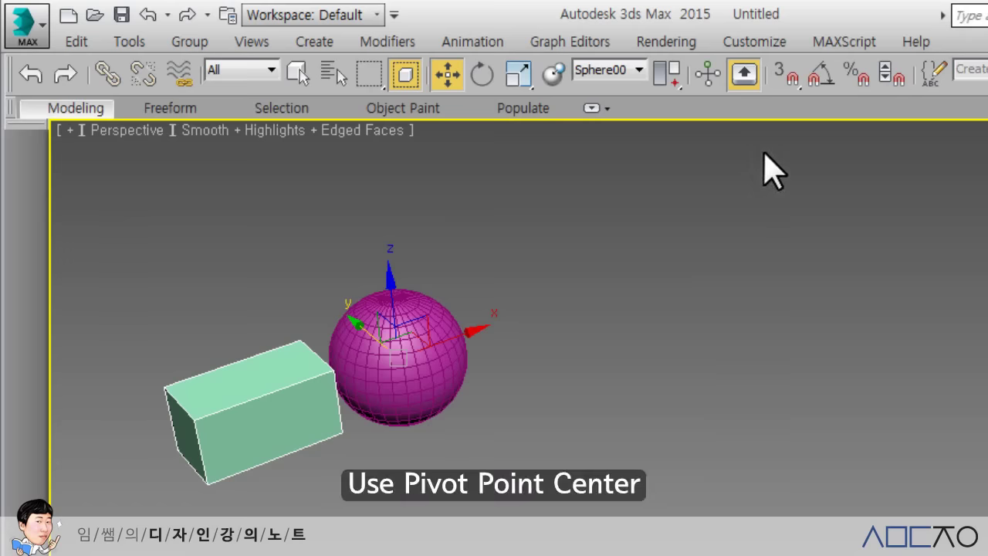
pyautogui.moveTo(672, 75); pyautogui.dragTo(679, 112)
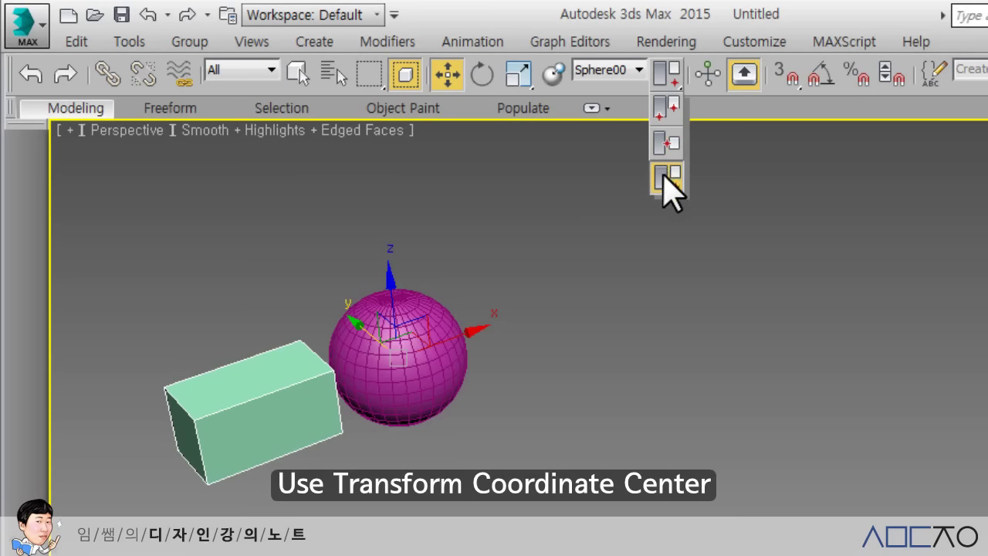
pyautogui.click(664, 175)
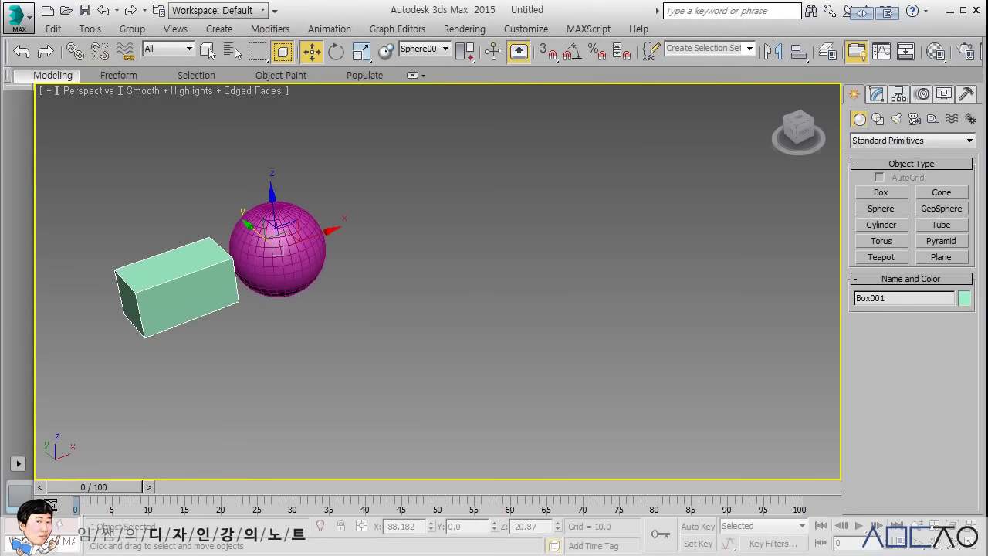
# Open the Tools > Array dialog and set the 1D count to 6
pyautogui.click(97, 32)
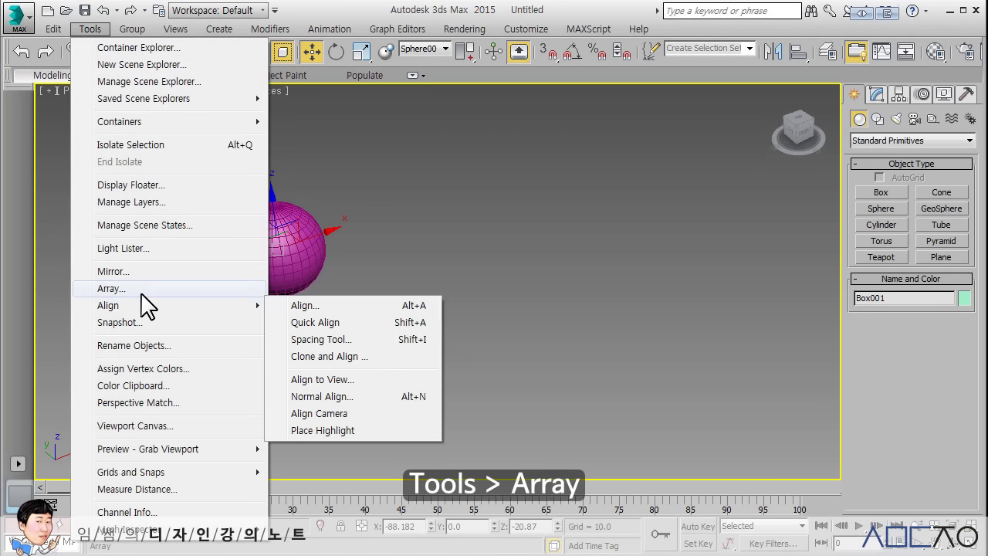
pyautogui.click(116, 288)
pyautogui.moveTo(464, 149); pyautogui.dragTo(624, 208)
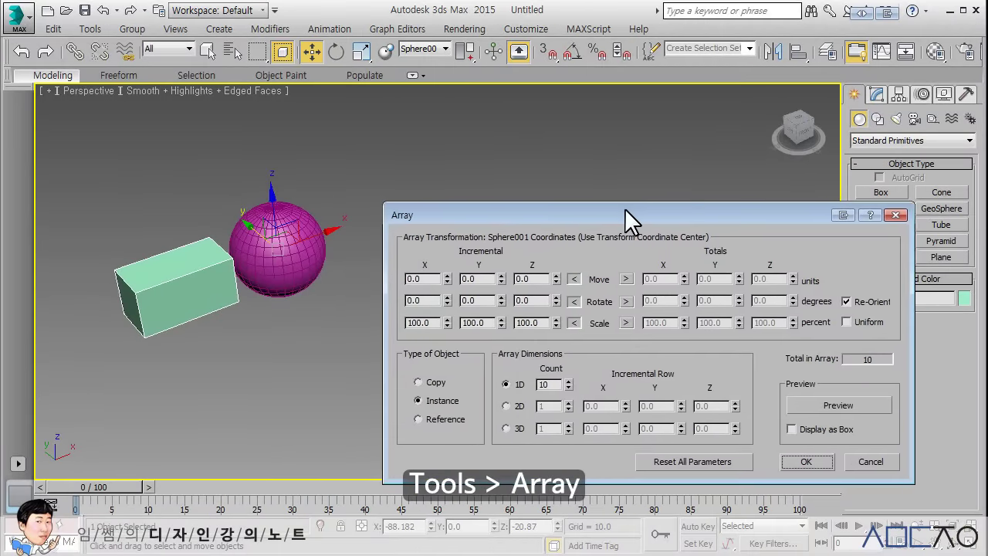
pyautogui.doubleClick(550, 386)
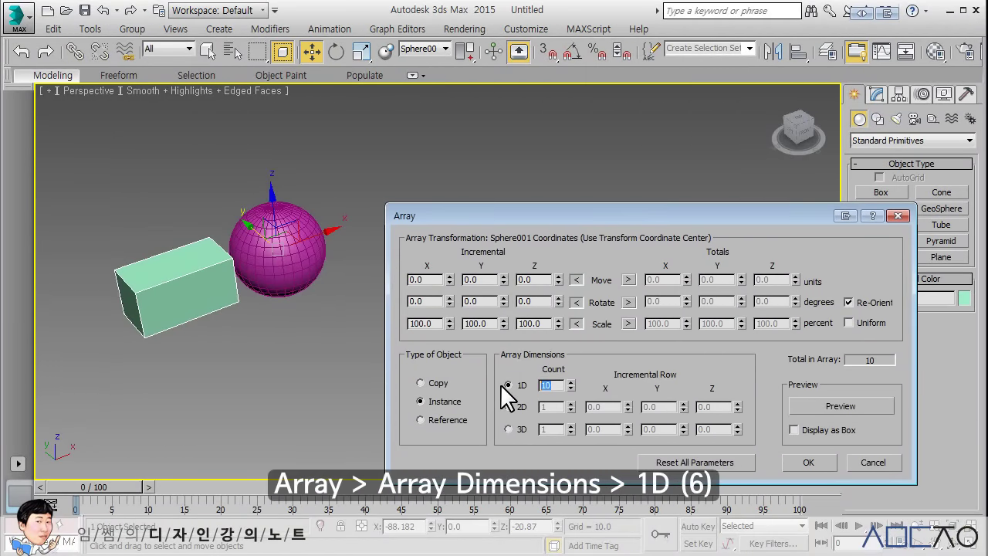
pyautogui.write('6')
pyautogui.press('Return')
# Set a 360° total Z rotation with preview, accept the array, and frame the ring of boxes
pyautogui.click(800, 409)
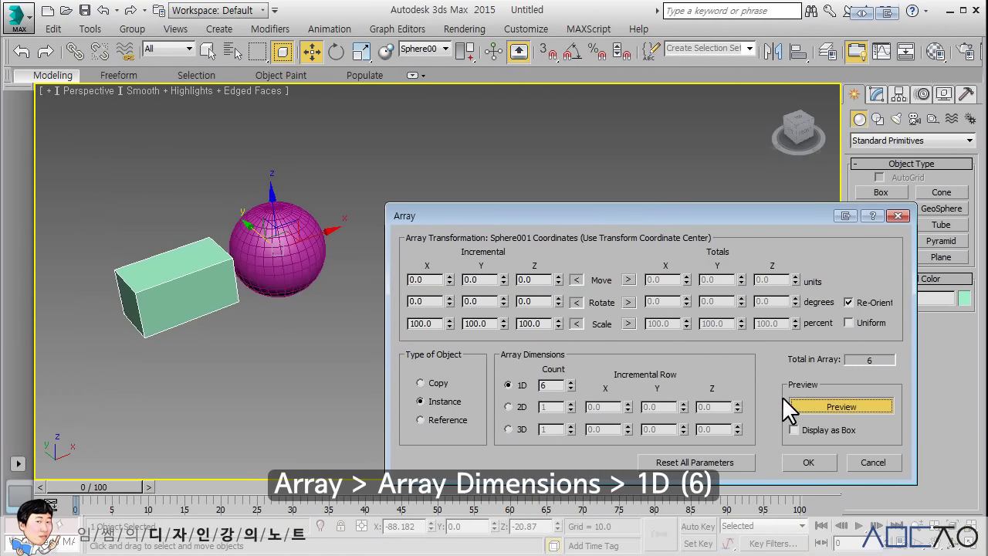
pyautogui.click(630, 302)
pyautogui.press('Tab')
pyautogui.press('Tab')
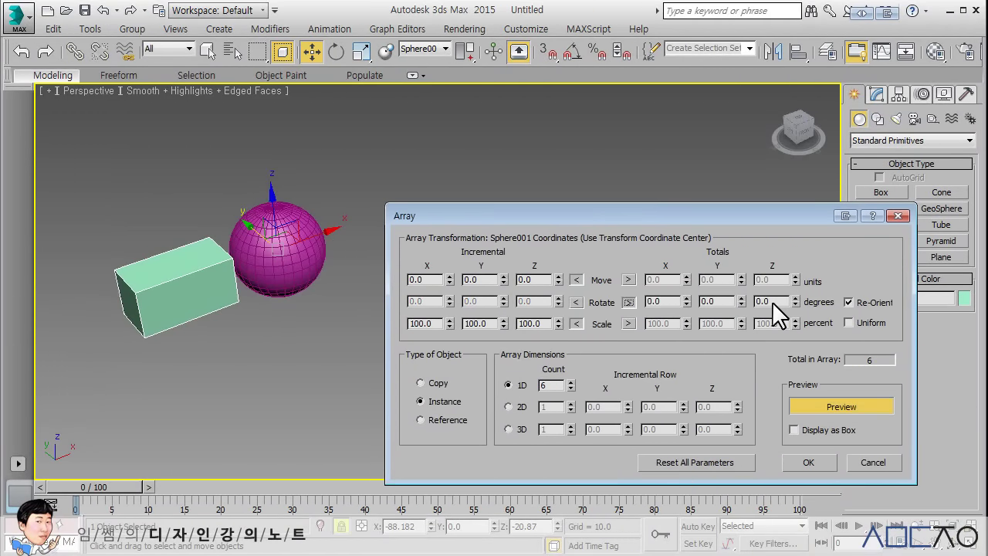
pyautogui.write('360')
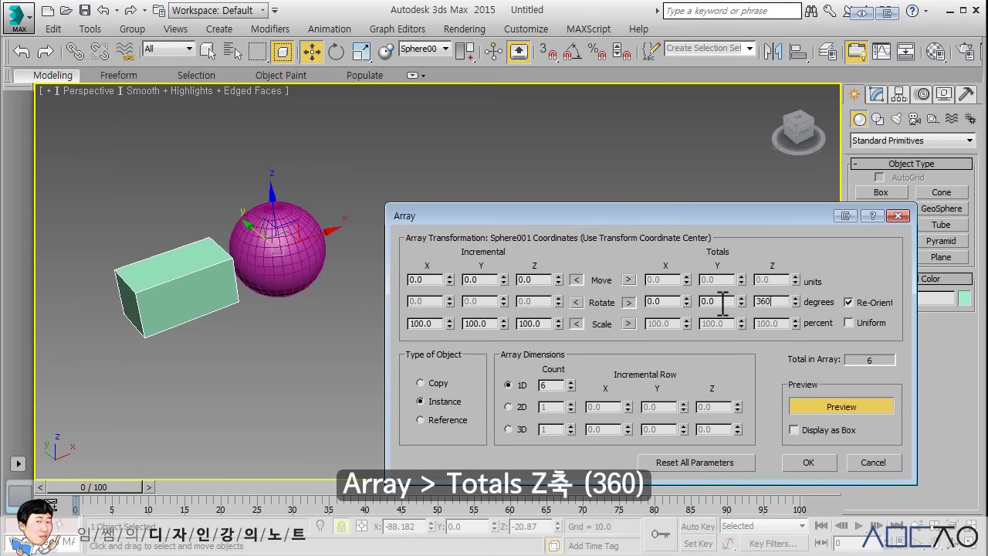
pyautogui.press('Return')
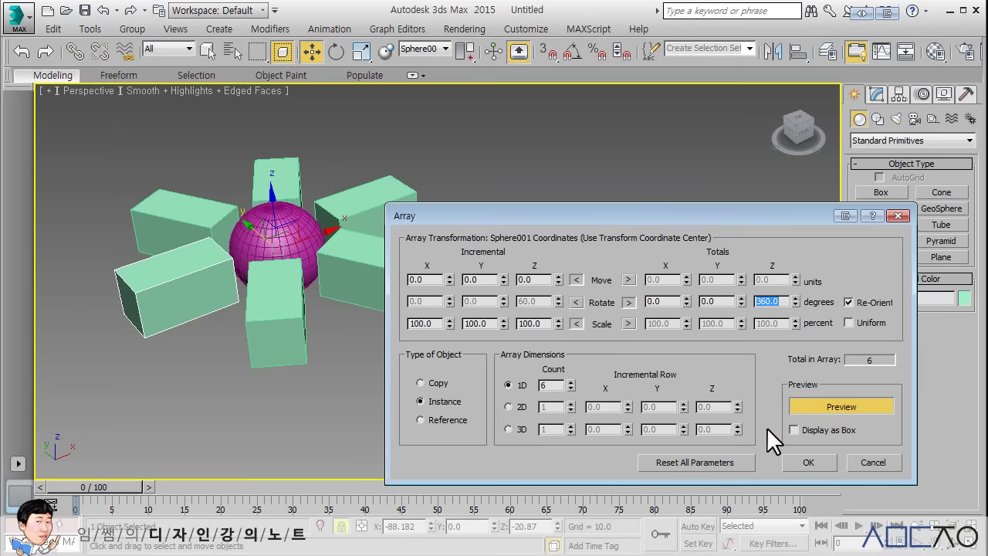
pyautogui.click(807, 461)
pyautogui.press('z')
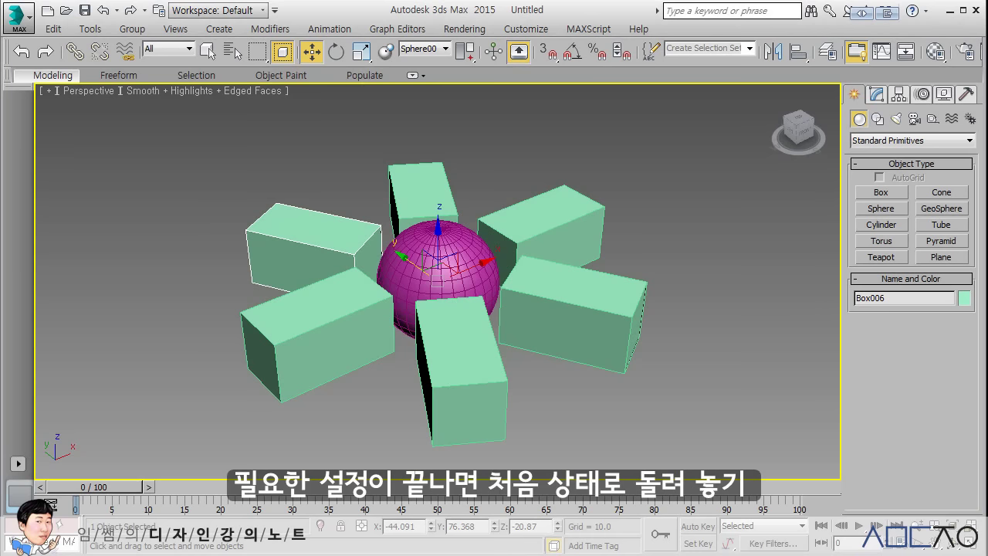
# Select each arrayed box in turn, ending on the original Box001
pyautogui.click(456, 372)
pyautogui.click(564, 301)
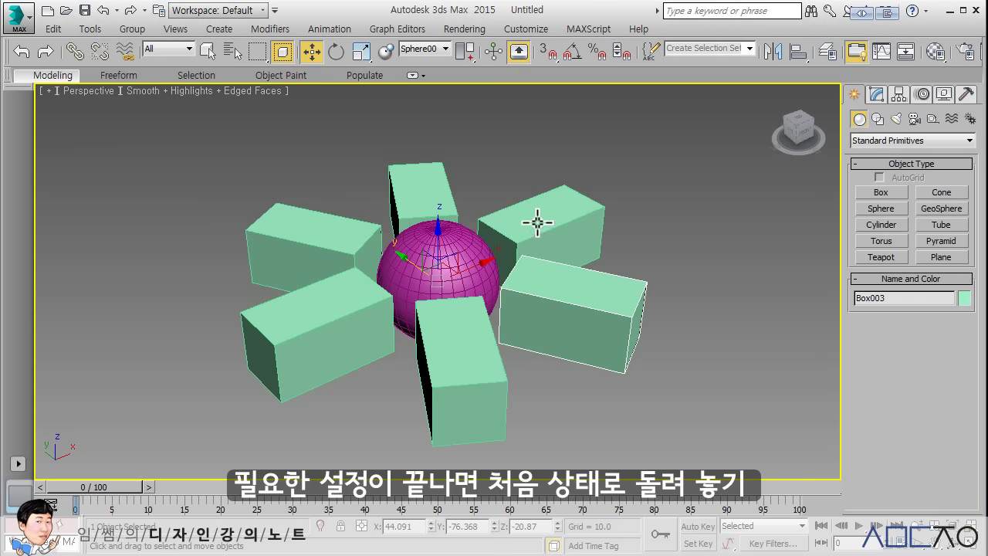
pyautogui.click(441, 189)
pyautogui.click(364, 227)
pyautogui.click(329, 300)
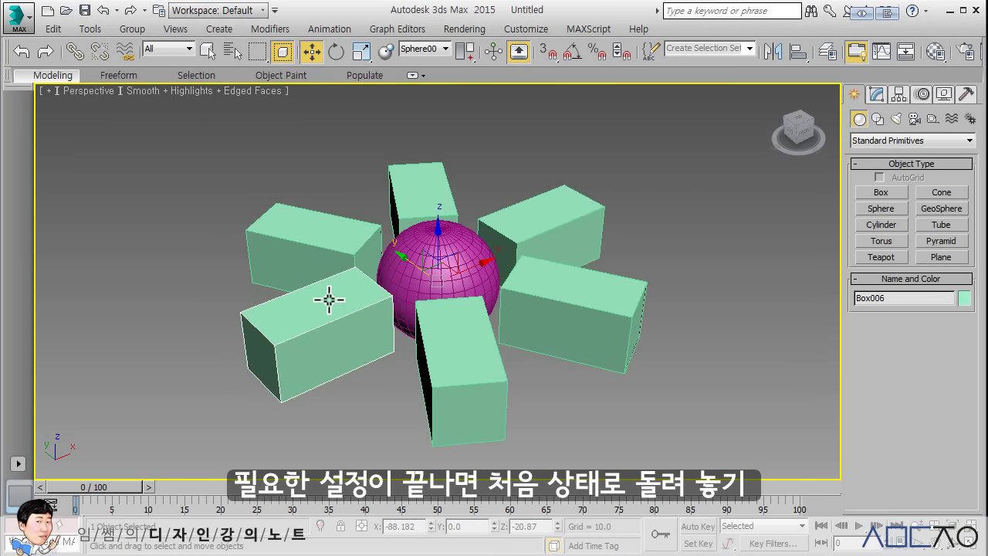
pyautogui.click(329, 299)
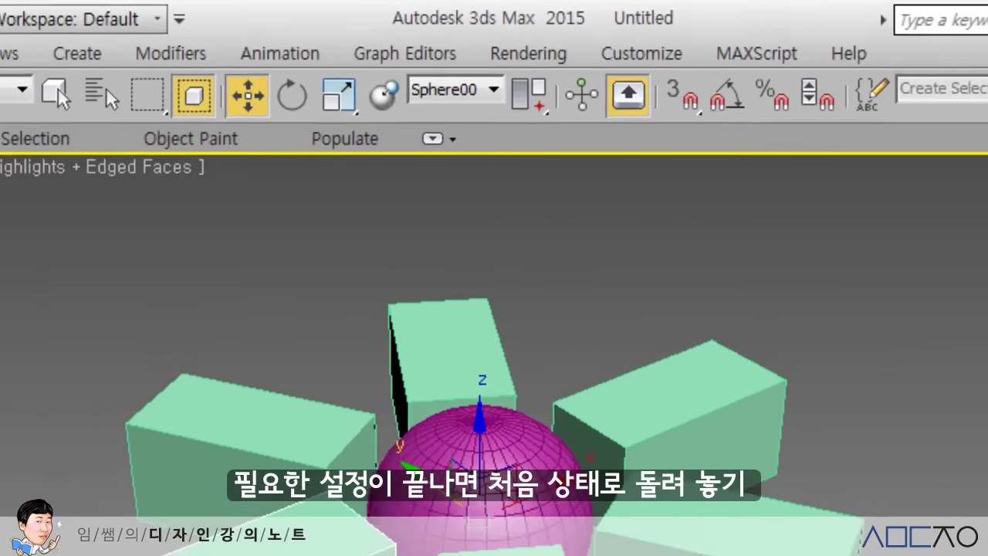
# Set the reference coordinate system back to View and the transform centre to Use Pivot Point Center
pyautogui.click(468, 96)
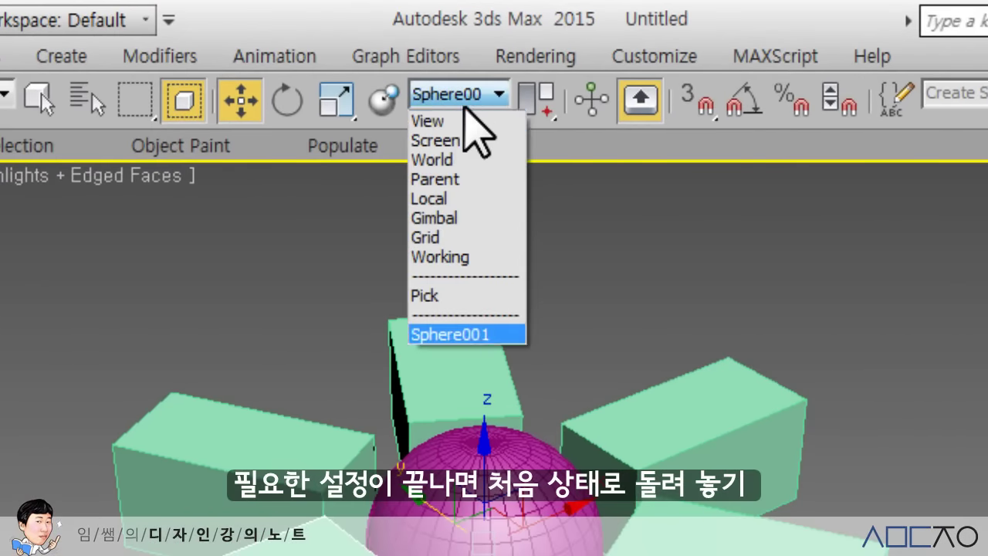
pyautogui.click(466, 118)
pyautogui.click(538, 101)
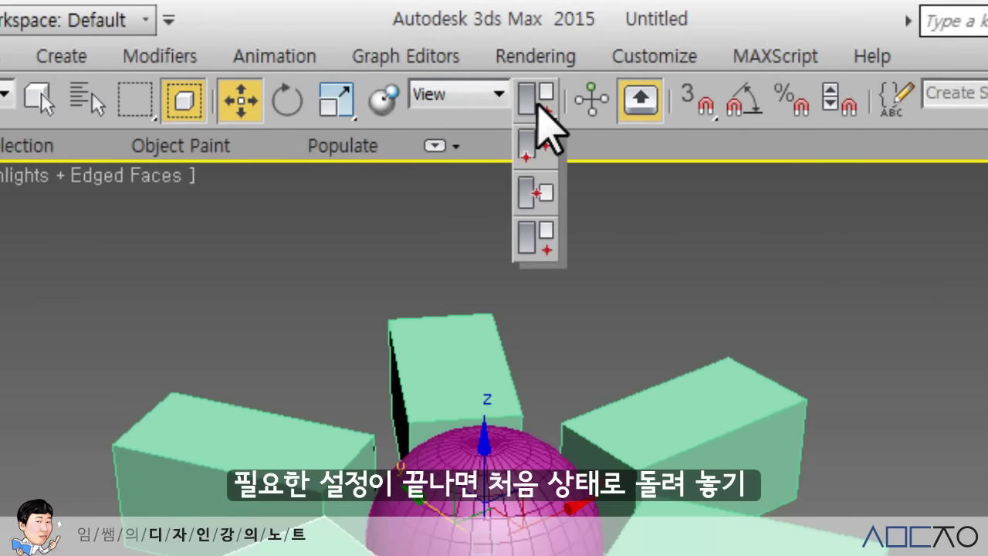
pyautogui.click(538, 100)
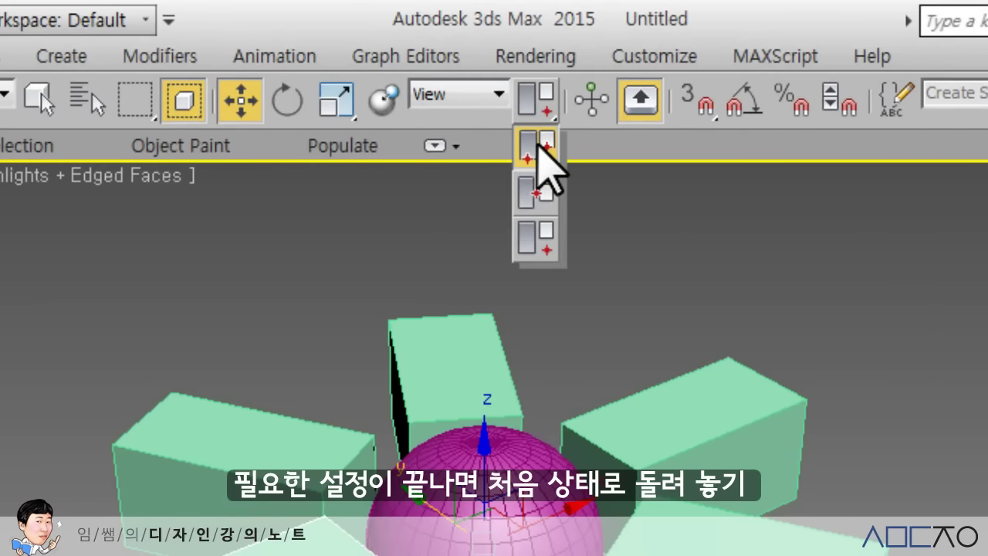
pyautogui.click(538, 147)
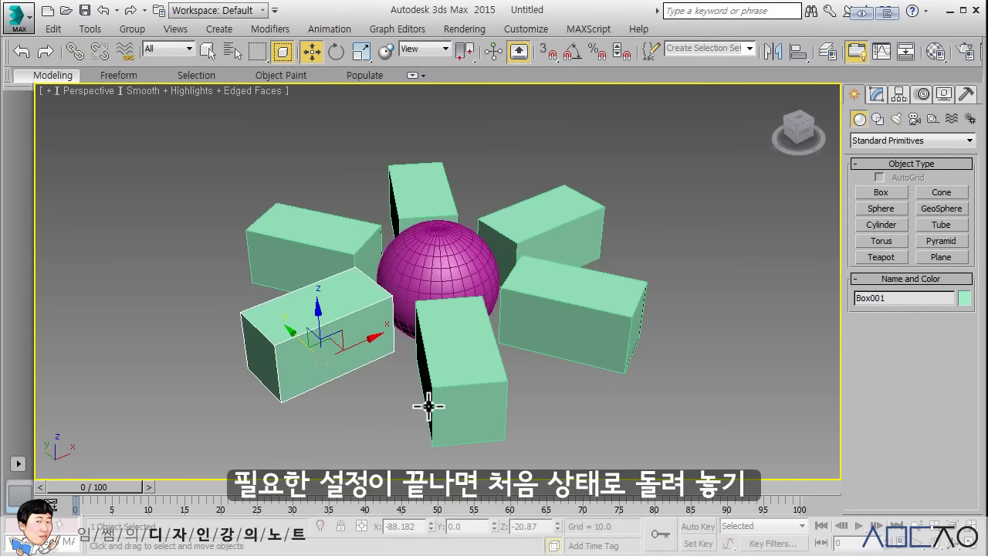
# Select each box and the sphere to confirm every object uses its own pivot
pyautogui.click(461, 359)
pyautogui.click(541, 302)
pyautogui.click(541, 237)
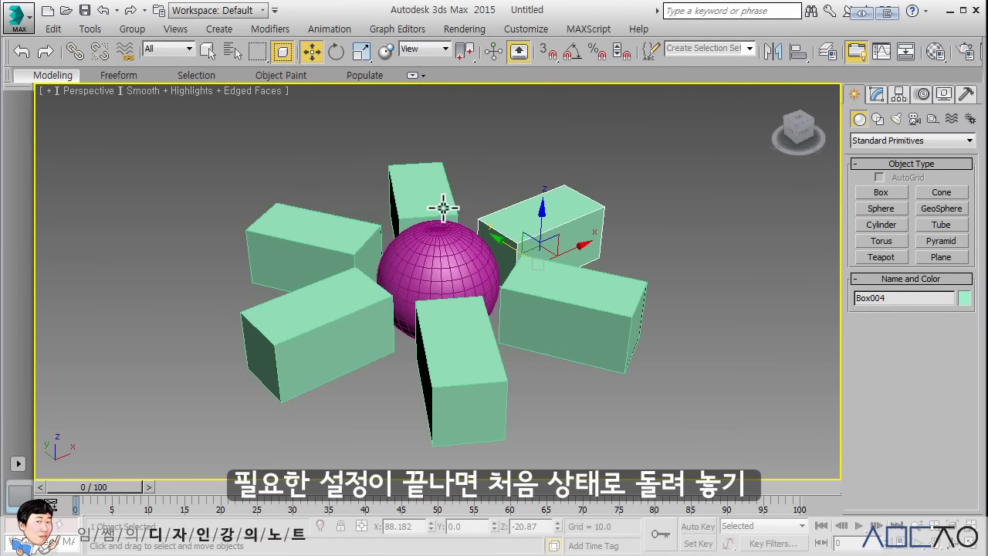
pyautogui.click(442, 207)
pyautogui.click(443, 259)
pyautogui.click(320, 229)
pyautogui.click(335, 320)
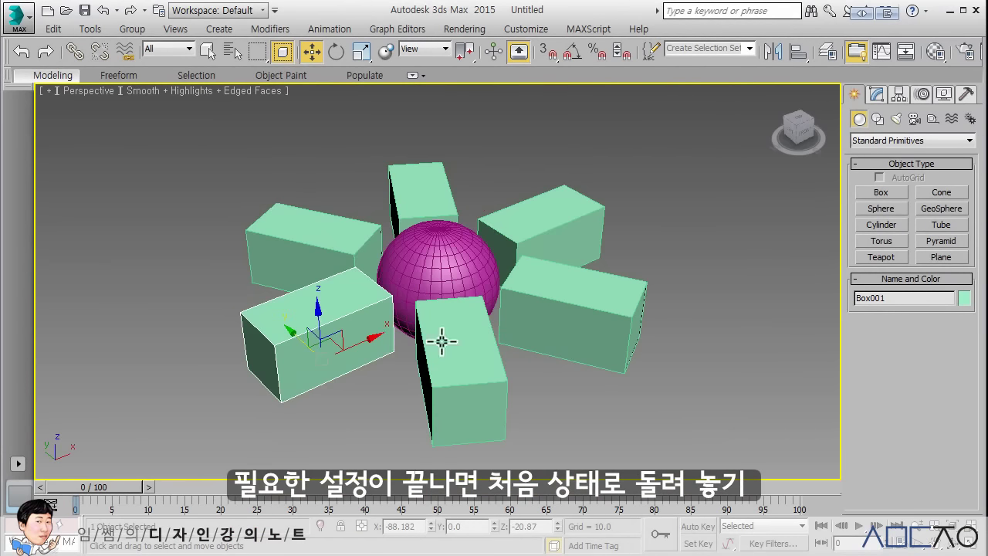
pyautogui.click(442, 341)
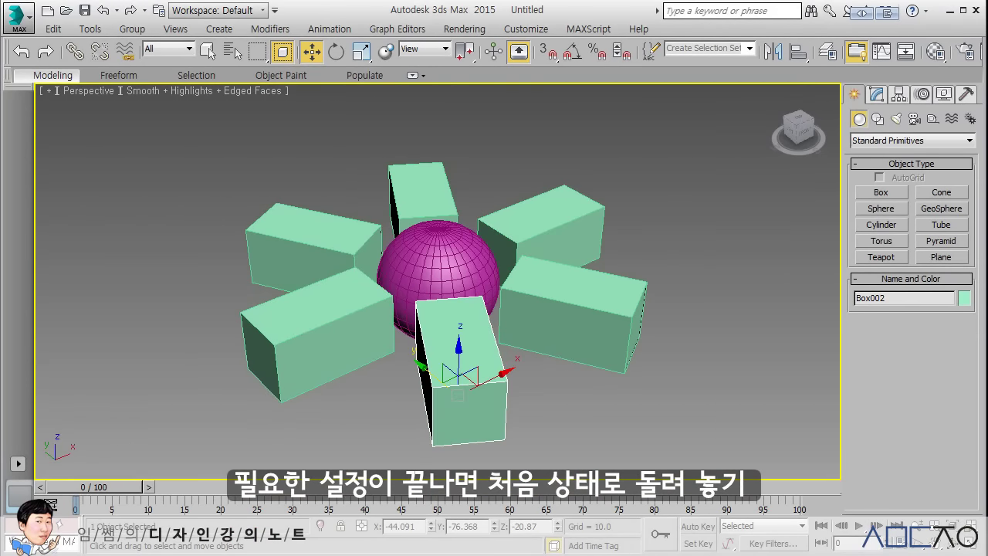